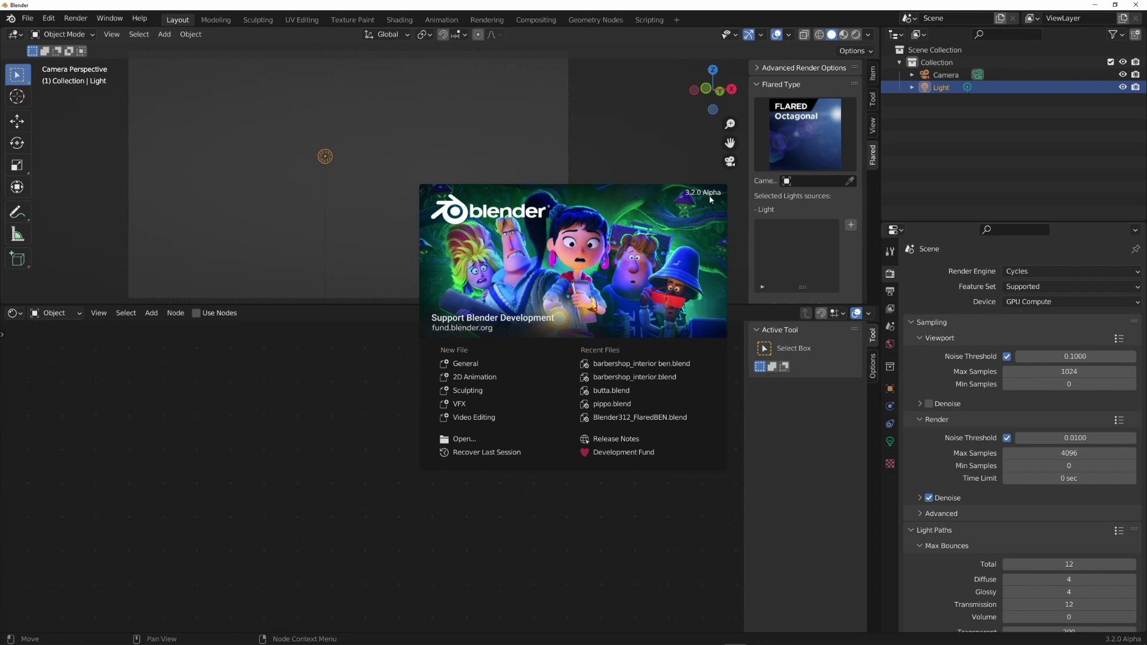
# Look up the Flared add-on in the preferences and check its version details
pyautogui.click(46, 23)
pyautogui.click(51, 24)
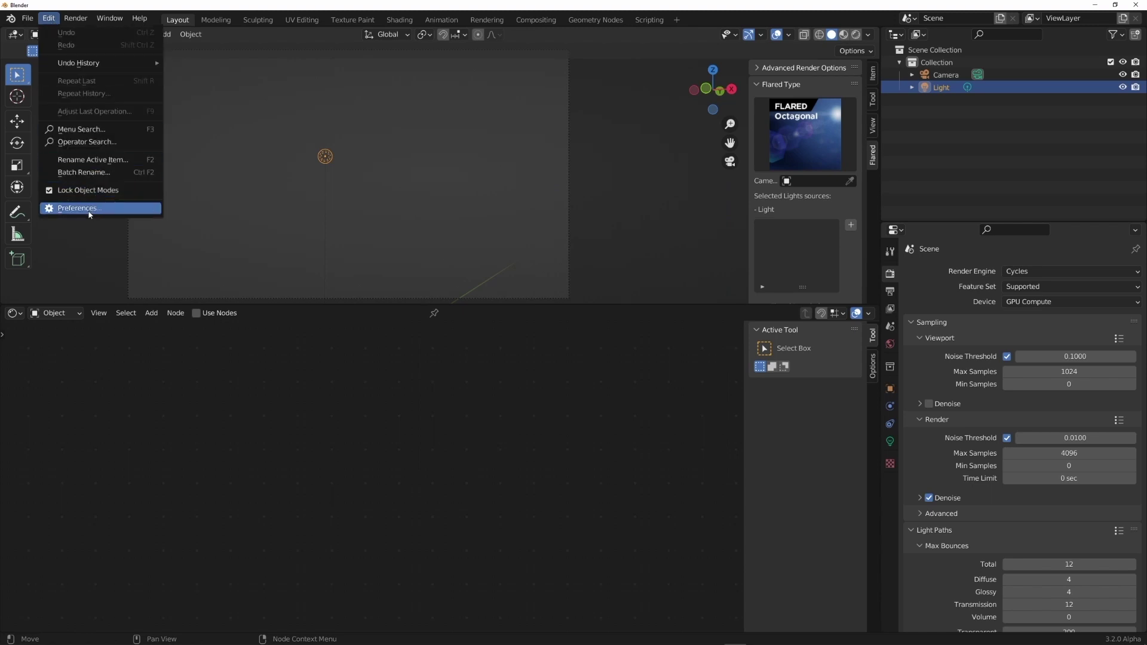
pyautogui.click(89, 213)
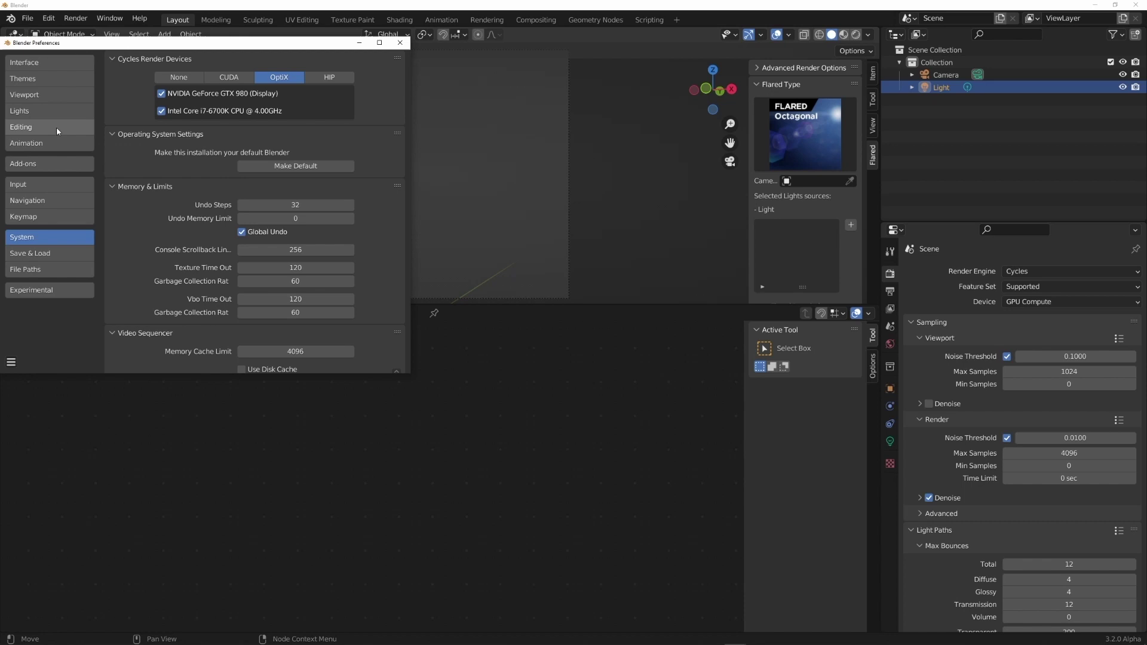
pyautogui.click(40, 164)
pyautogui.write('flare')
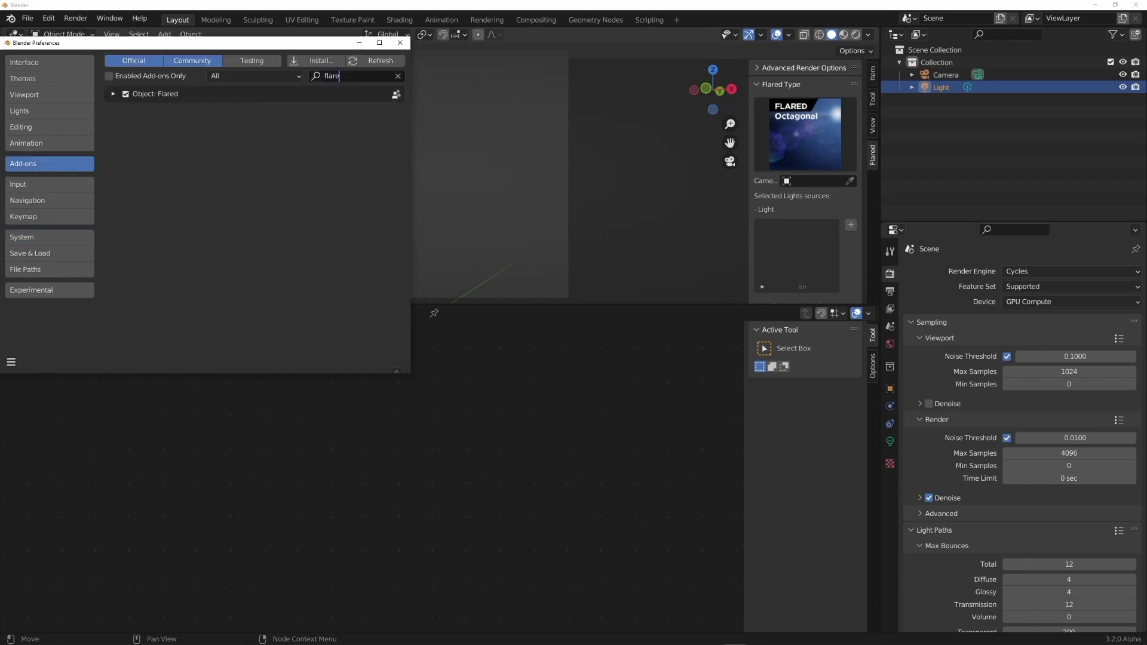
pyautogui.click(113, 95)
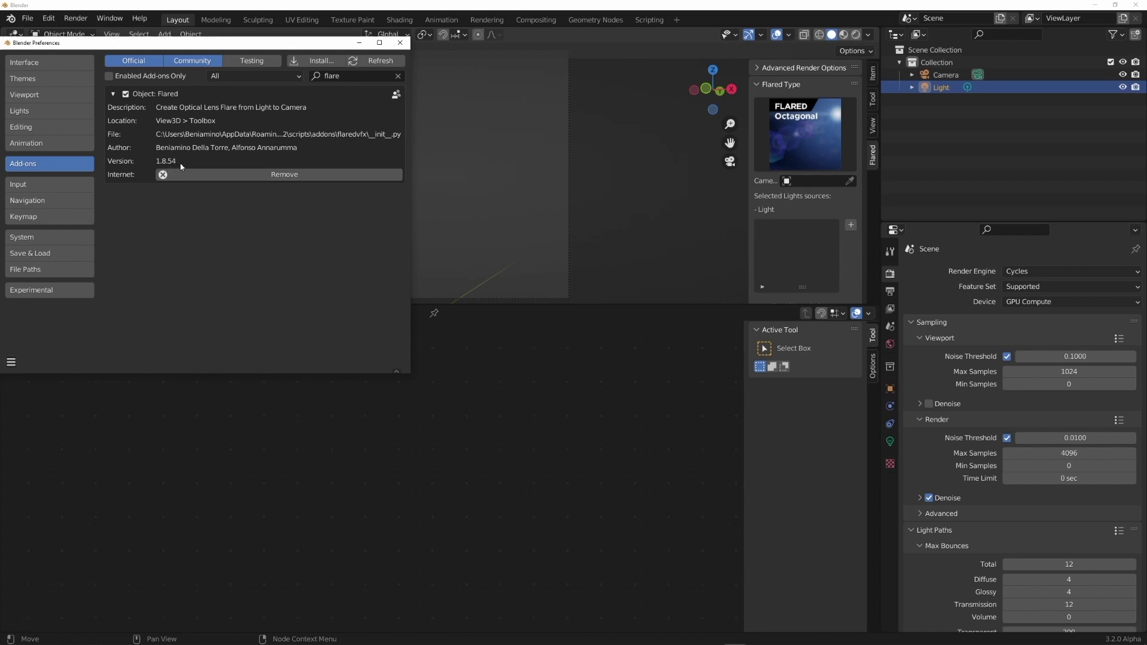
pyautogui.click(400, 43)
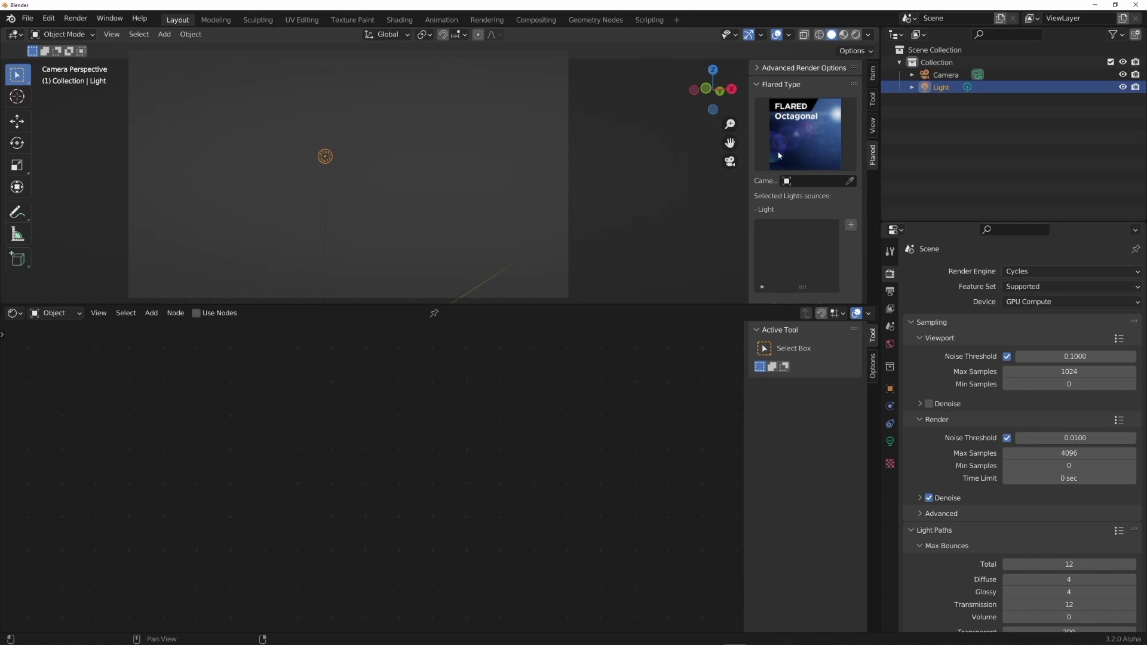
# Enable viewport denoising and set the maximum samples to 2 for both the viewport and the final render
pyautogui.click(930, 404)
pyautogui.click(1064, 371)
pyautogui.write('2')
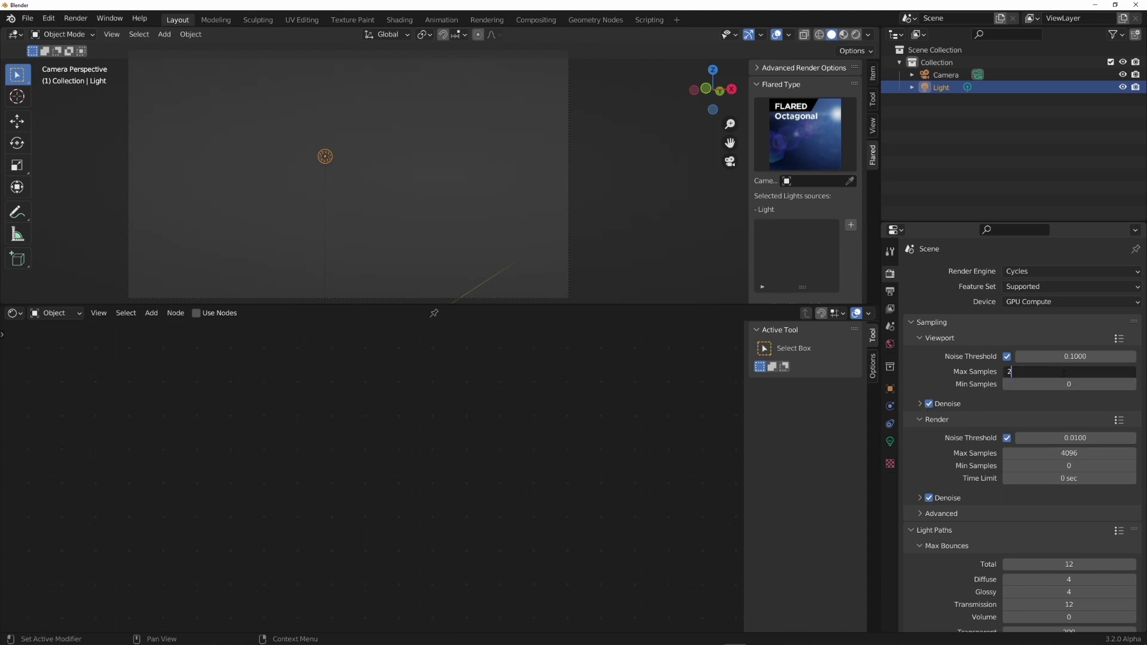
pyautogui.press('Return')
pyautogui.click(1069, 454)
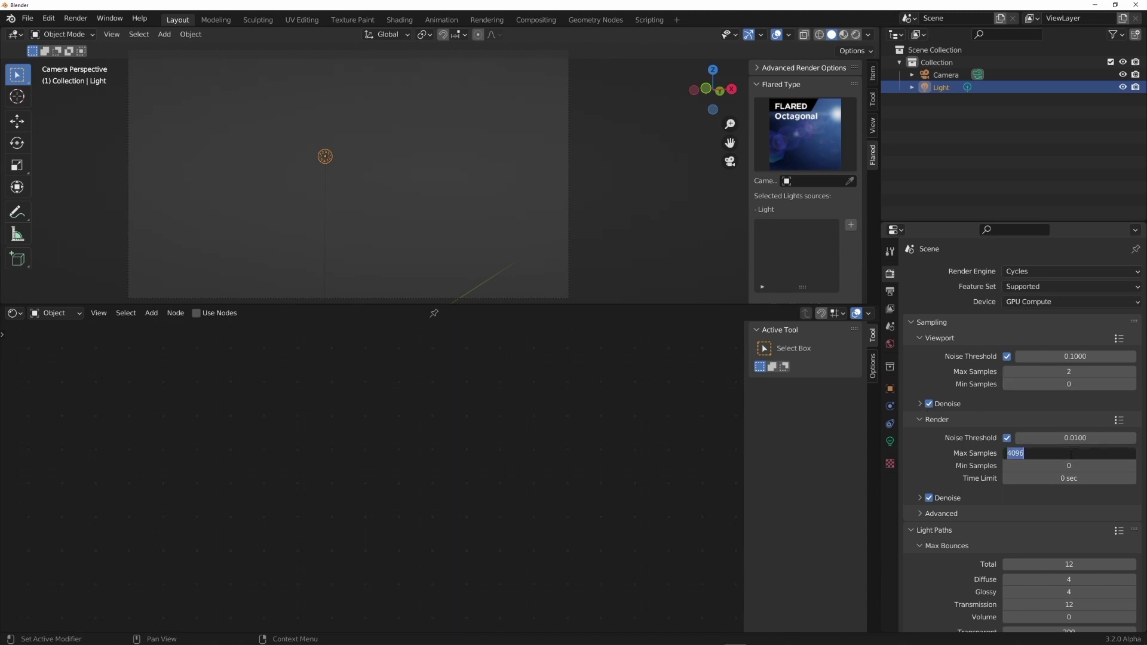
pyautogui.write('2')
pyautogui.press('Return')
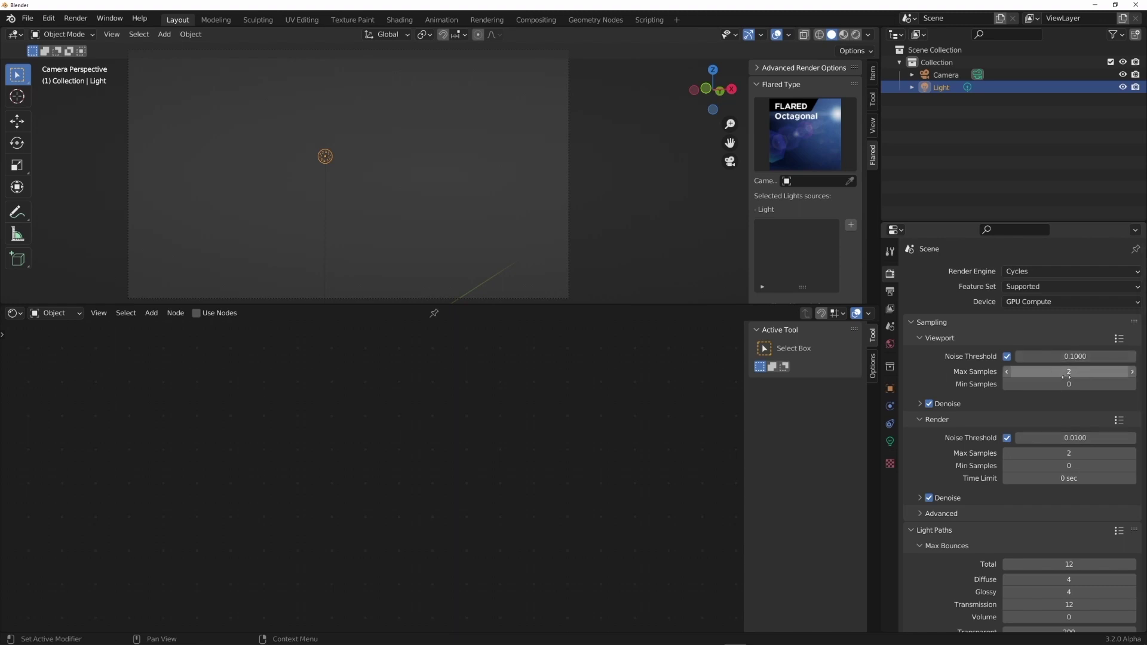
# Enlarge the 3D viewport downward over the shader editor and fit the camera frame inside it
pyautogui.scroll(-5, 1074, 371)
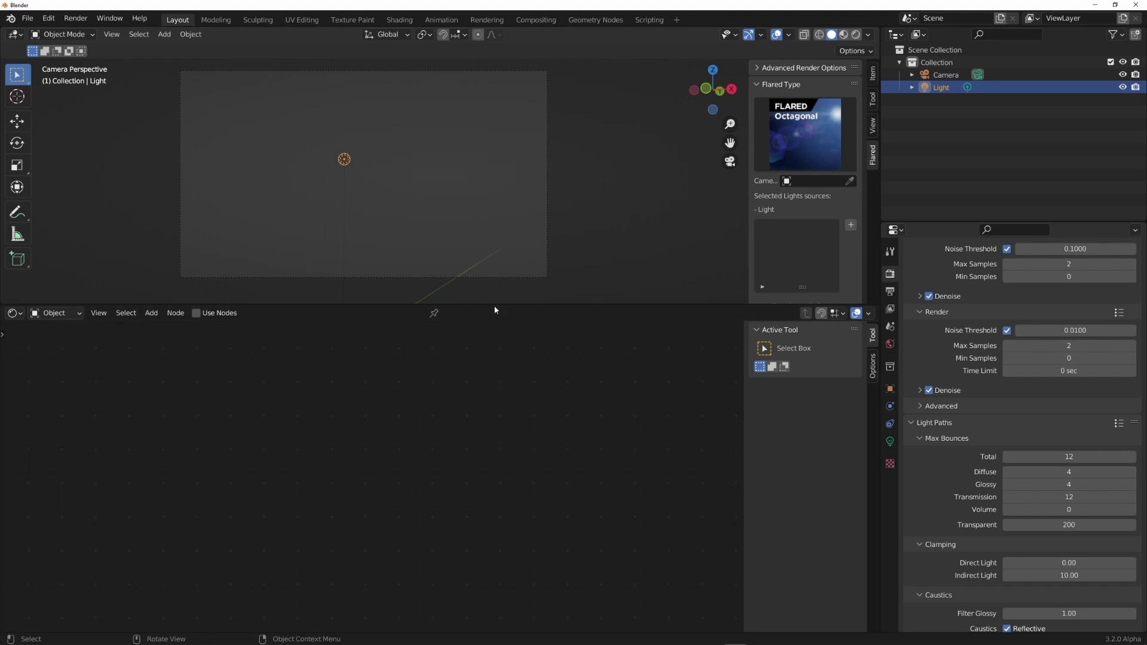
pyautogui.moveTo(494, 304); pyautogui.dragTo(499, 417)
pyautogui.scroll(3, 532, 336)
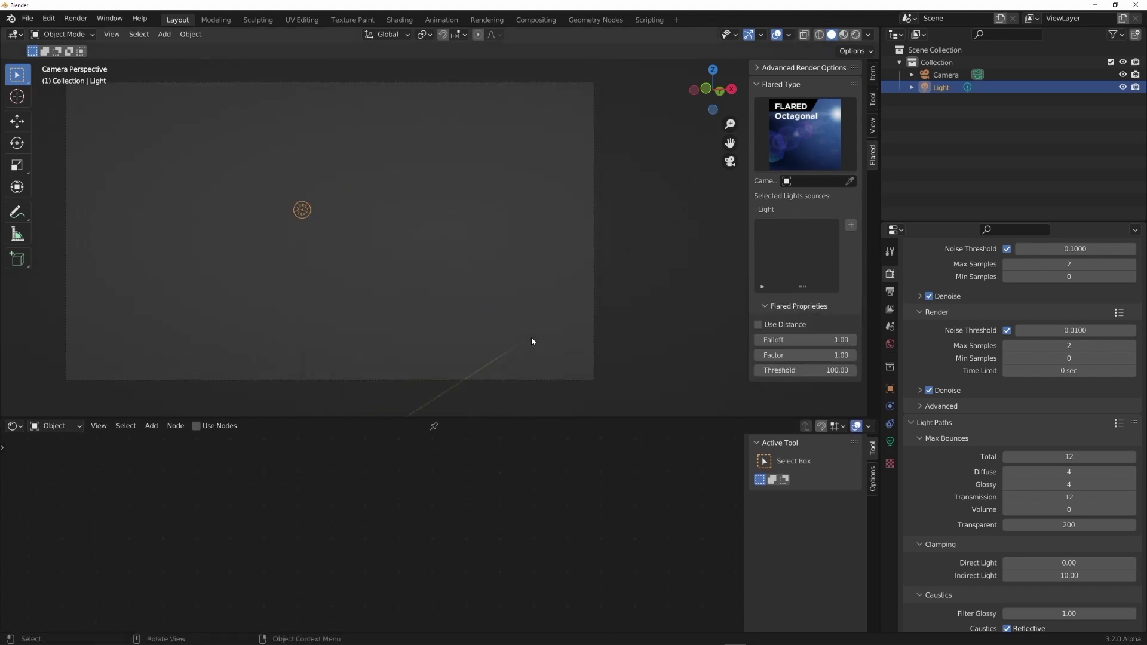
pyautogui.moveTo(532, 335); pyautogui.dragTo(537, 292, button='middle')
pyautogui.press('KP_0')
pyautogui.scroll(-2, 610, 292)
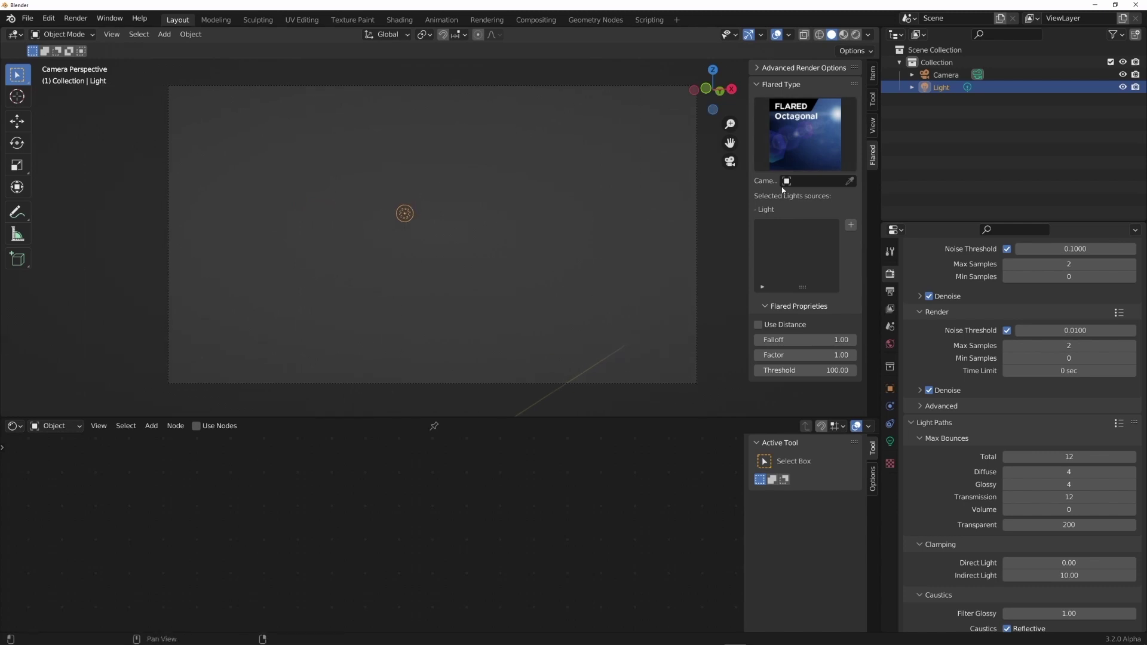
# Add an Octagonal flare to the selected light using Camera as its camera, and show the viewport in rendered shading
pyautogui.click(816, 180)
pyautogui.click(801, 199)
pyautogui.click(851, 225)
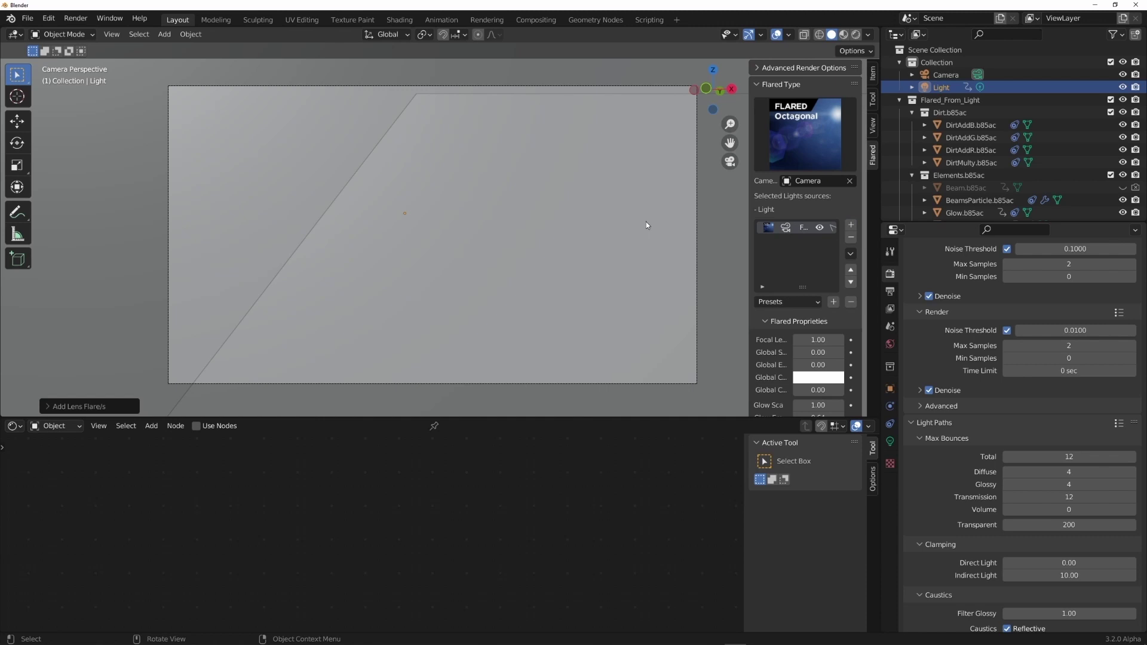
pyautogui.click(856, 35)
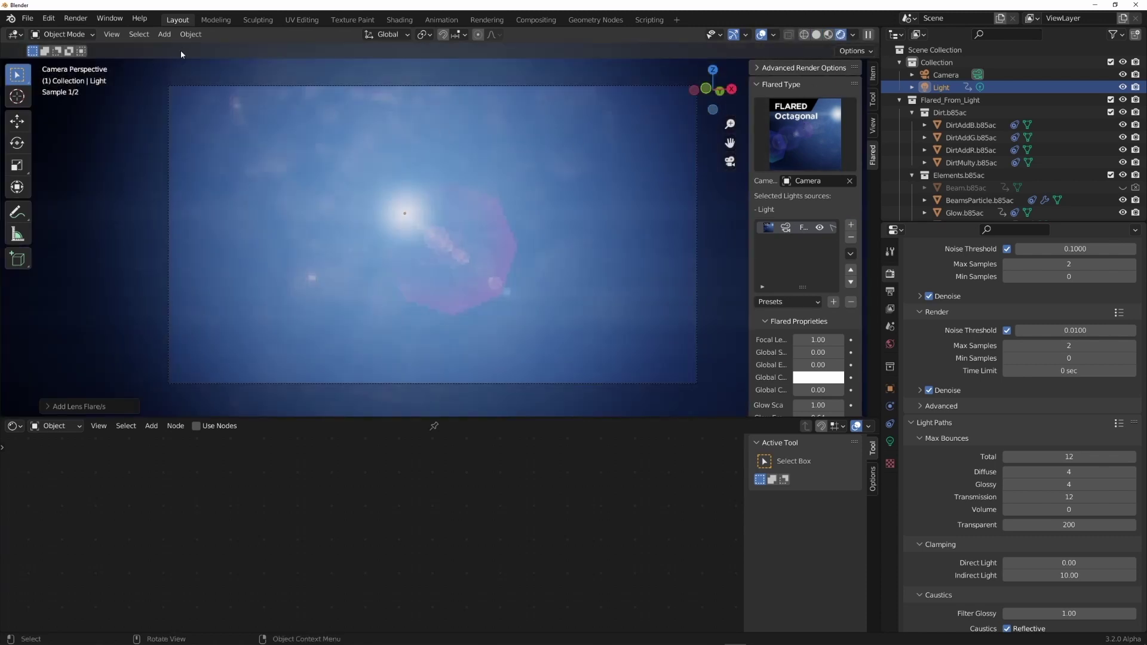
# Add a cube and move it into the lower-left part of the camera frame, below the flare
pyautogui.click(164, 34)
pyautogui.moveTo(177, 50)
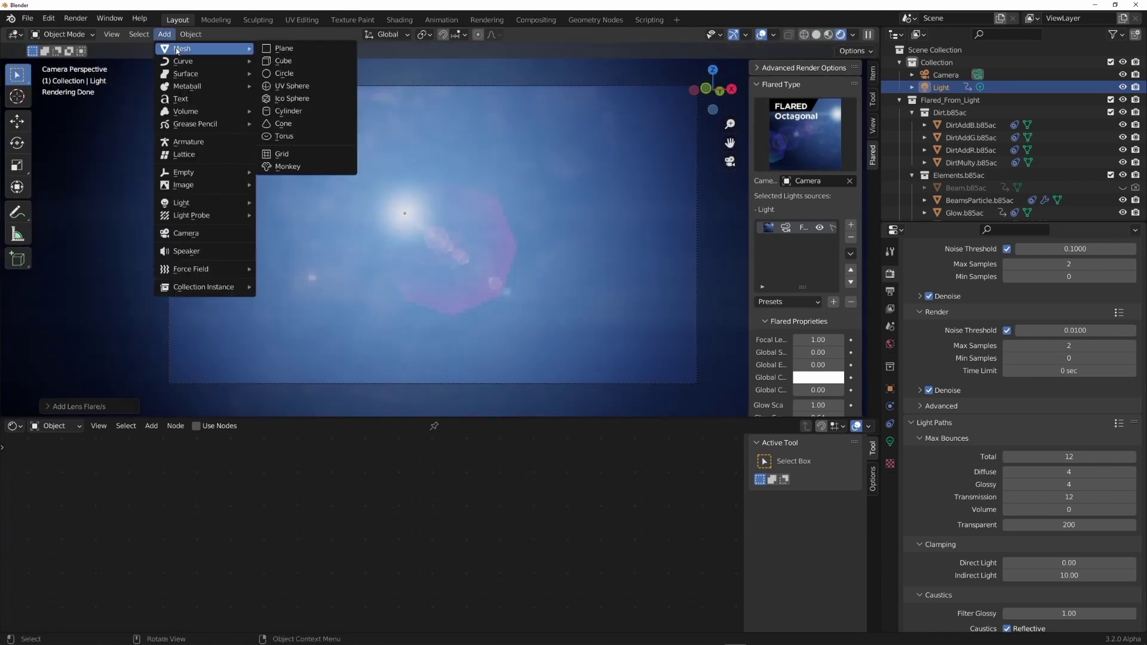
pyautogui.click(305, 61)
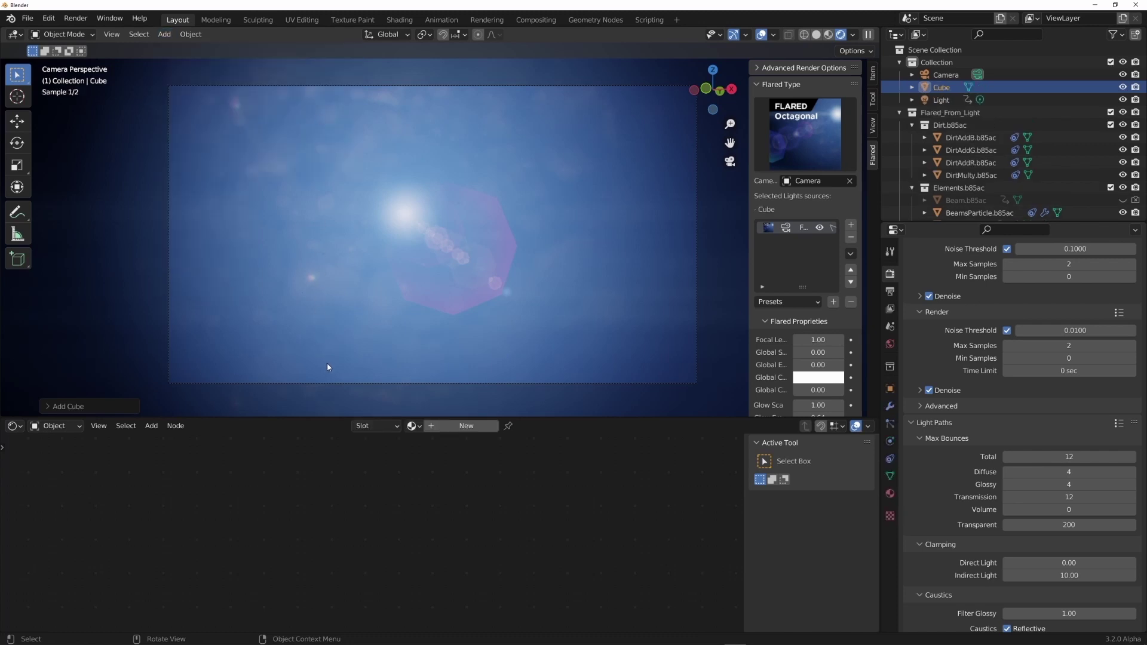
pyautogui.press('g')
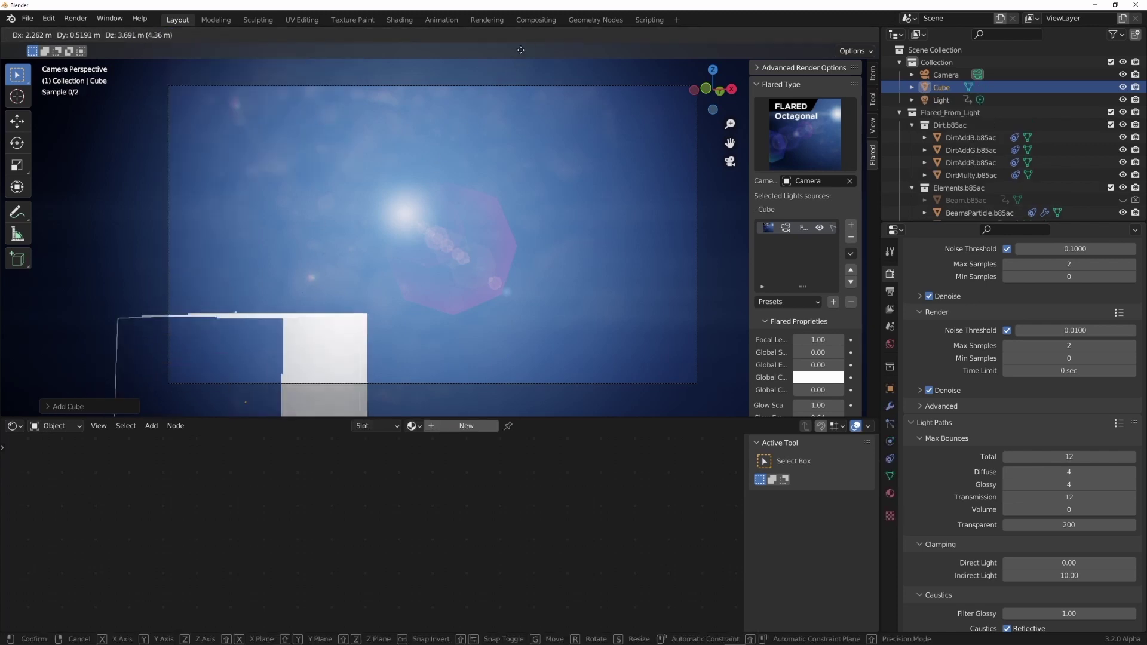
pyautogui.click(419, 112)
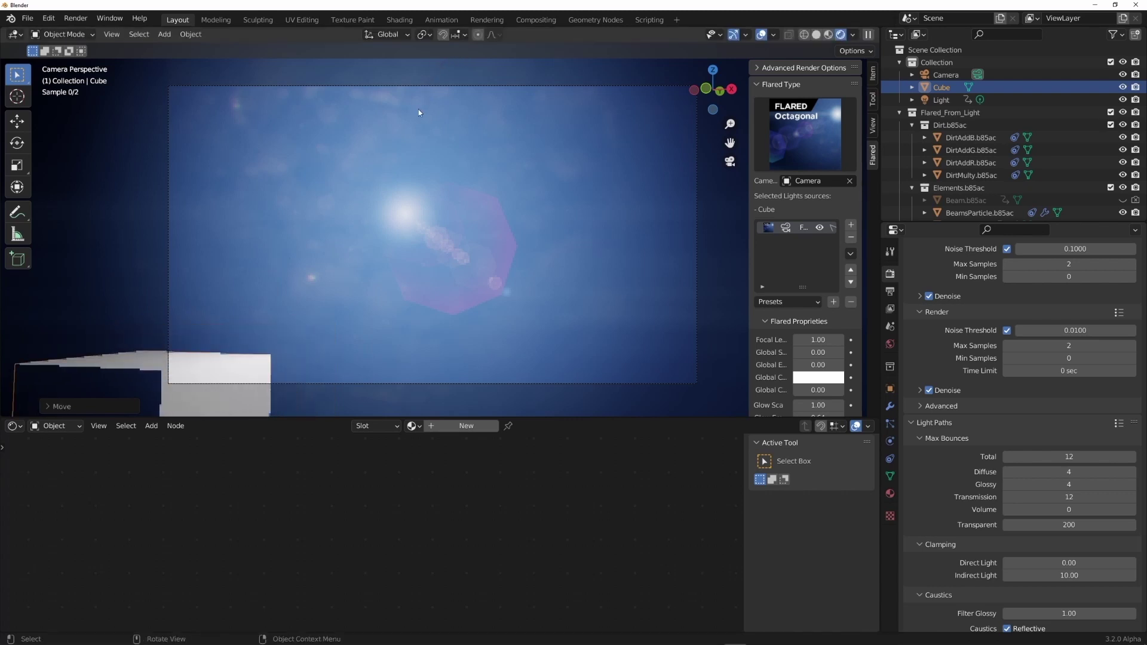
pyautogui.press('g')
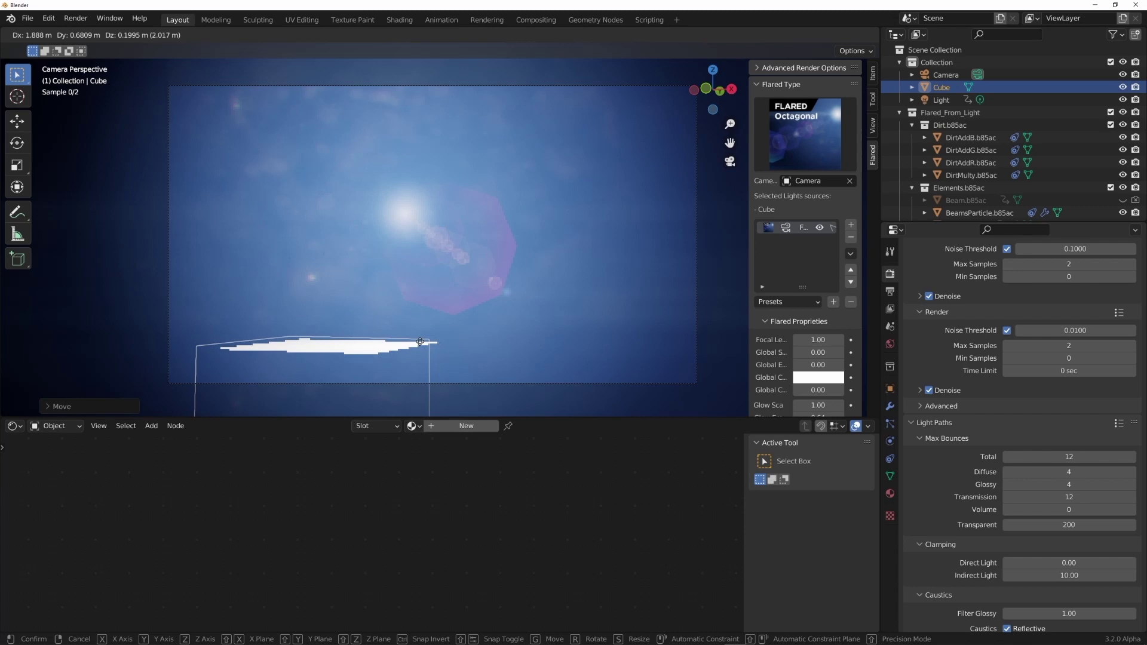
pyautogui.click(417, 340)
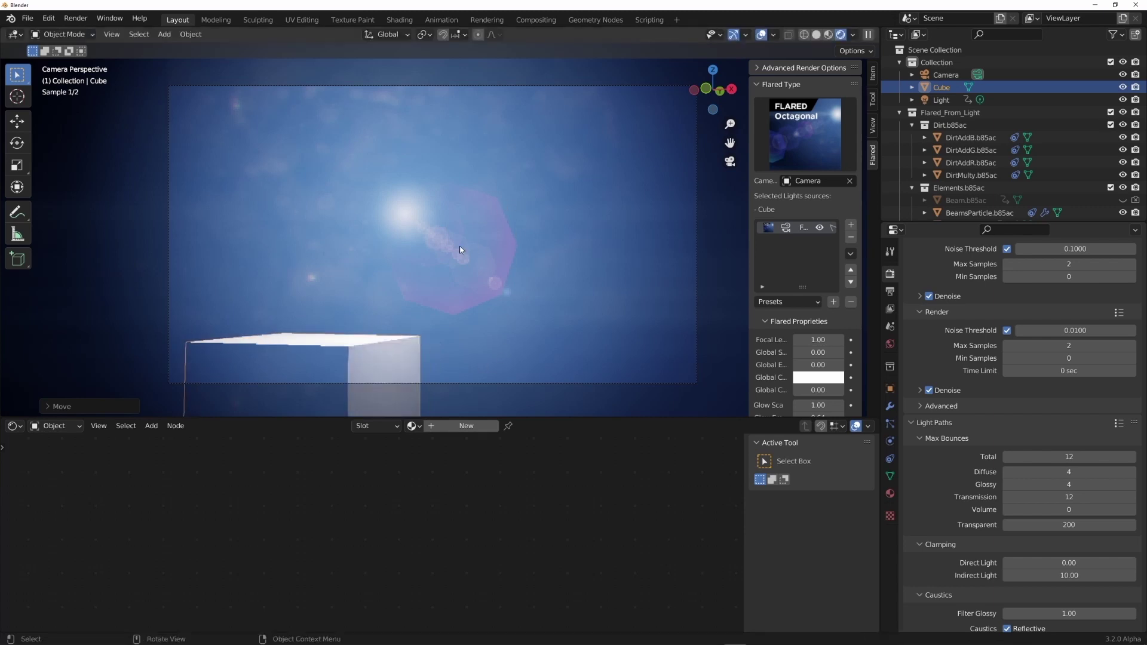
# Reframe the camera with Walk Navigation so the light sits near the frame's upper edge and more of the cube shows
pyautogui.press('F3')
pyautogui.write('walk')
pyautogui.press('Return')
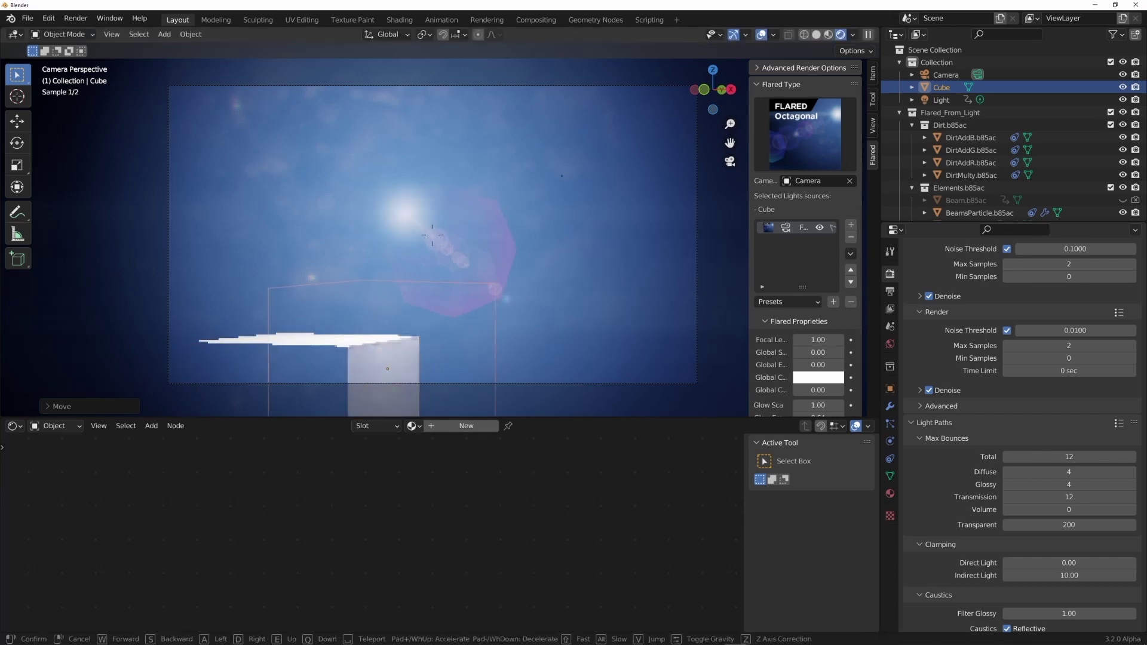
pyautogui.moveTo(432, 235)
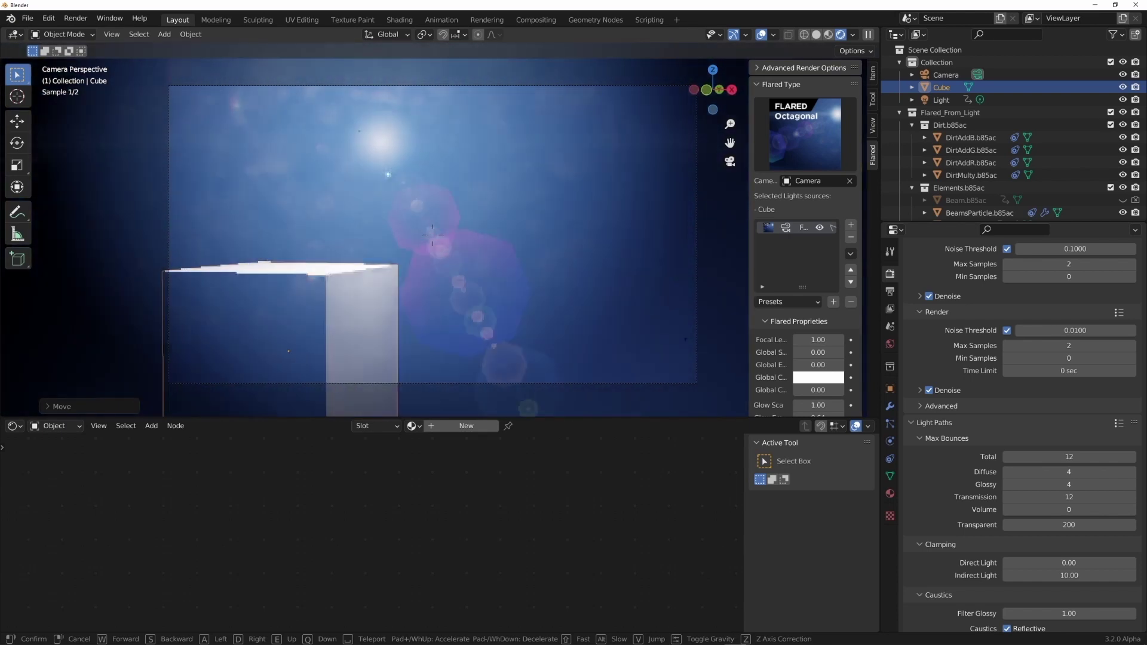
pyautogui.click(432, 235)
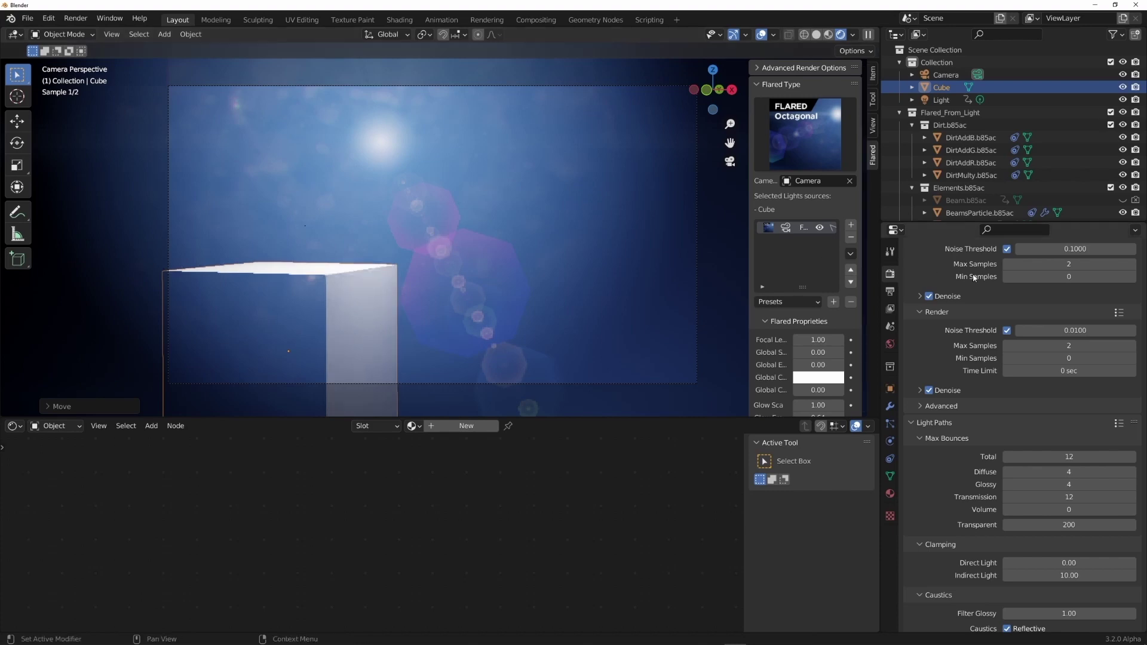
# Render the scene as a still image to inspect the Octagonal flare, and close the render result
pyautogui.click(82, 19)
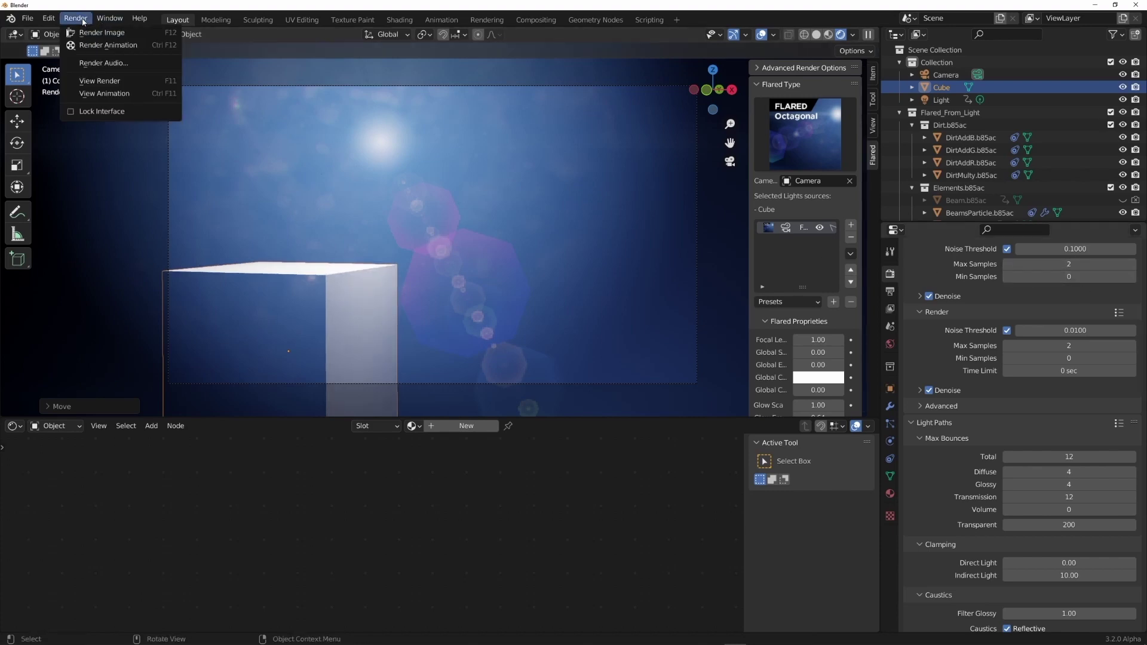
pyautogui.click(90, 32)
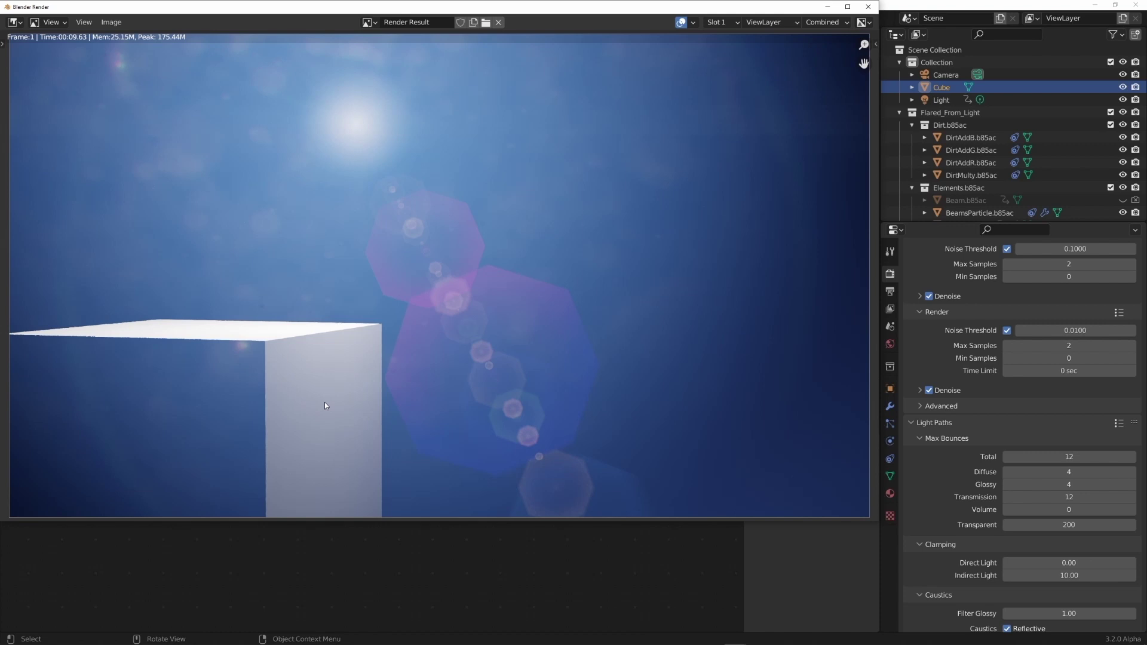
pyautogui.click(867, 7)
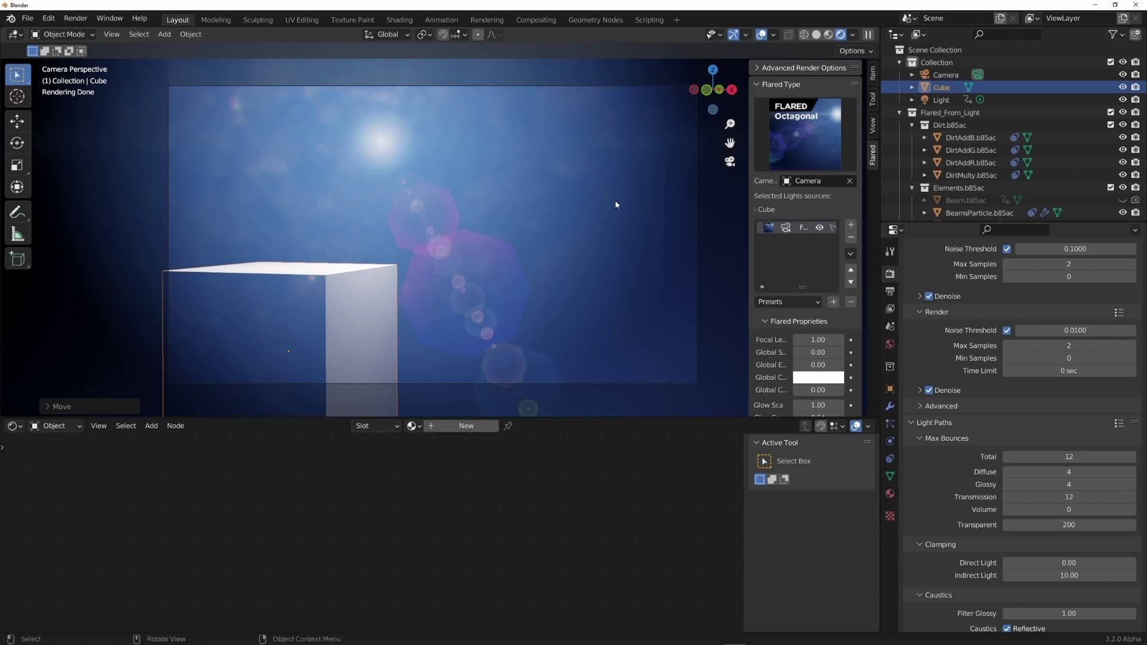
# Replace the Octagonal flare on the light with a Sci-fi flare
pyautogui.click(851, 238)
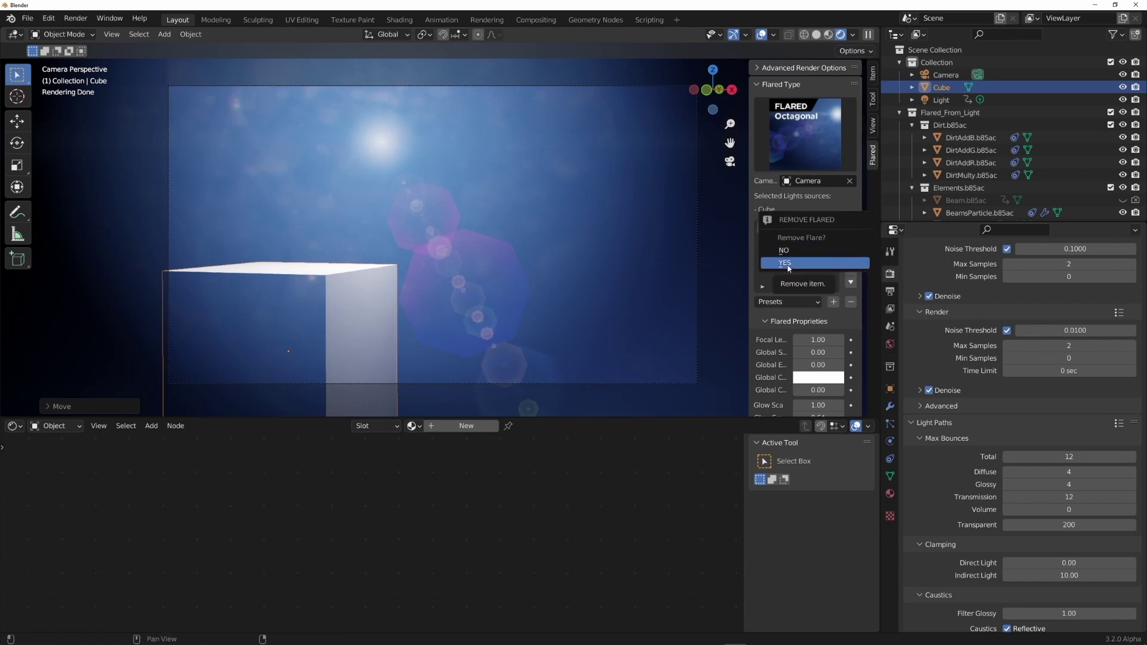
pyautogui.click(791, 264)
pyautogui.click(805, 134)
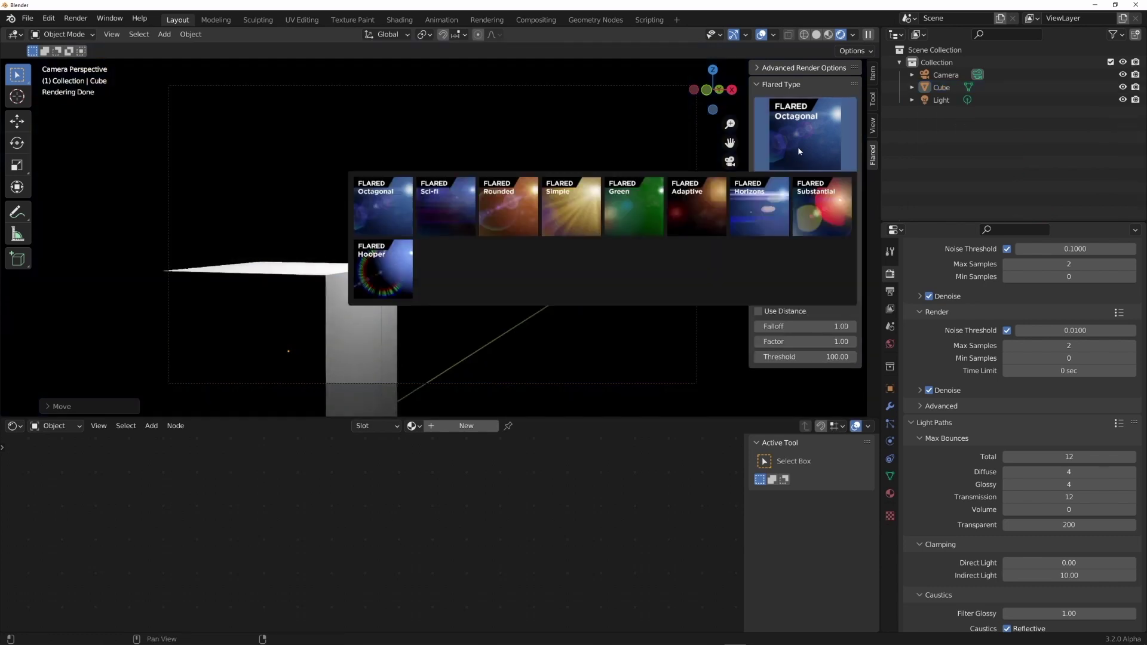
pyautogui.click(441, 199)
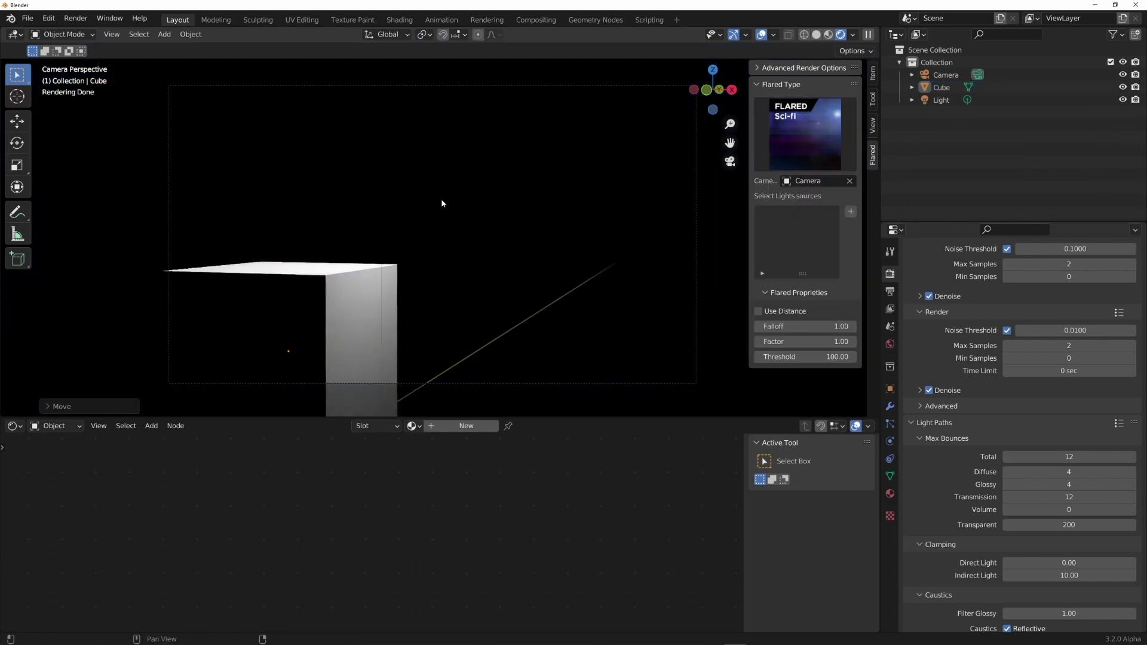
pyautogui.click(938, 99)
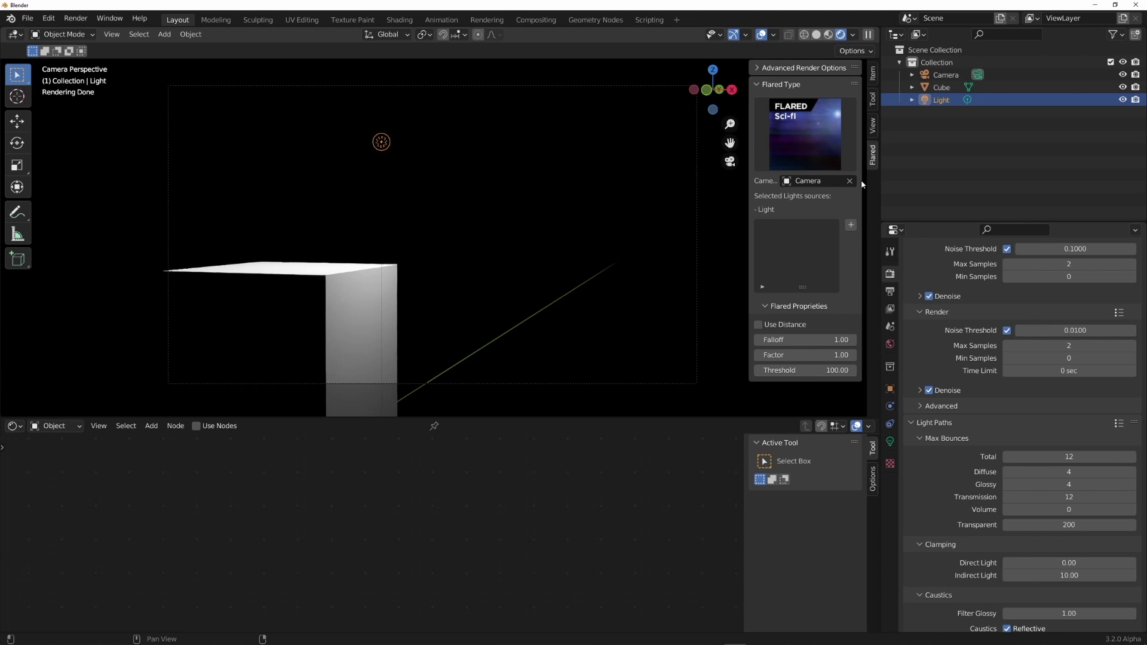
pyautogui.click(851, 225)
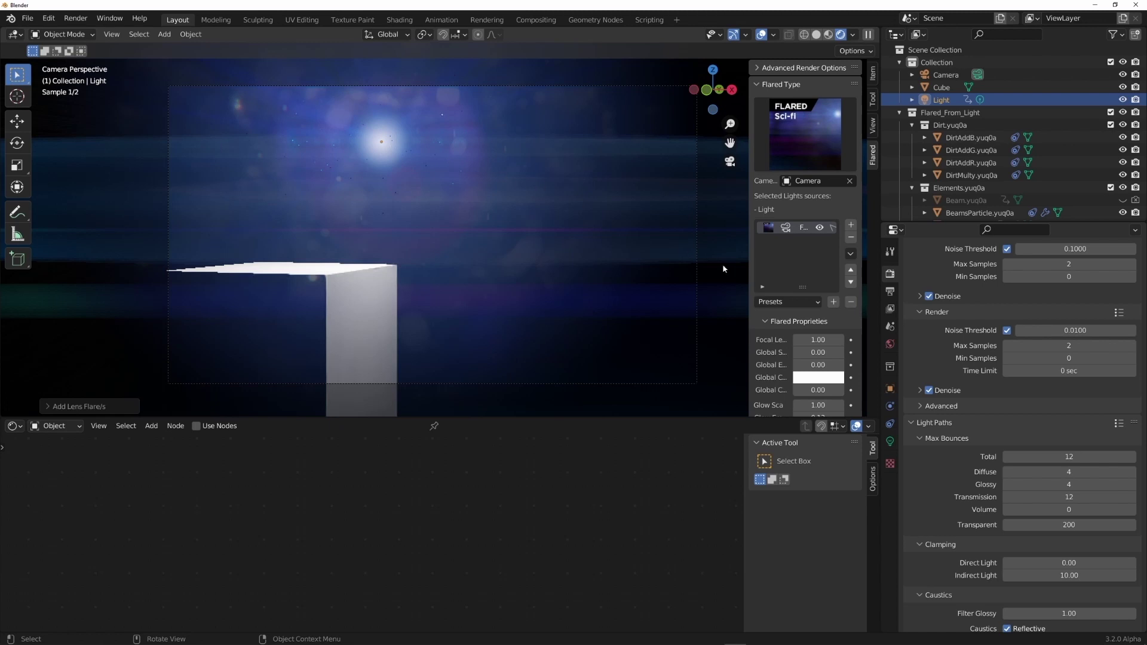
# Widen the Flared properties area to read the full labels and set the flare's Ghost Number to 200
pyautogui.scroll(-6, 777, 341)
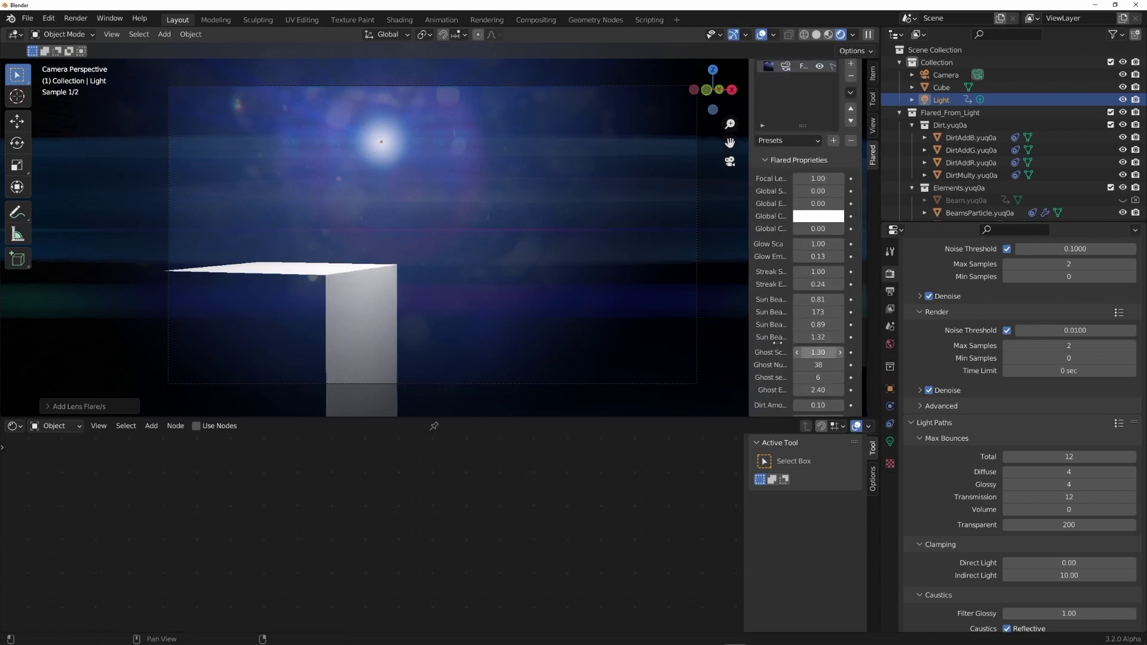
pyautogui.moveTo(750, 353); pyautogui.dragTo(686, 359)
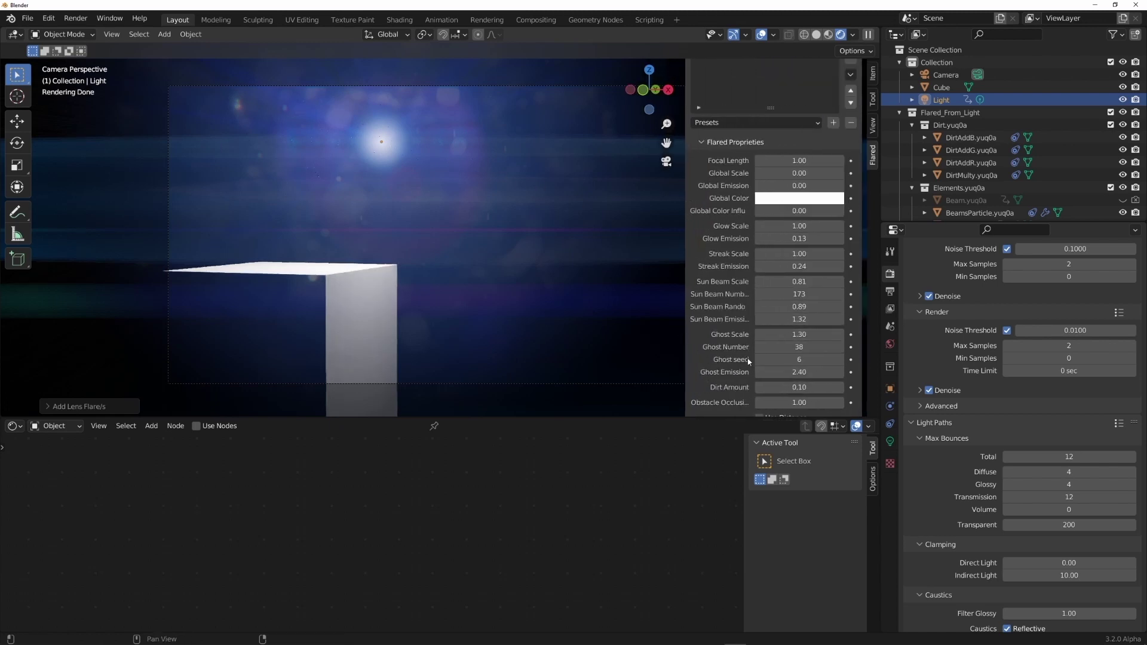
pyautogui.scroll(-1, 748, 361)
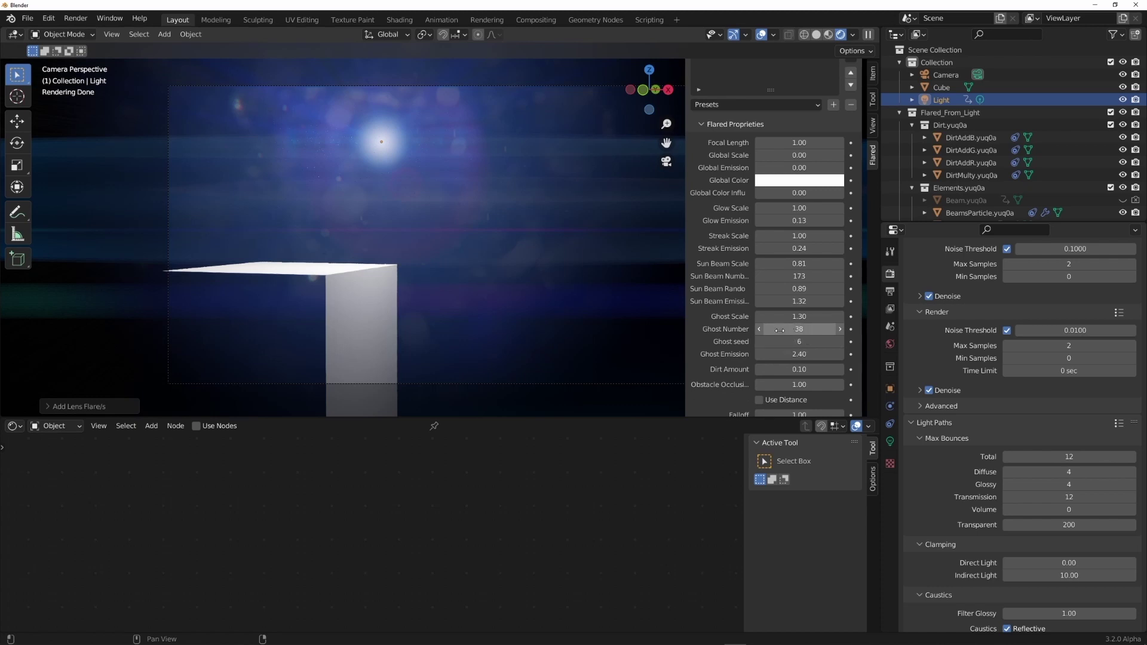
pyautogui.moveTo(780, 330); pyautogui.dragTo(843, 330)
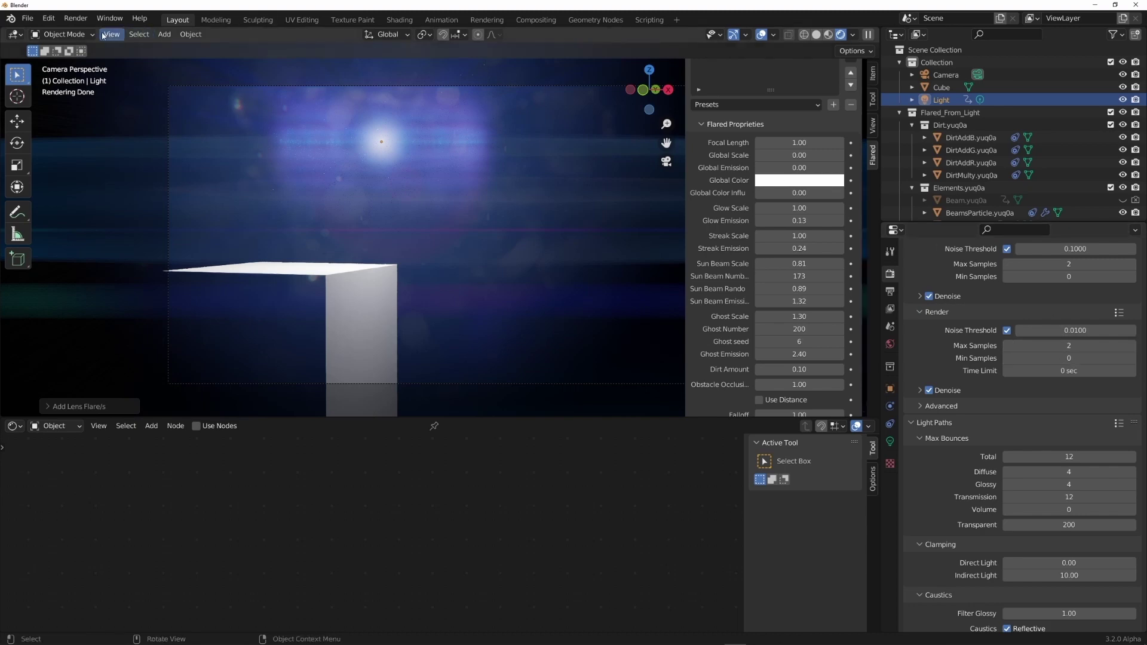
# Render the scene as a still image and view the whole Sci-fi flare in the render result
pyautogui.click(76, 19)
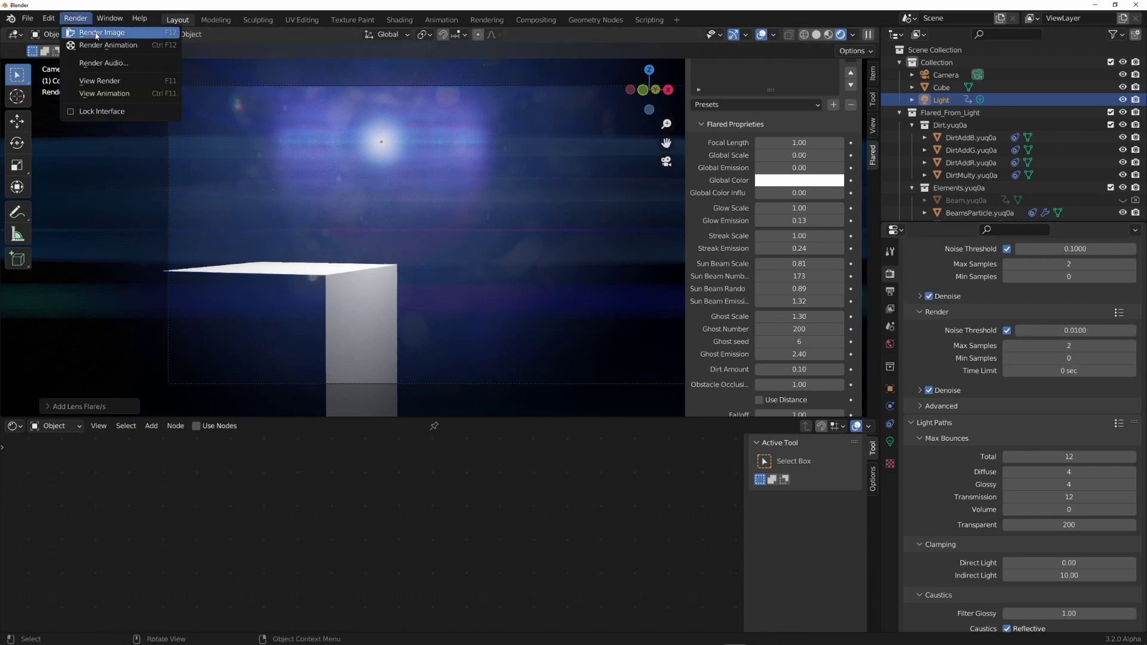
pyautogui.click(97, 33)
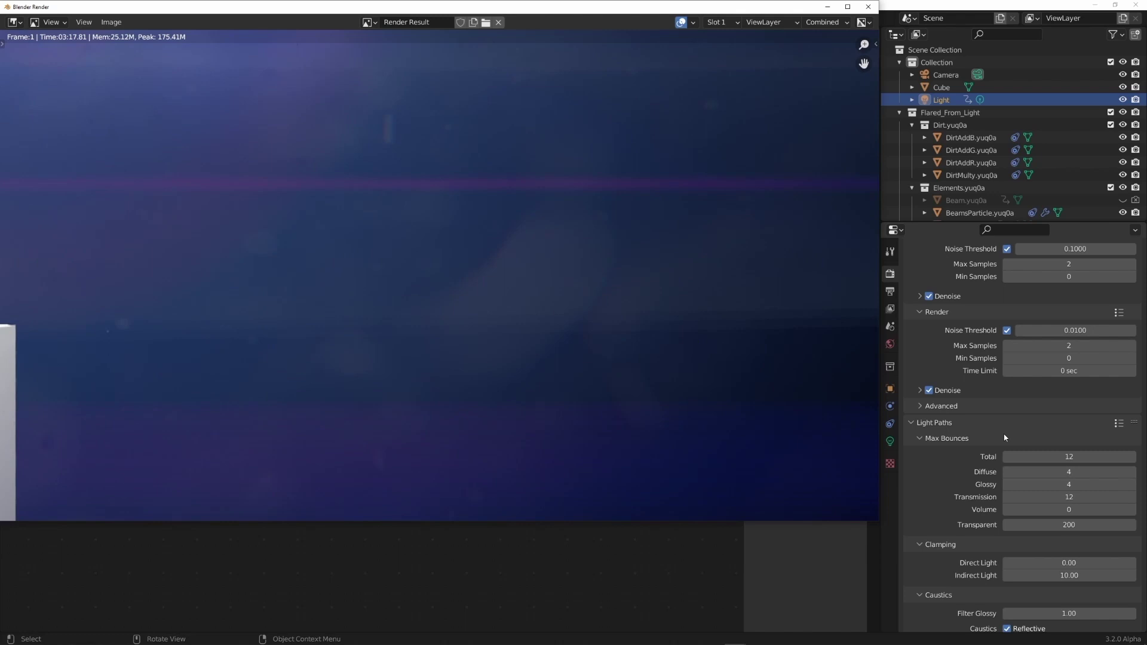
pyautogui.scroll(-3, 575, 306)
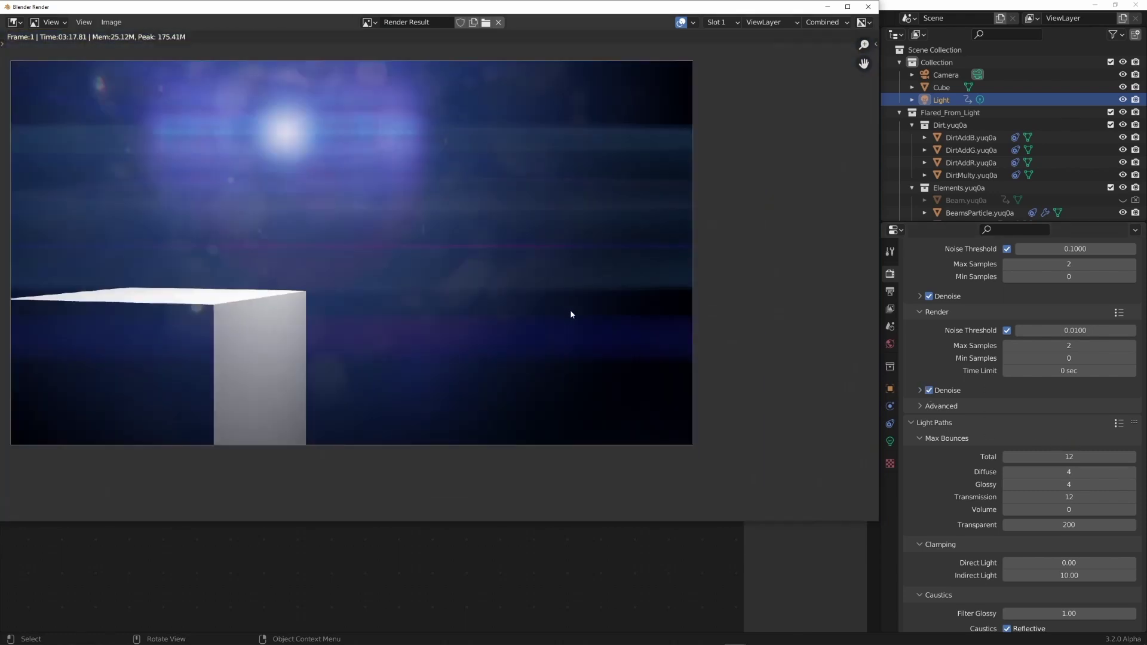
# Disable denoising for both the final render and the viewport in the Cycles sampling settings
pyautogui.click(929, 391)
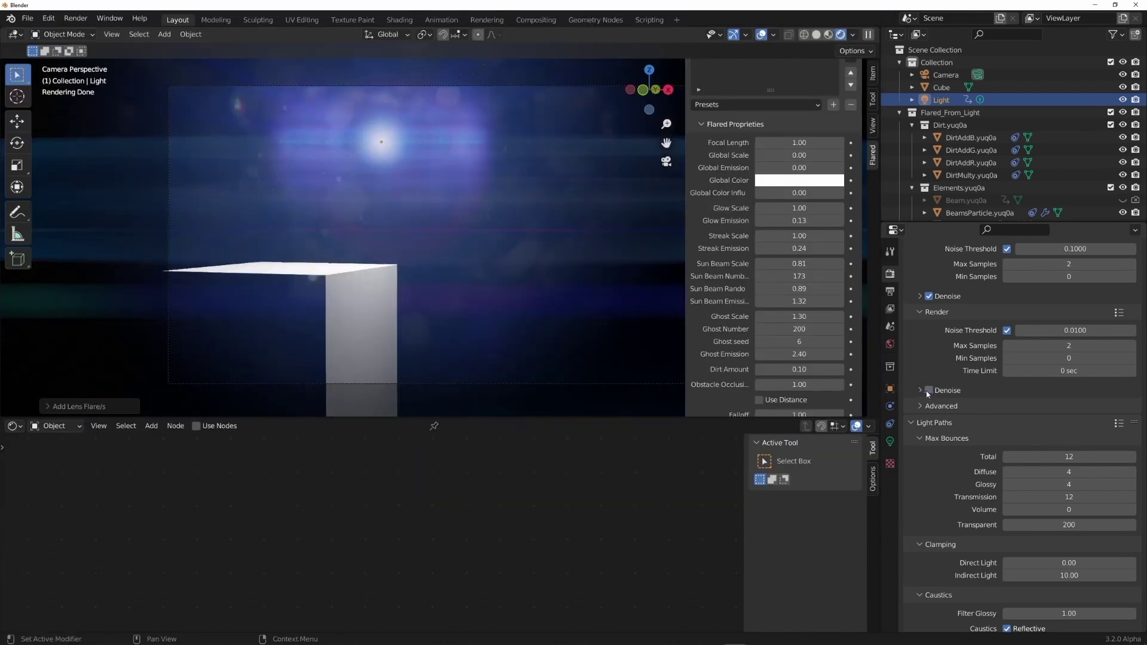
pyautogui.click(929, 297)
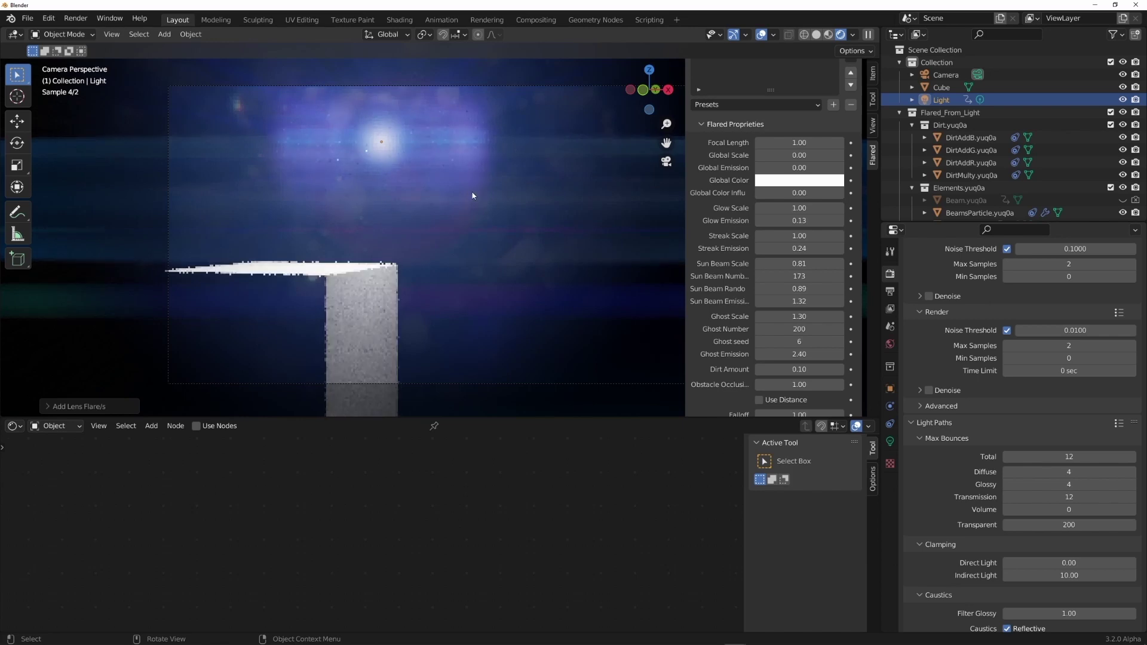
# Reframe the camera with Walk Navigation so the light and cube sit further left in the camera frame
pyautogui.press('F3')
pyautogui.write('walk')
pyautogui.press('Return')
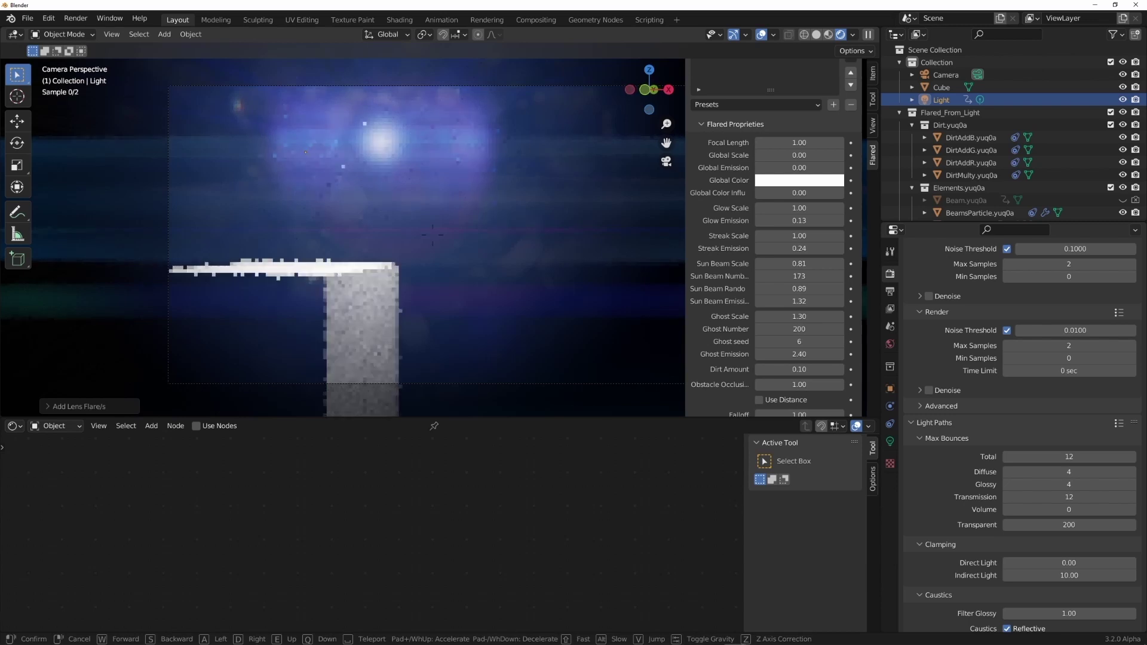
pyautogui.moveTo(432, 234)
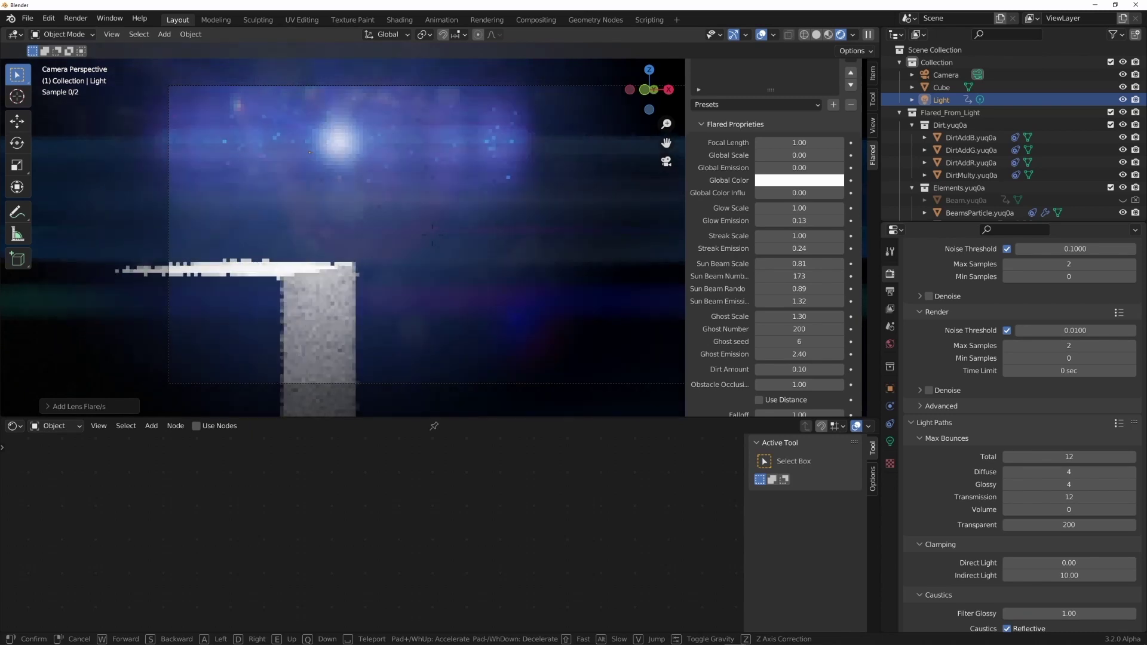
pyautogui.click(441, 230)
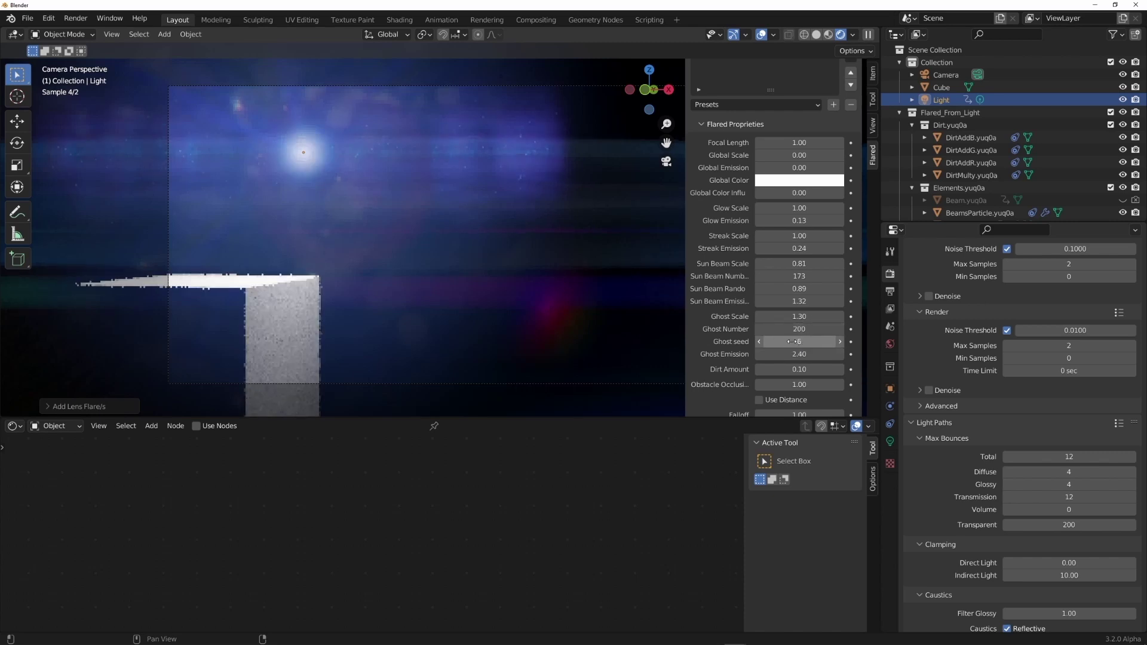
pyautogui.press('F3')
pyautogui.click(428, 180)
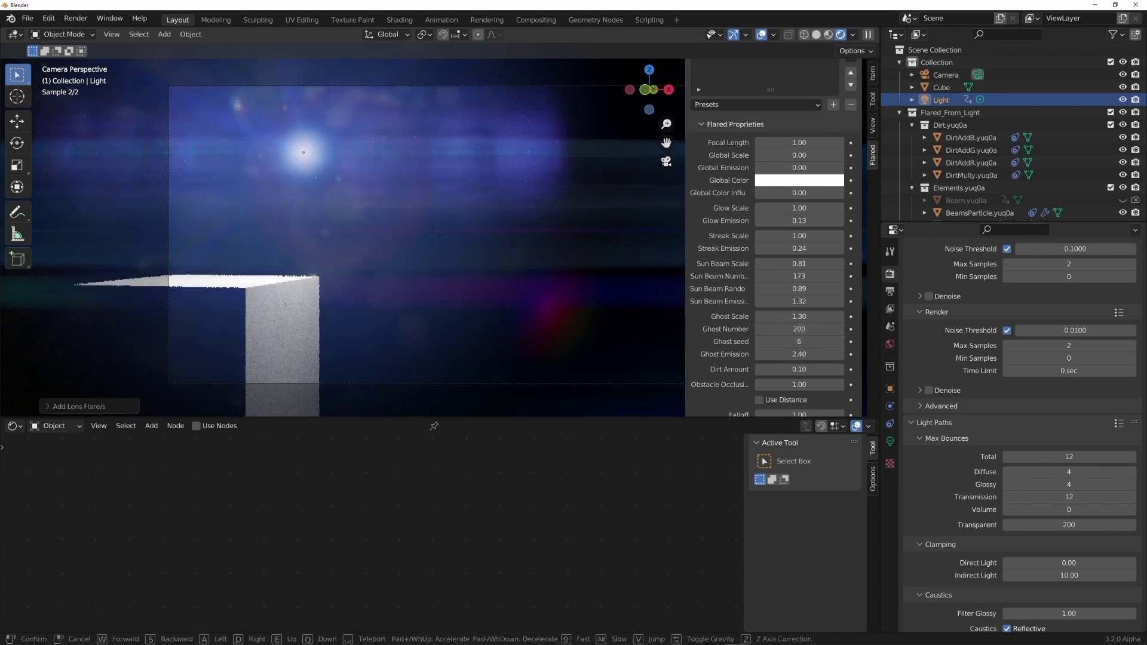
pyautogui.press('d')
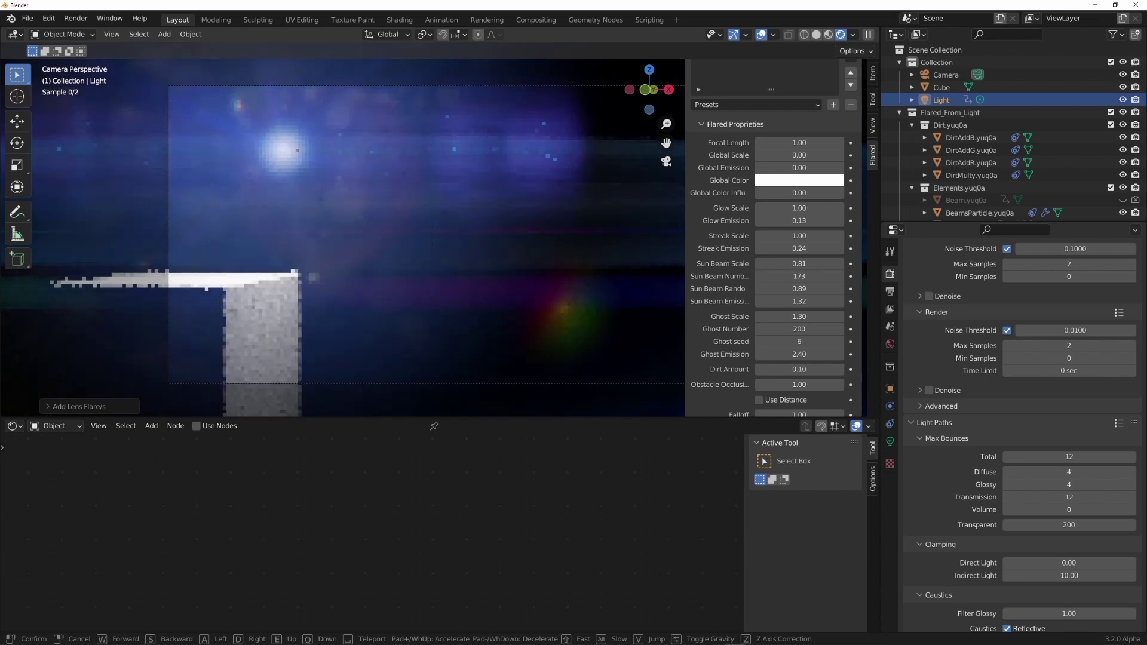
pyautogui.press('a')
pyautogui.press('a')
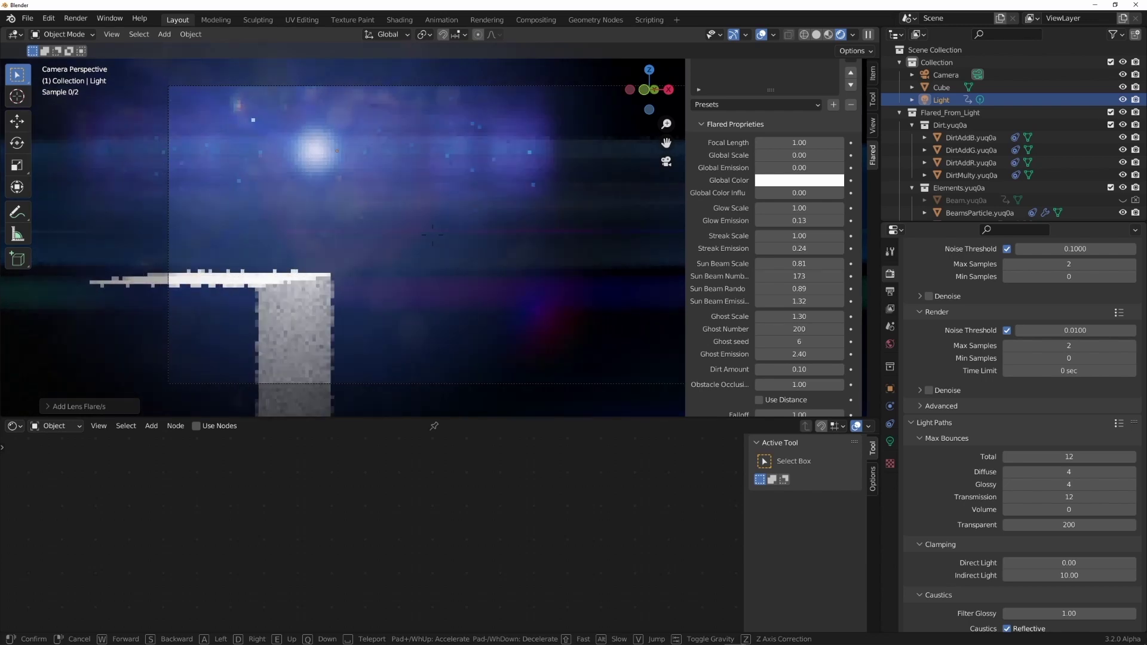
pyautogui.press('a')
pyautogui.click(432, 235)
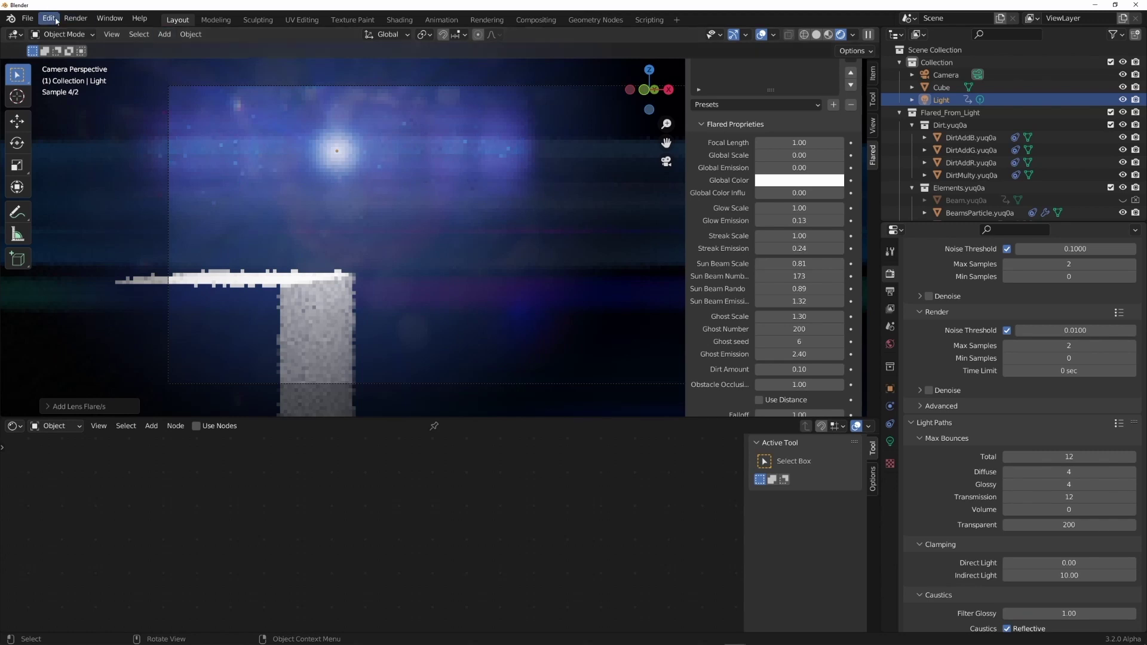
# Switch the viewport to Solid shading and render the scene as a still image without denoising
pyautogui.click(76, 19)
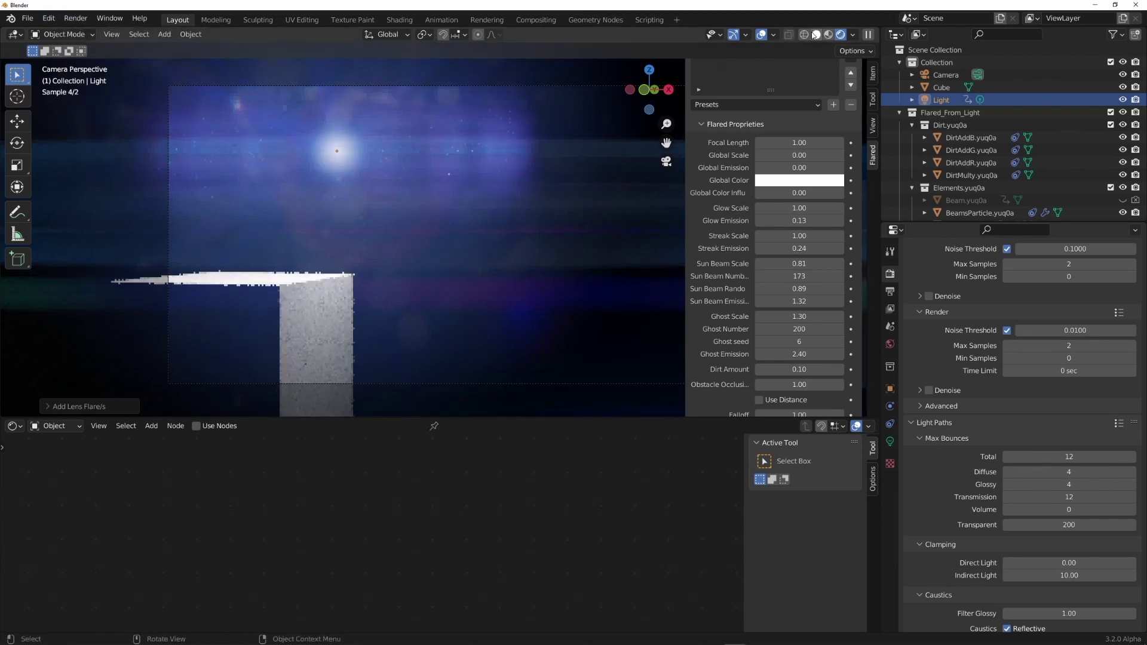
pyautogui.click(831, 34)
pyautogui.click(77, 19)
pyautogui.click(90, 33)
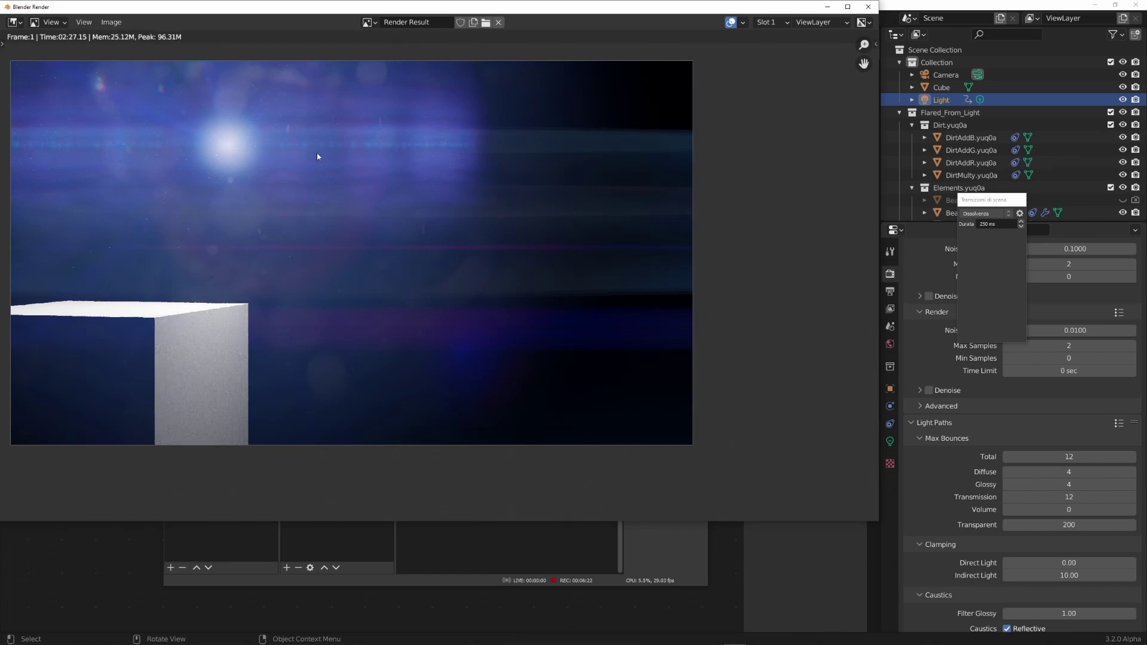
# Zoom into the render result around the light to inspect the noise in the Sci-fi flare
pyautogui.scroll(5, 259, 186)
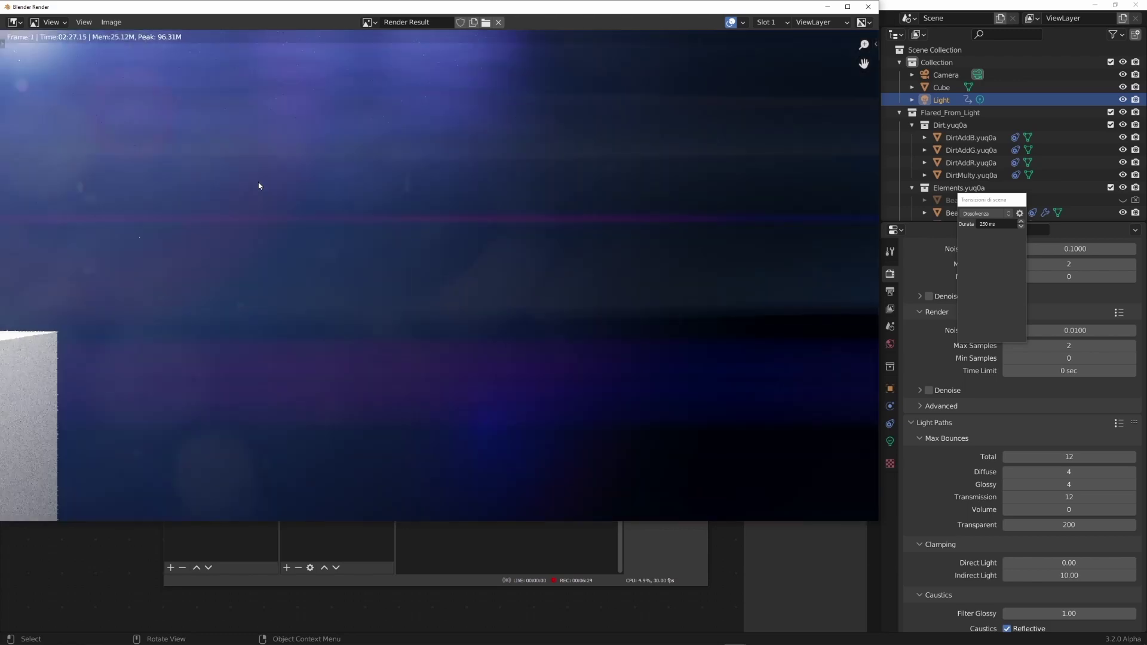
pyautogui.scroll(3, 500, 341)
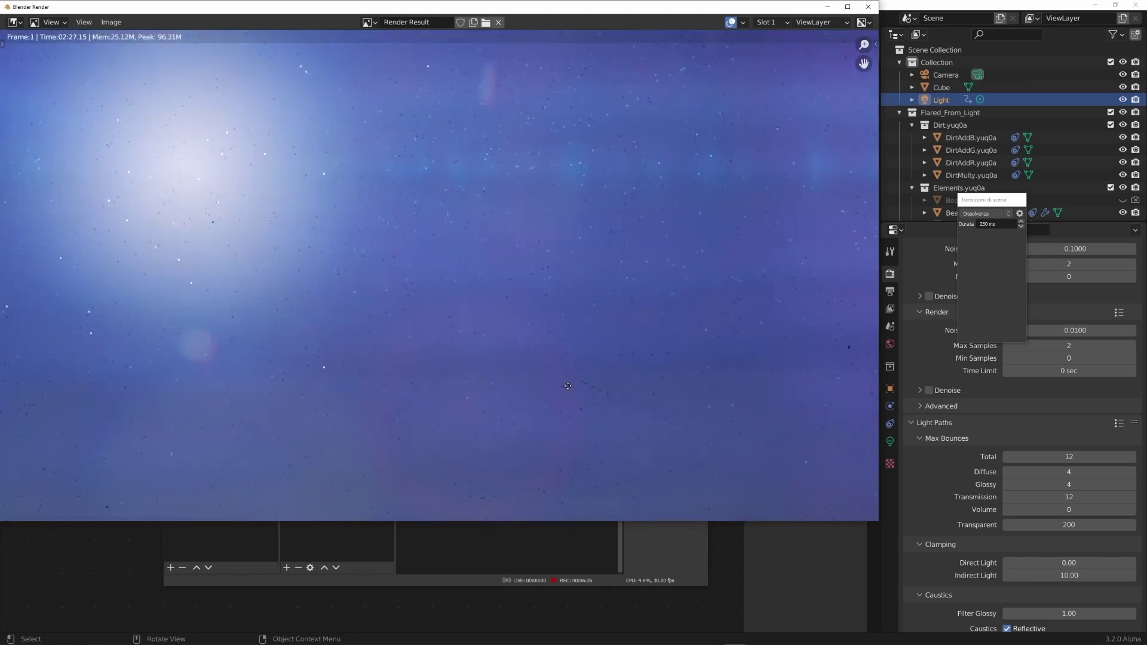
pyautogui.keyDown('shift'); pyautogui.scroll(4, 467, 335); pyautogui.keyUp('shift')
pyautogui.scroll(2, 467, 335)
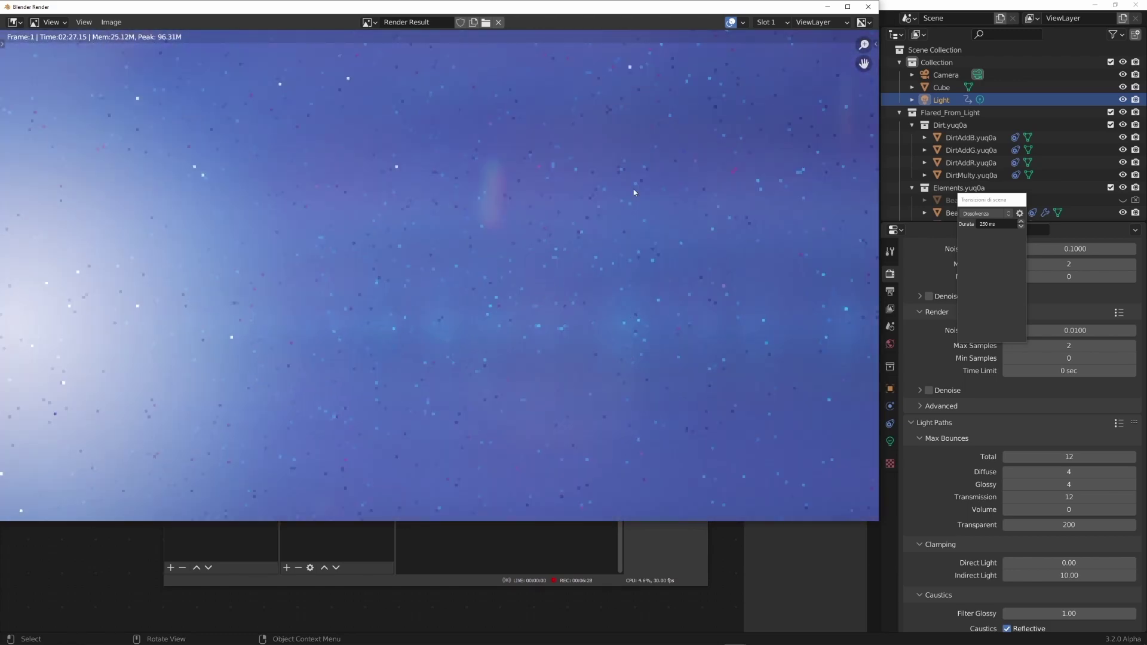
pyautogui.scroll(-3, 562, 266)
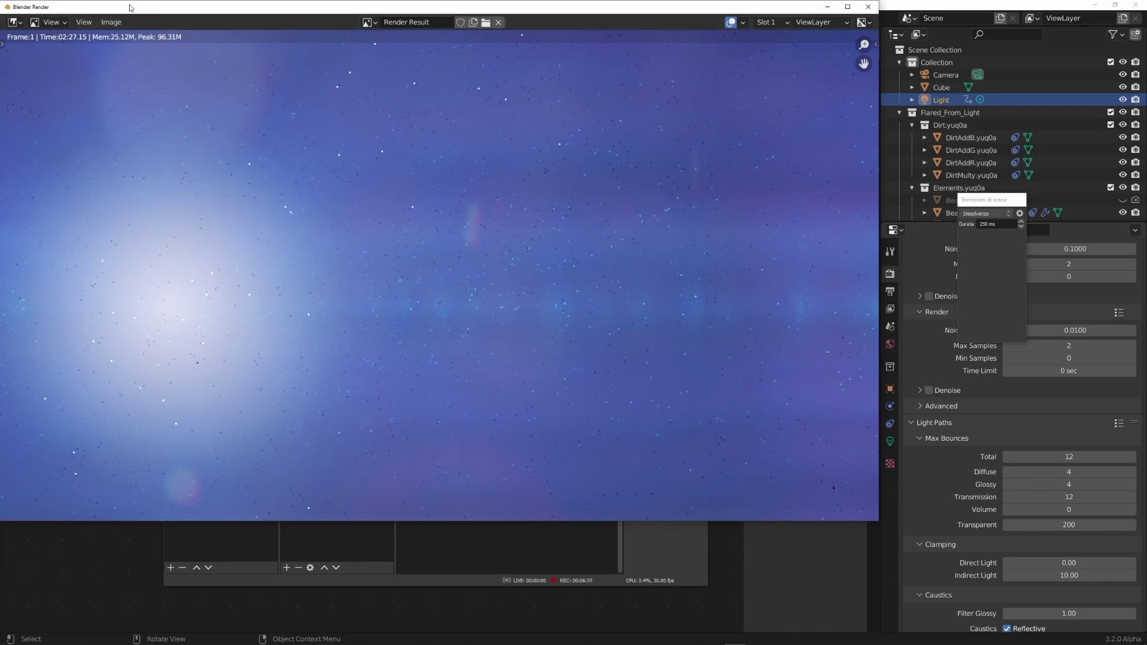
# Move the render window aside and open the System preferences to check the Cycles render devices
pyautogui.moveTo(205, 8); pyautogui.dragTo(281, 80)
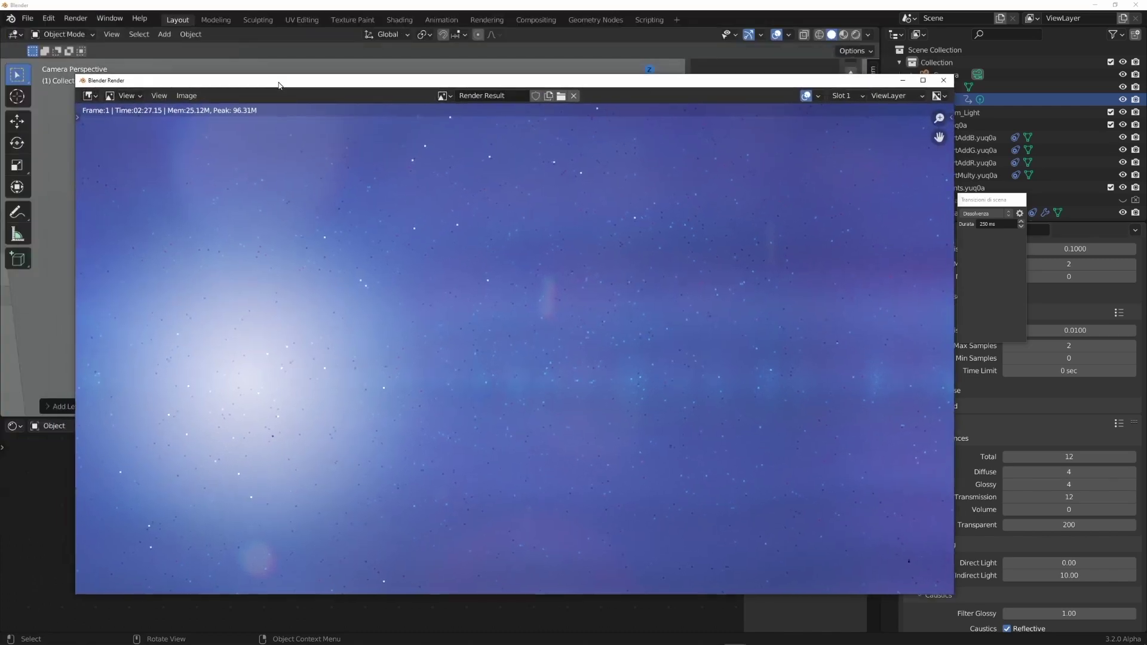
pyautogui.click(76, 18)
pyautogui.click(49, 18)
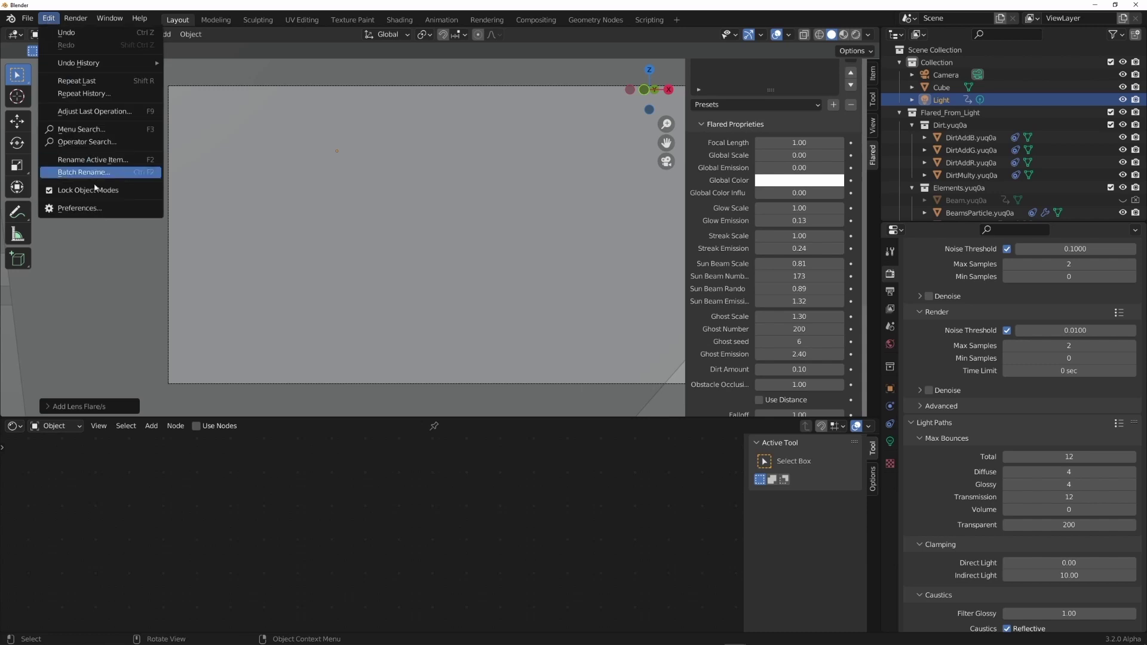
pyautogui.click(59, 209)
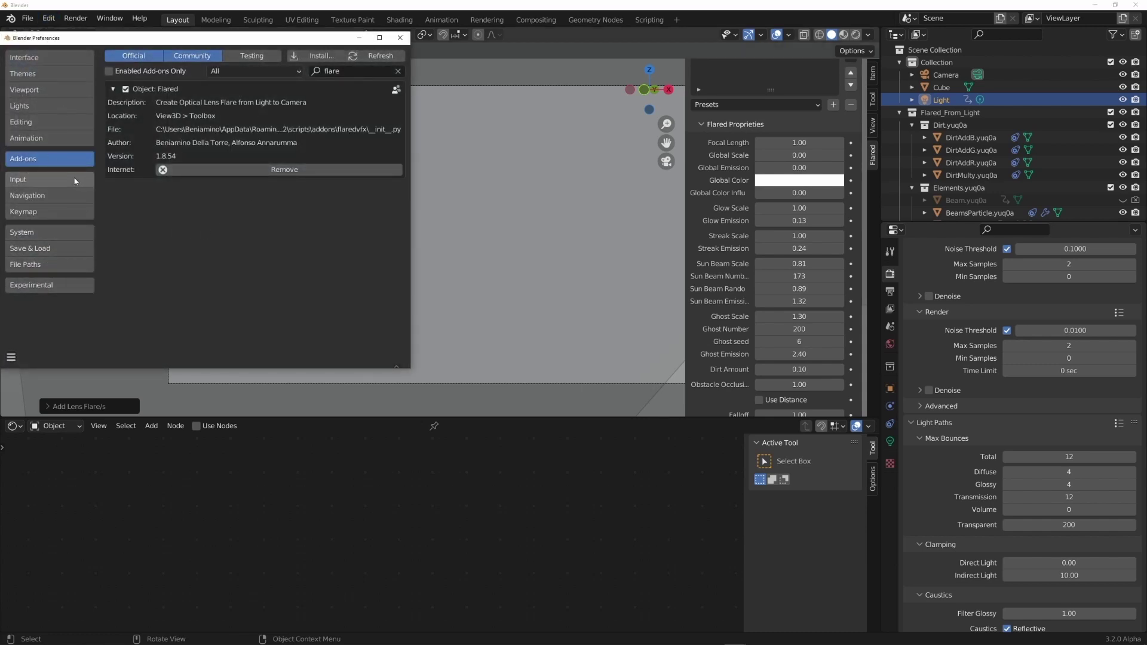
pyautogui.click(53, 233)
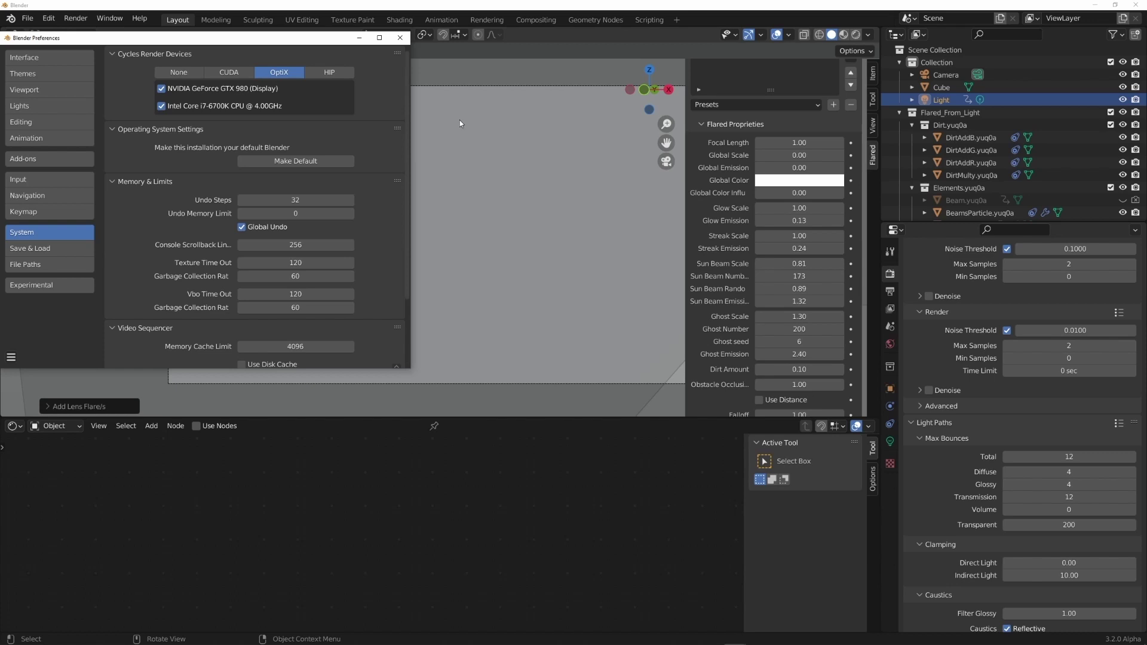
pyautogui.moveTo(296, 642)
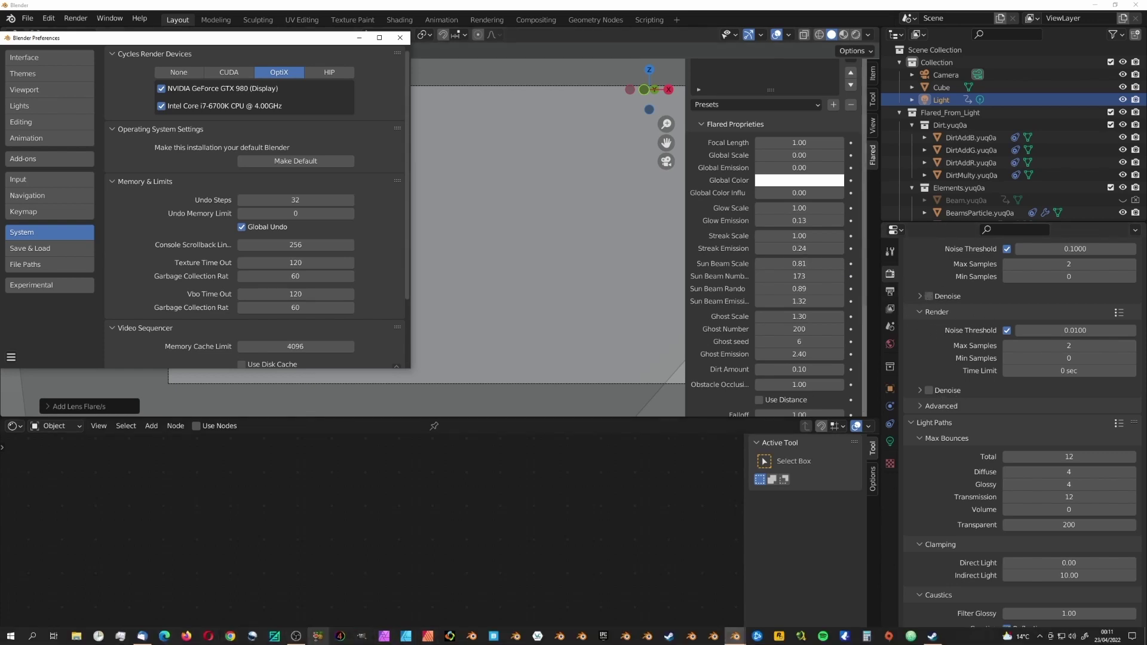
# Bring back the render result, examine the flare's noise at several zoom levels, and close the render window
pyautogui.press('F11')
pyautogui.scroll(5, 692, 281)
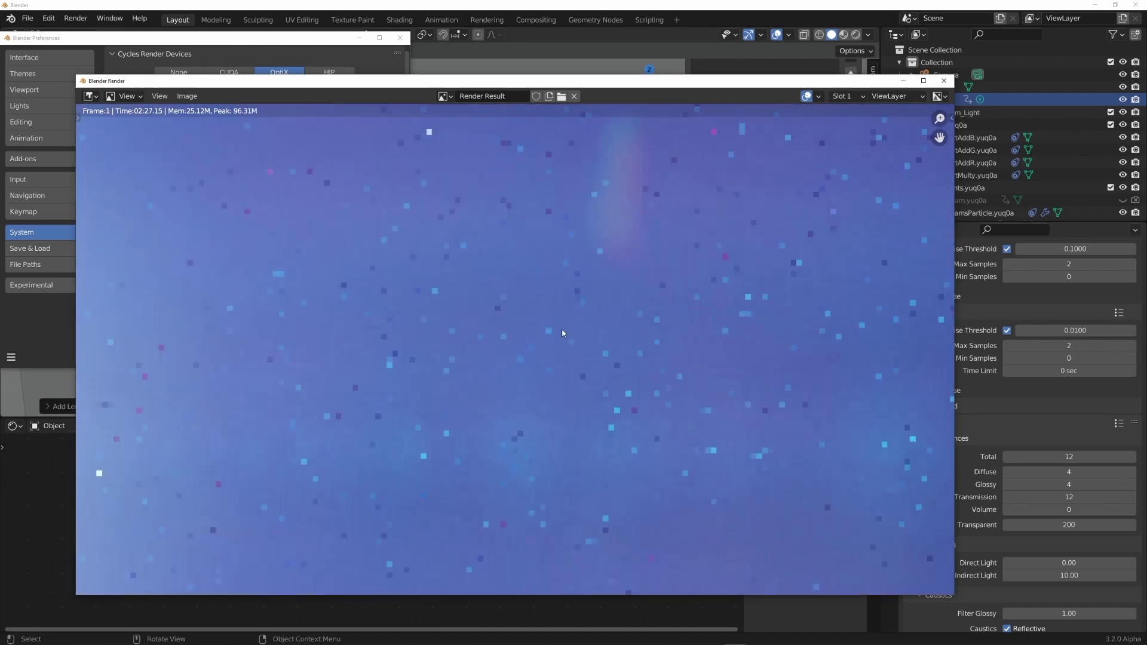
pyautogui.scroll(-2, 565, 324)
pyautogui.scroll(-4, 561, 321)
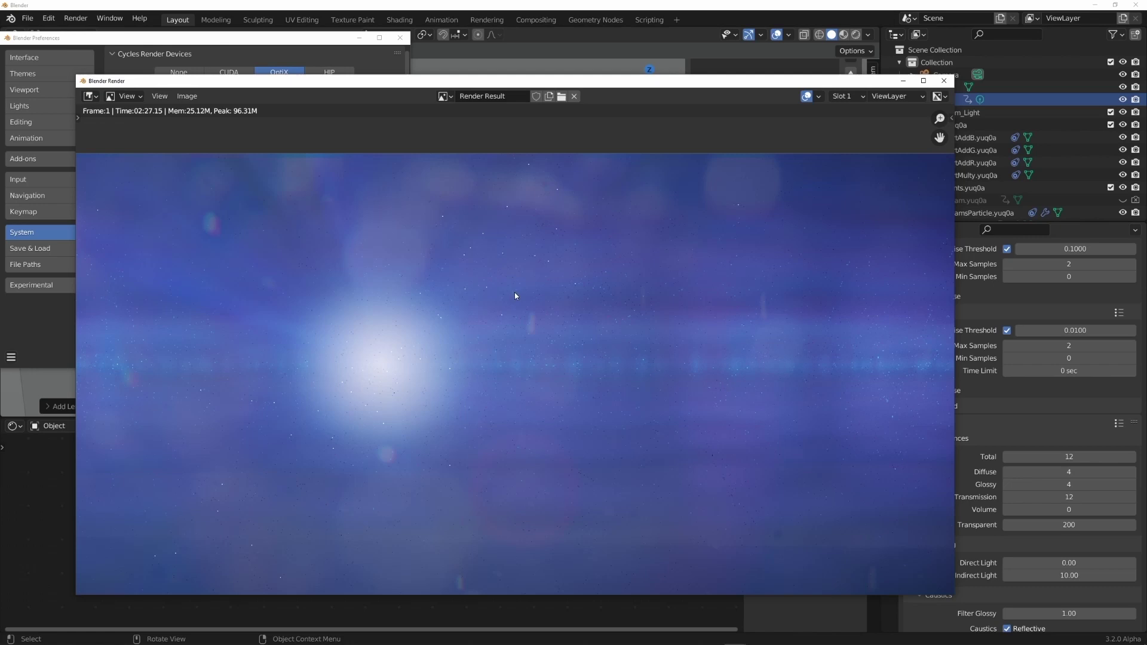
pyautogui.scroll(2, 515, 293)
pyautogui.scroll(-1, 853, 370)
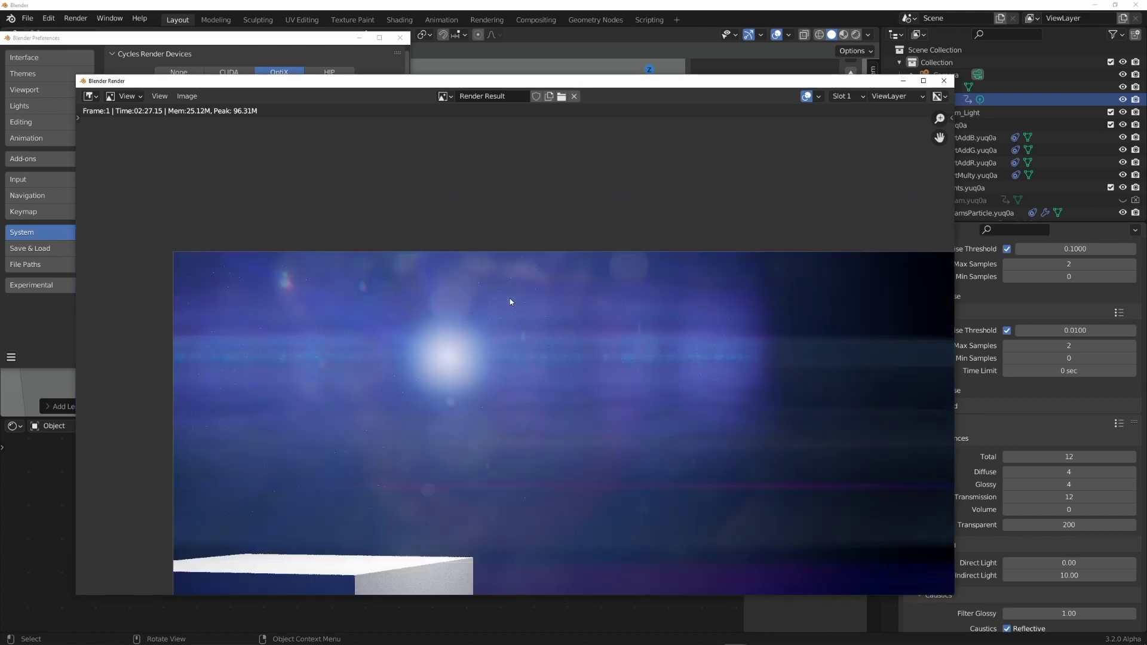
pyautogui.moveTo(600, 419); pyautogui.dragTo(570, 491, button='middle')
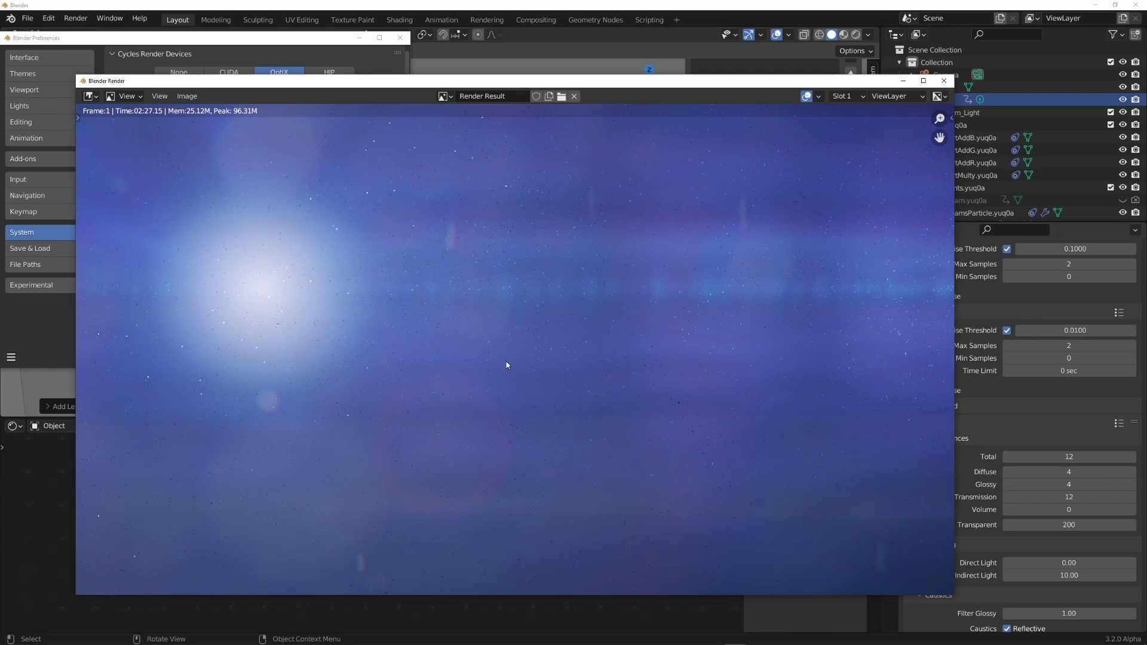
pyautogui.moveTo(576, 288); pyautogui.dragTo(674, 341, button='middle')
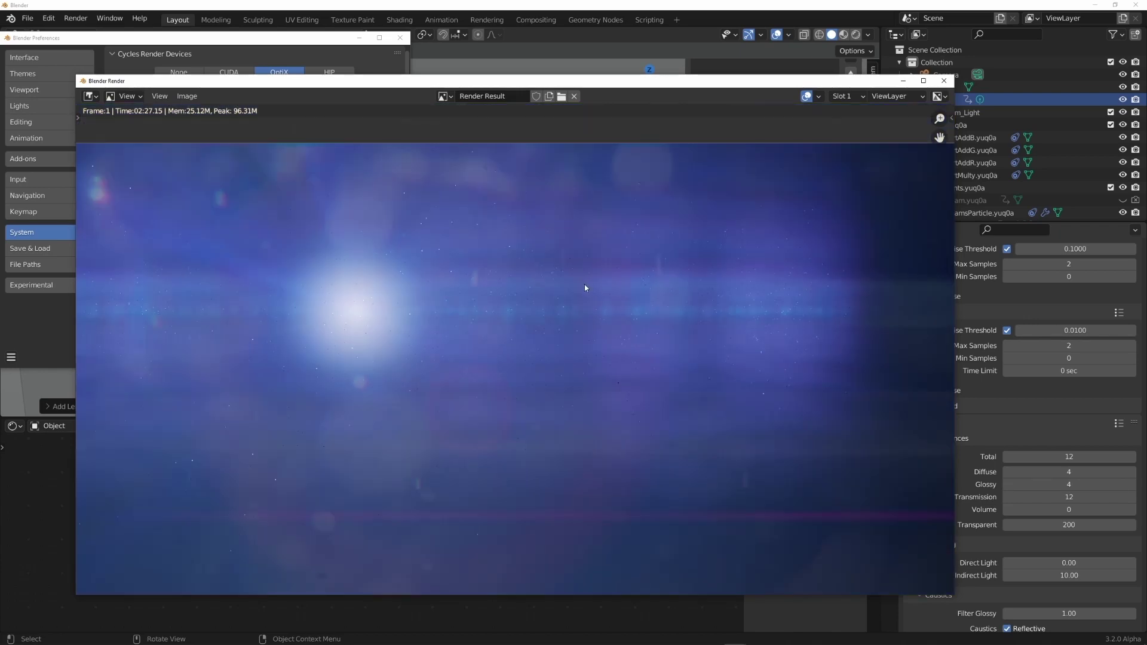
pyautogui.click(945, 81)
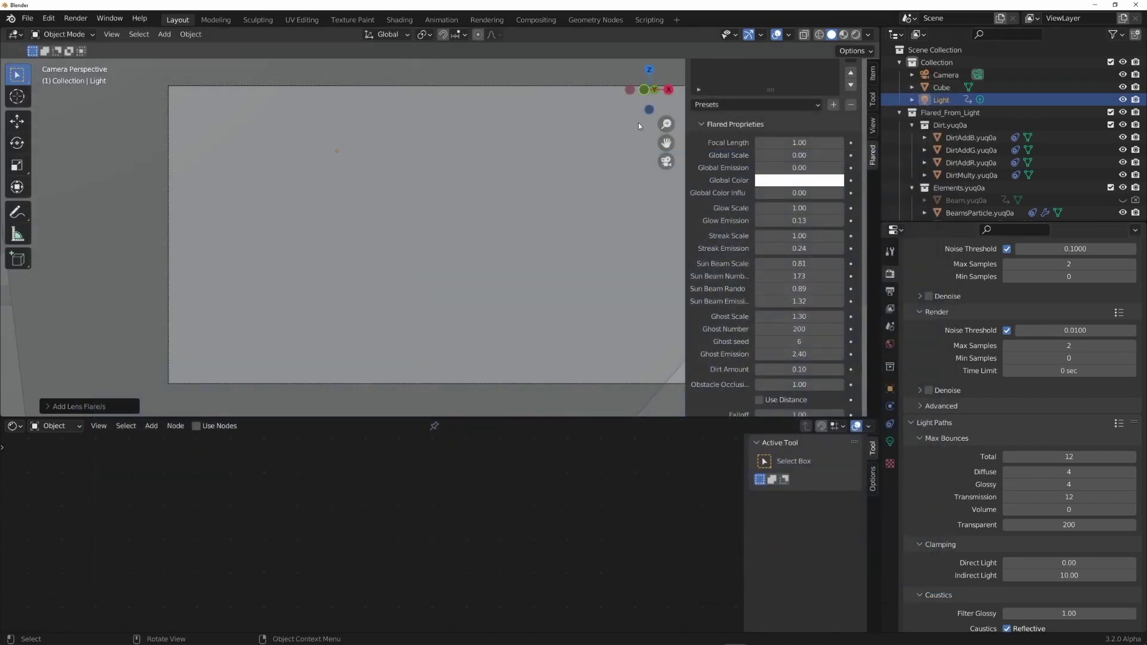
# Bring the full camera frame into view and switch the viewport to Rendered shading
pyautogui.scroll(8, 771, 150)
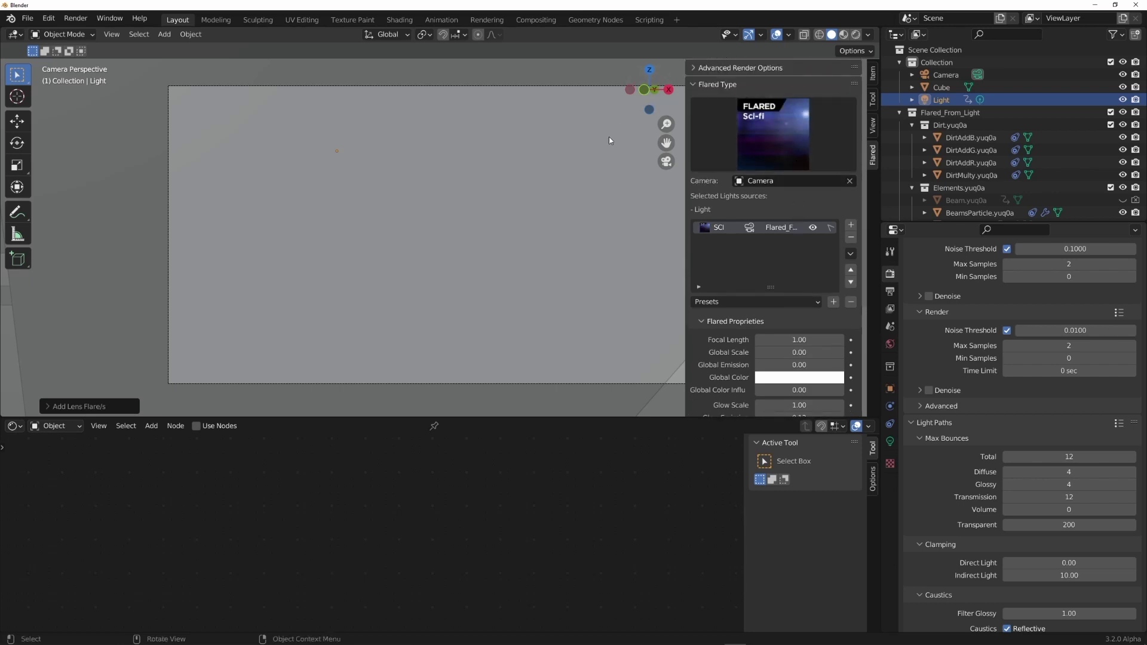
pyautogui.keyDown('shift'); pyautogui.moveTo(583, 212); pyautogui.dragTo(508, 212, button='middle'); pyautogui.keyUp('shift')
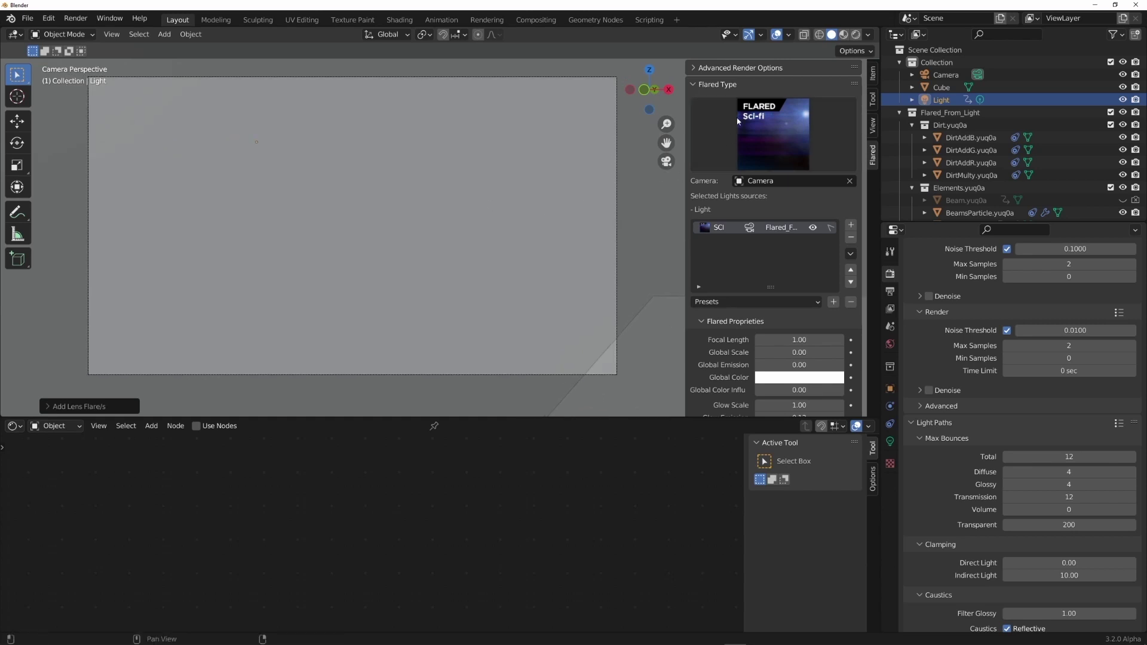
pyautogui.click(856, 35)
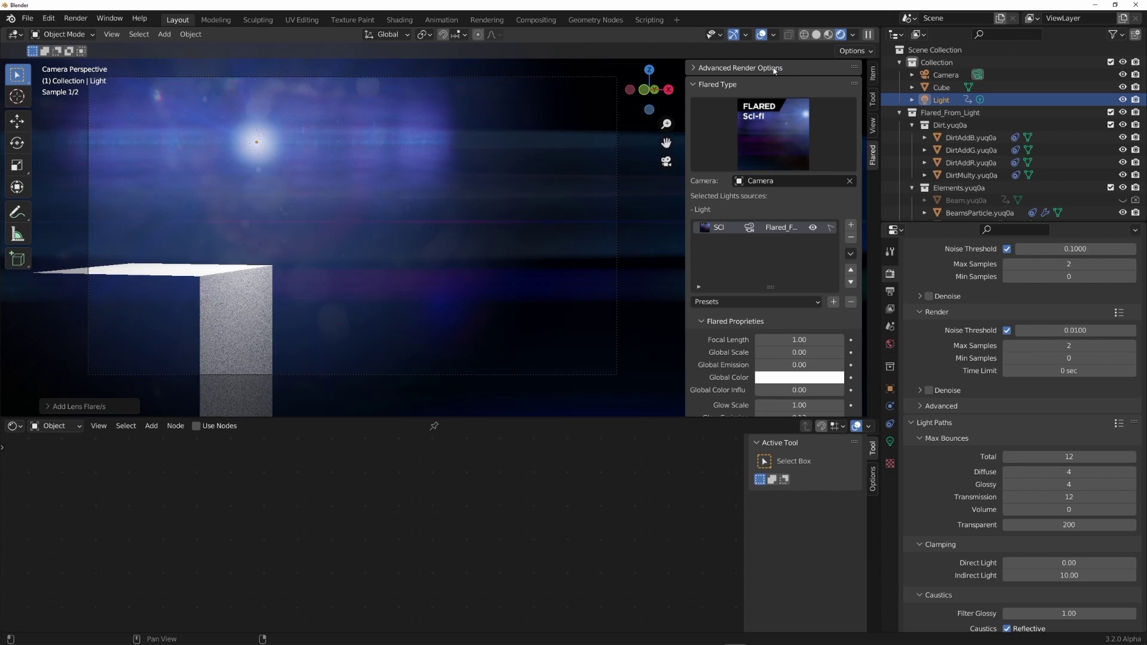
# Force Eevee on a new layer for the flare through Advanced Render Options, with Add Composite Nodes enabled
pyautogui.click(700, 70)
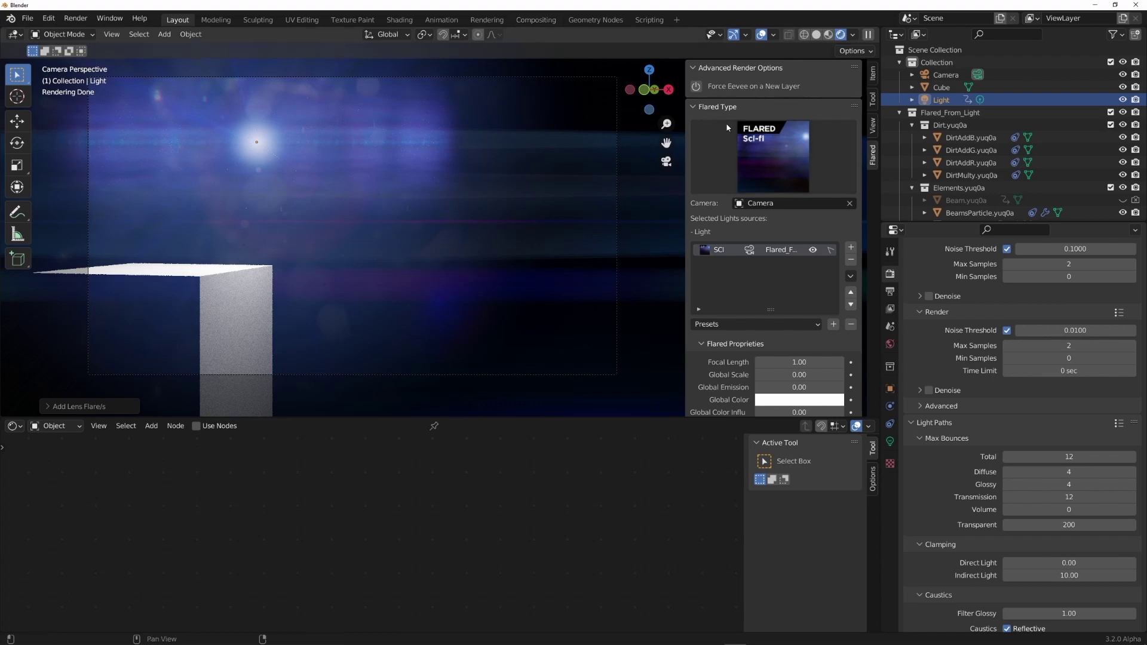
pyautogui.click(697, 86)
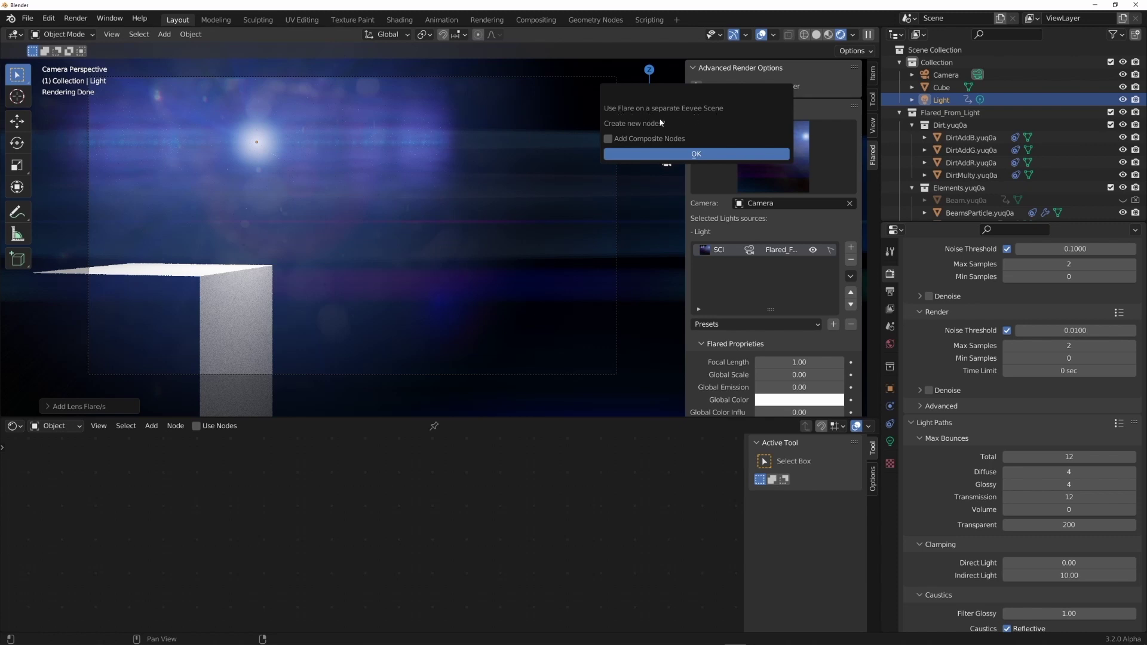
pyautogui.click(624, 142)
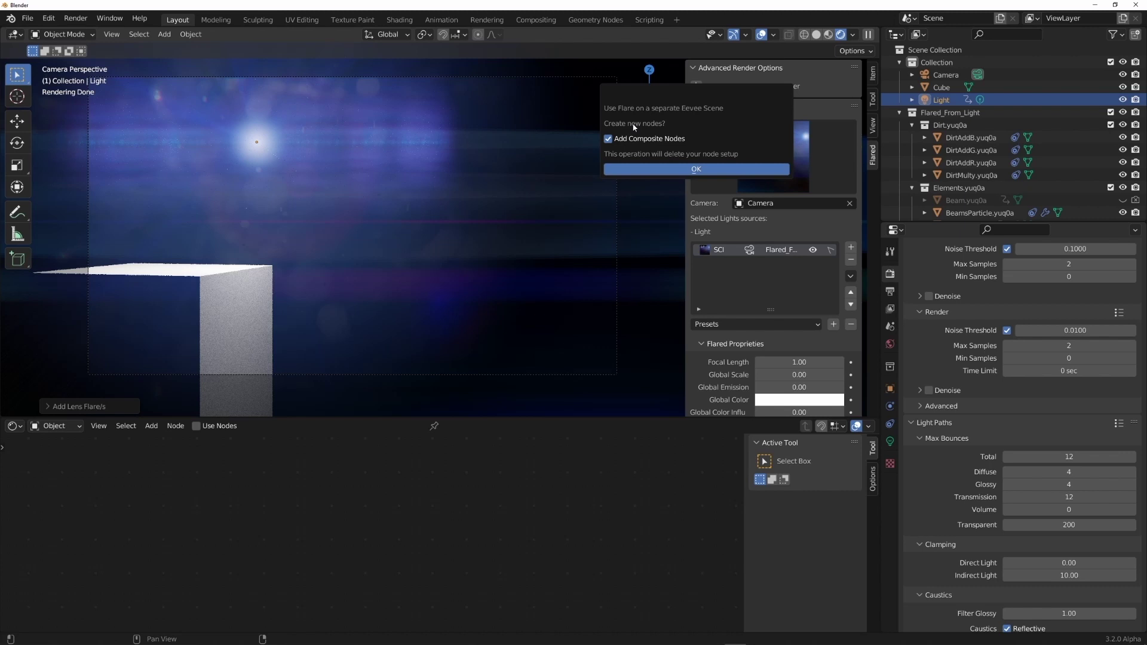
pyautogui.click(609, 141)
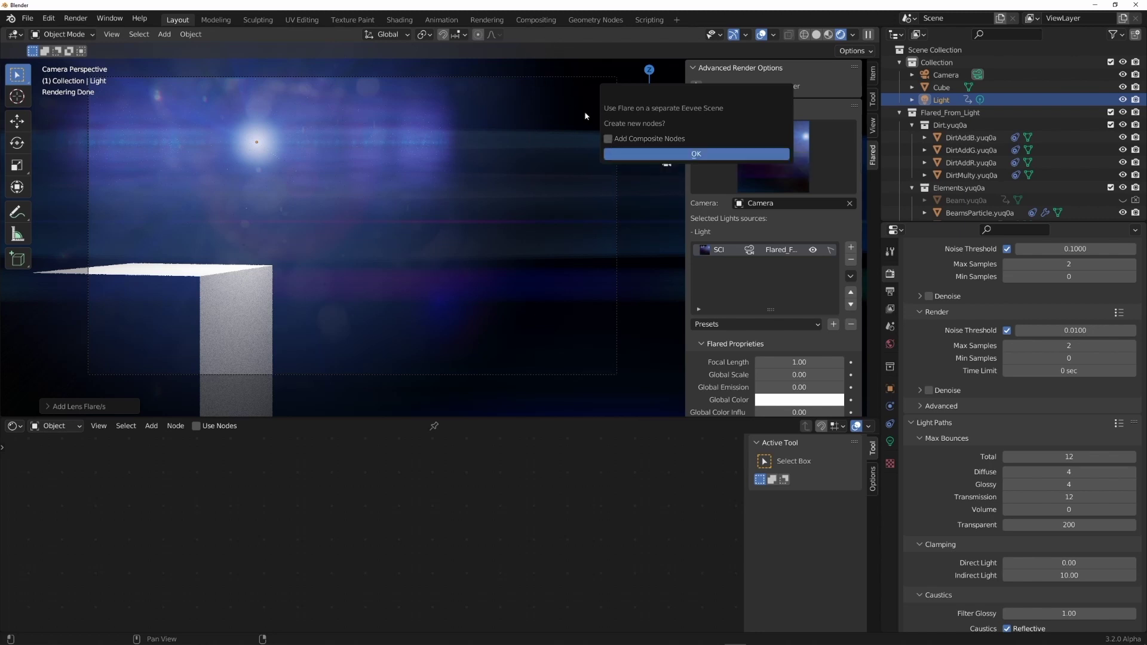
pyautogui.click(608, 139)
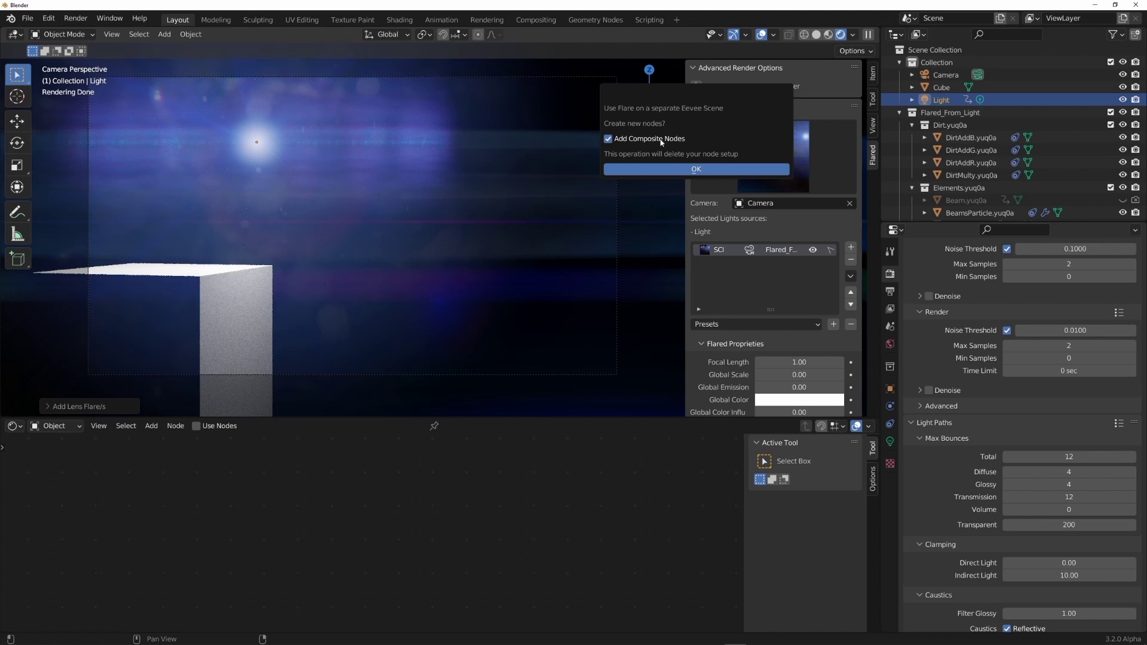
pyautogui.click(699, 170)
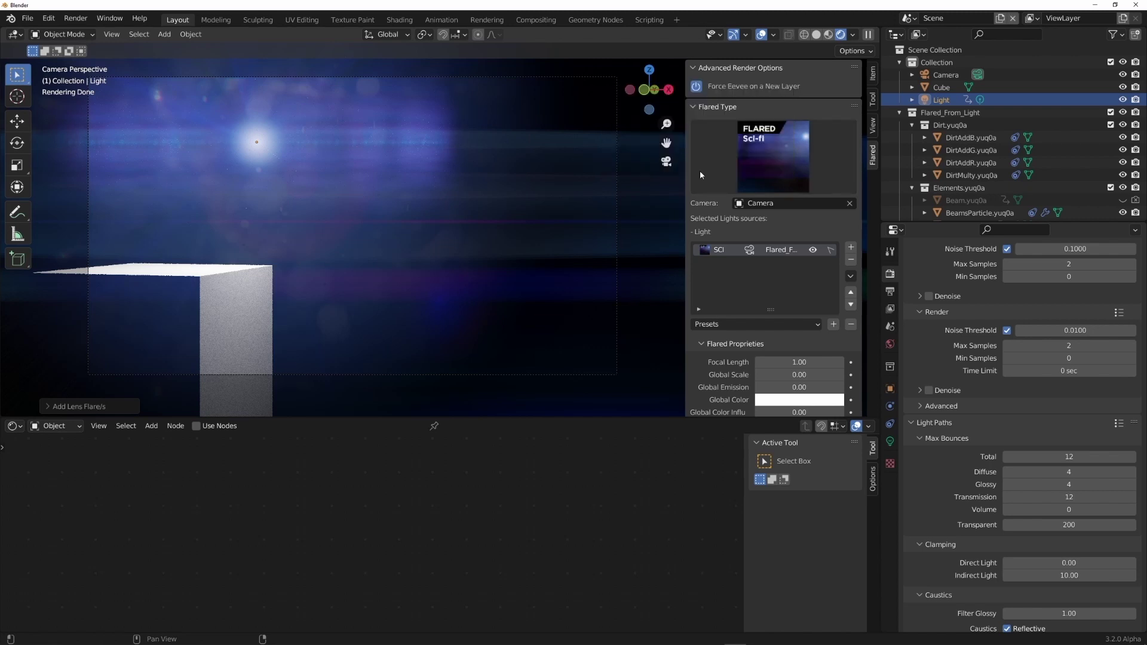
# Reframe the camera view slightly around the light and cube using walk navigation
pyautogui.press('q')
pyautogui.click(417, 199)
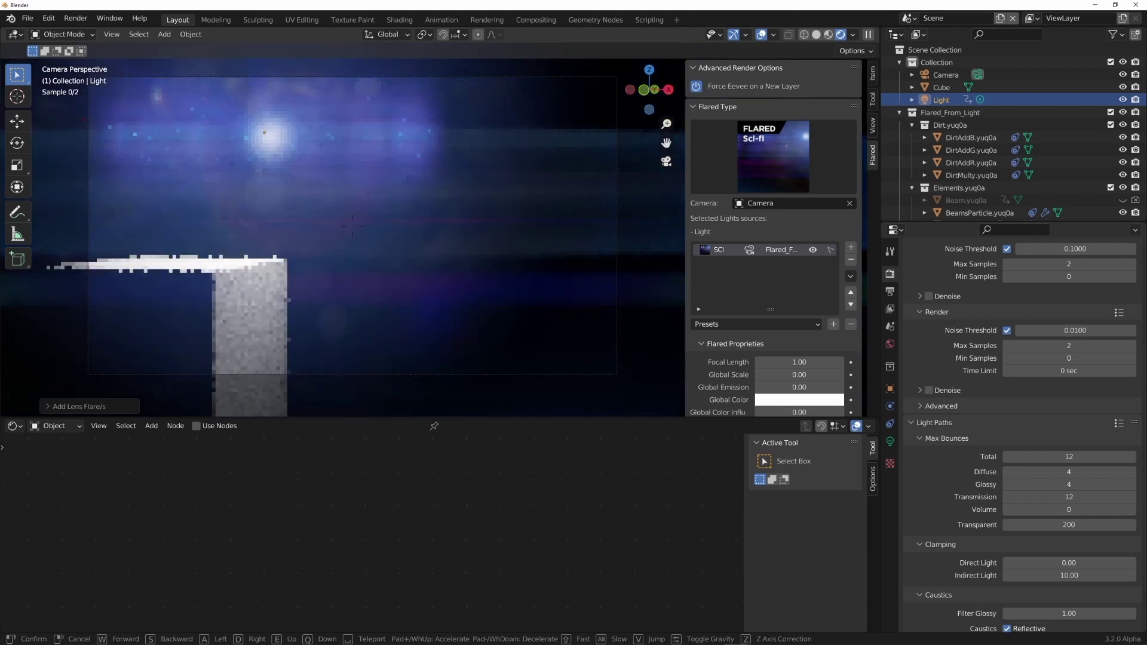
pyautogui.click(441, 234)
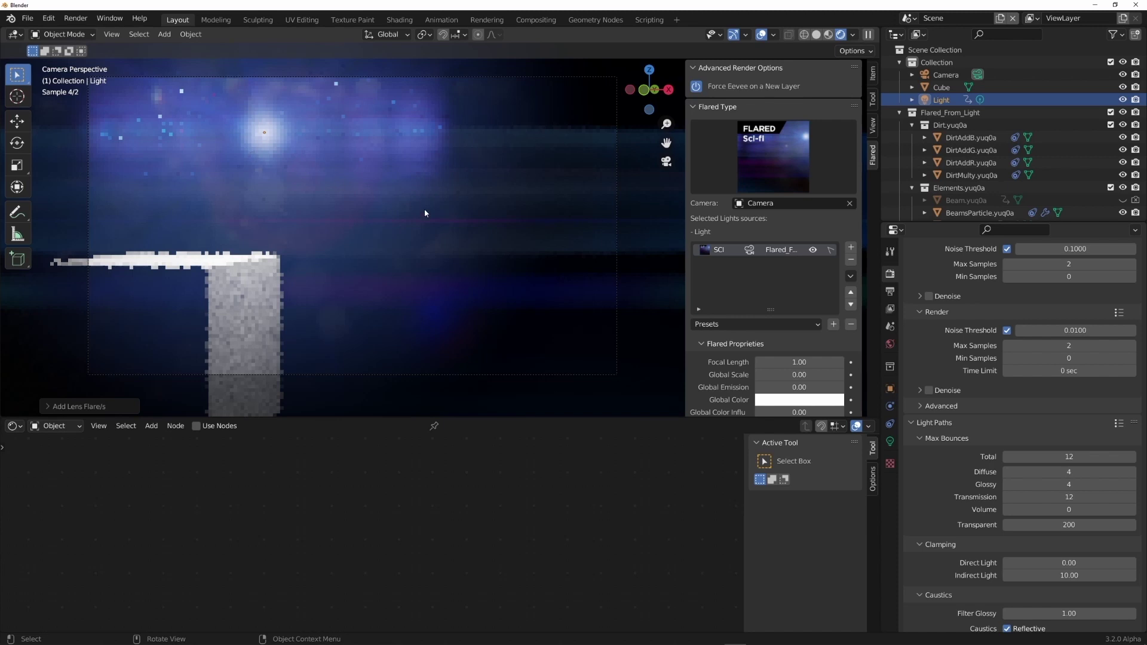
# Set the flare's Global Color to light orange and its Global Color Influence to 0.48
pyautogui.scroll(-2, 715, 307)
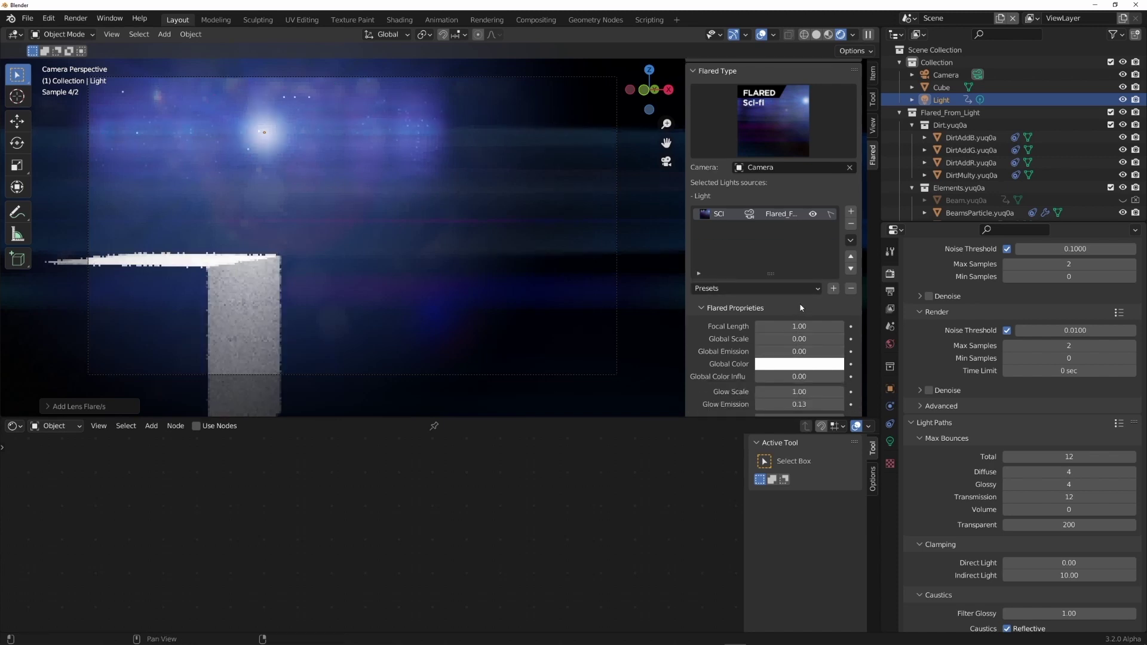
pyautogui.moveTo(801, 326); pyautogui.dragTo(827, 326)
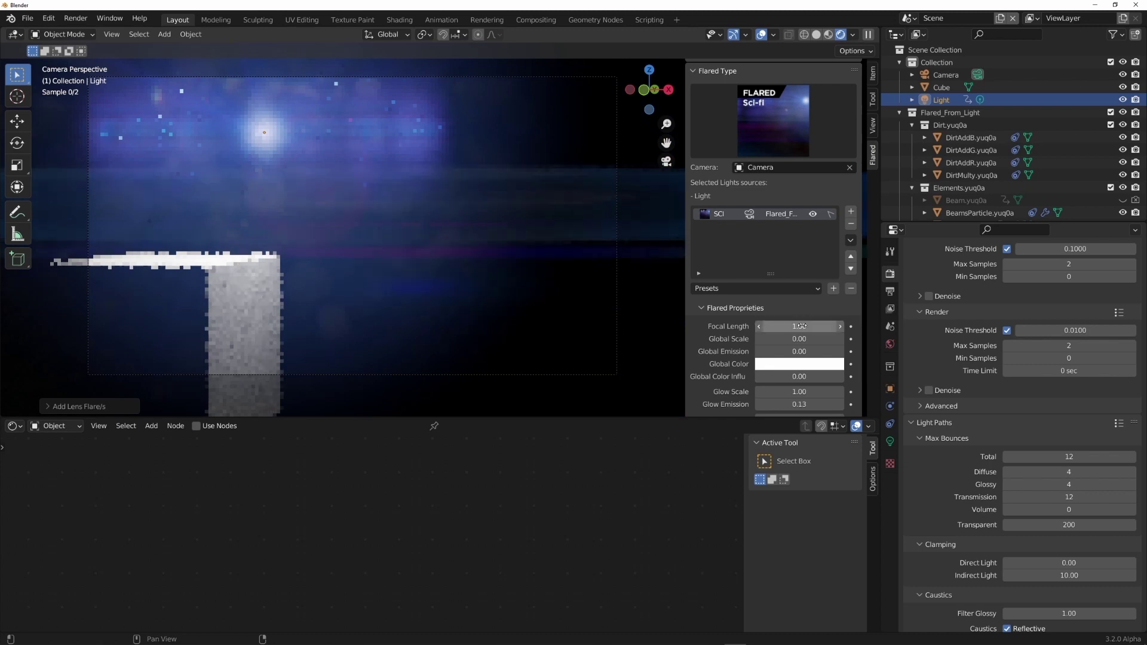
pyautogui.click(805, 365)
pyautogui.click(794, 251)
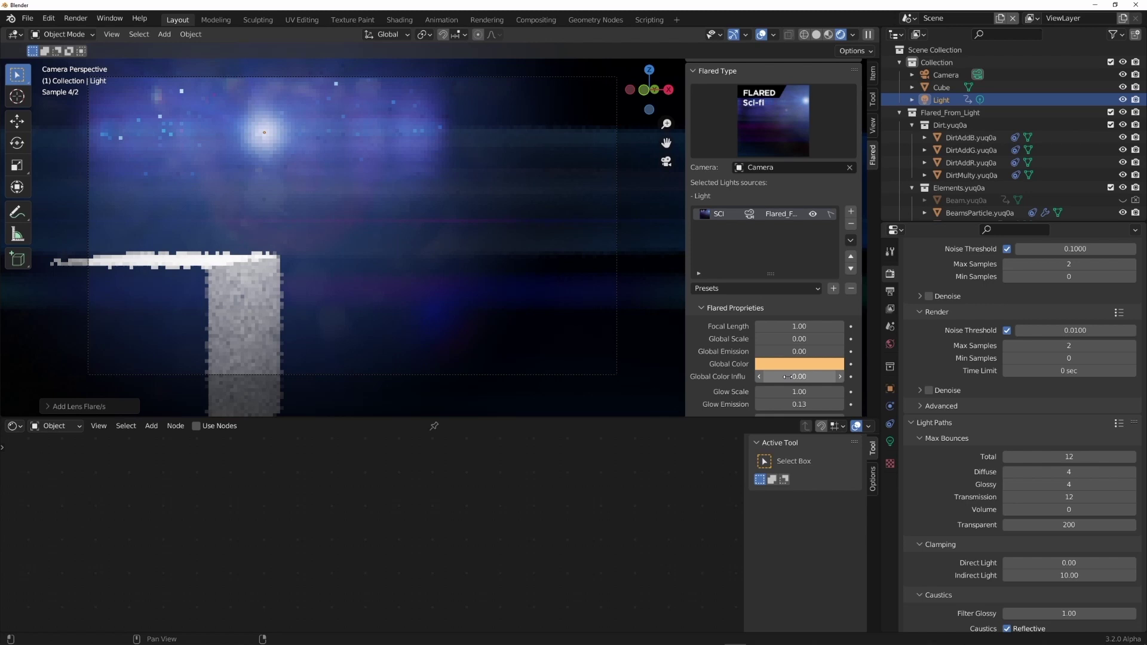
pyautogui.moveTo(789, 377)
pyautogui.mouseDown()
pyautogui.moveTo(808, 376)
pyautogui.moveTo(798, 376)
pyautogui.mouseUp()
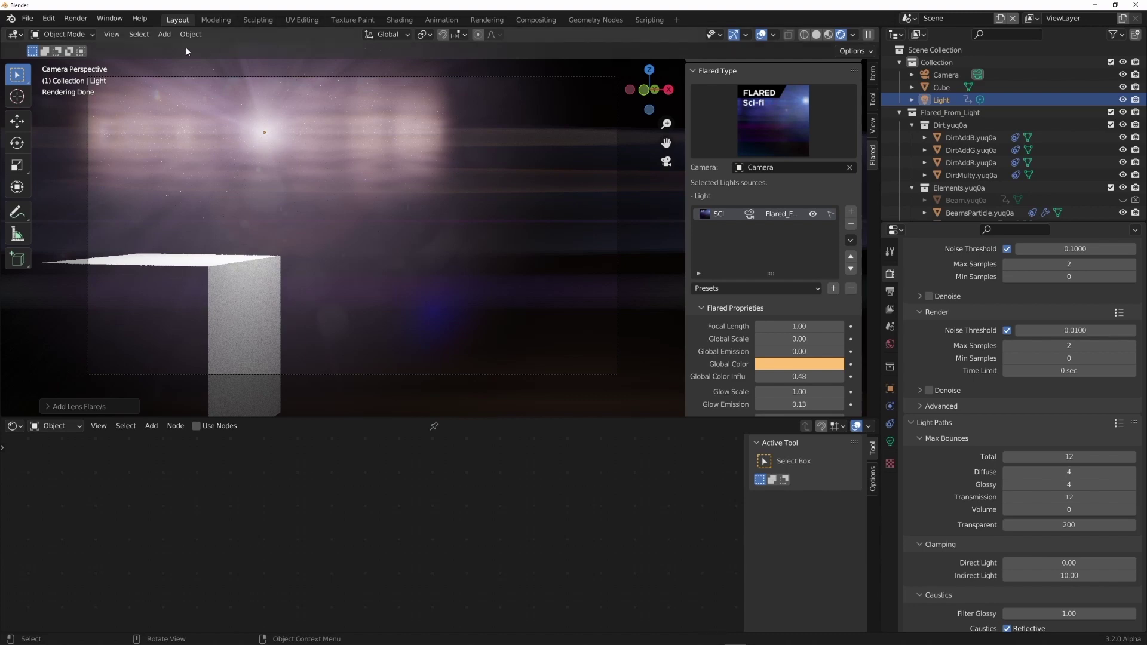
# Render the current frame and move the render window clear of the workspace controls
pyautogui.click(75, 18)
pyautogui.click(100, 32)
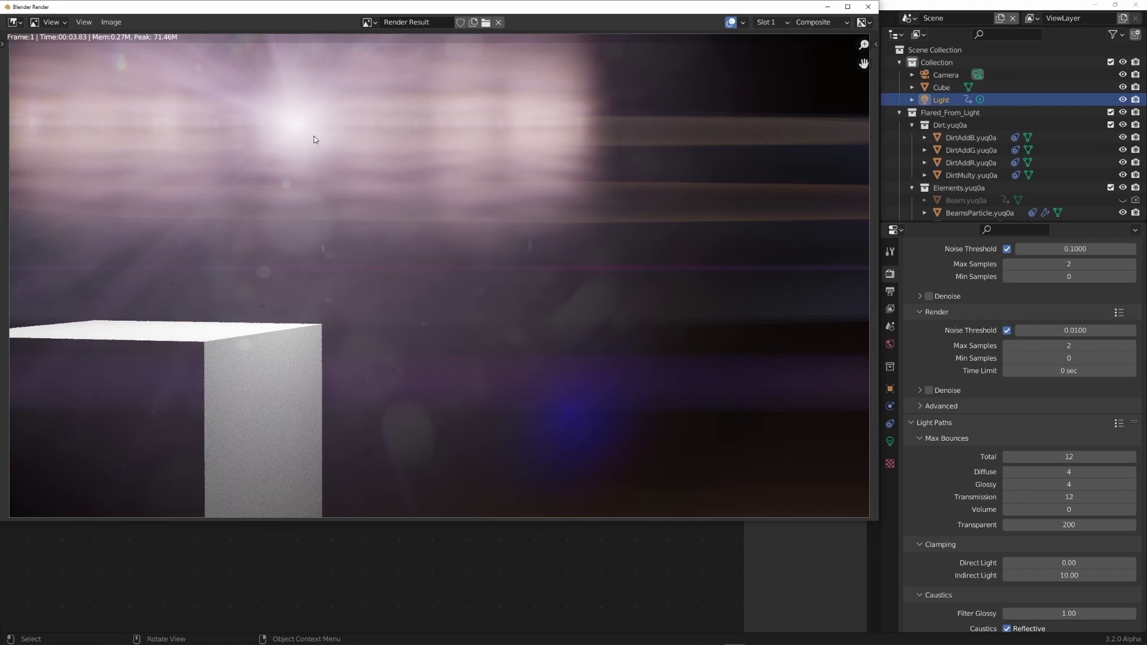
pyautogui.moveTo(435, 13); pyautogui.dragTo(468, 113)
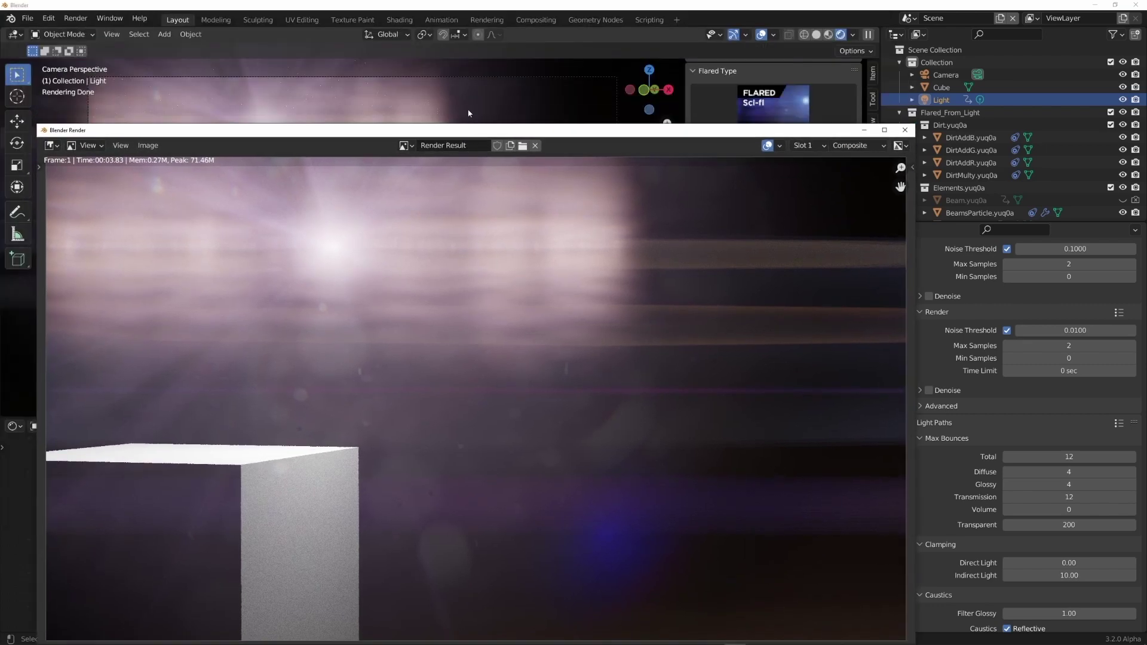
# Open the Compositing workspace and examine how the Flared Layer and scene Render Layers nodes combine through the Add node
pyautogui.click(535, 20)
pyautogui.scroll(-5, 435, 186)
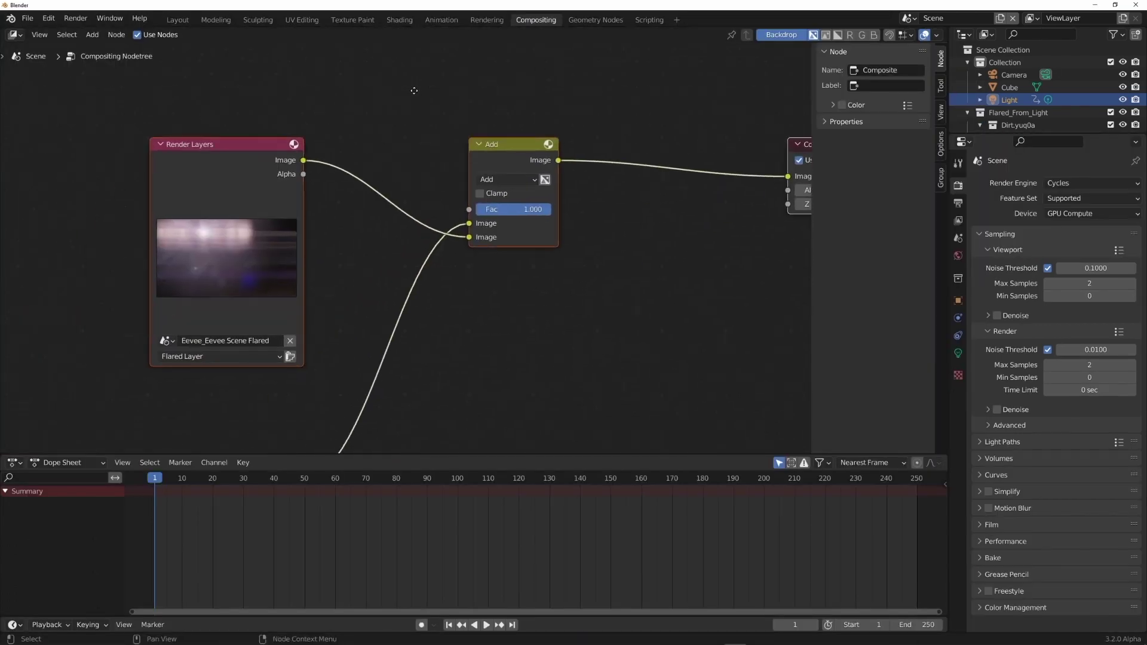
pyautogui.scroll(-5, 385, 239)
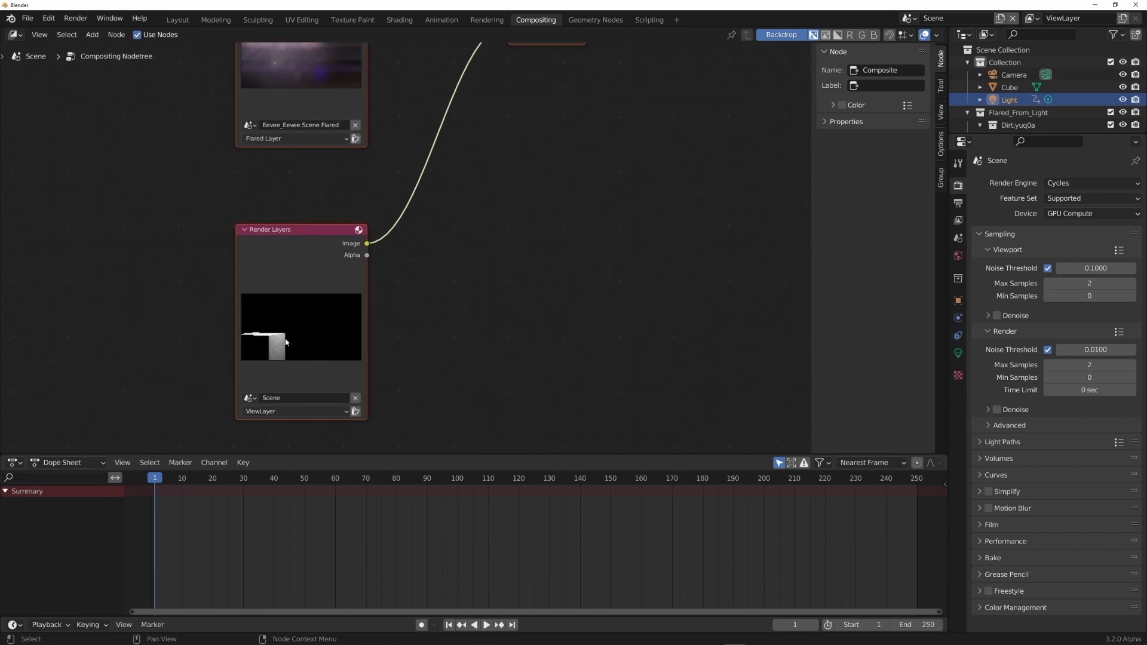
pyautogui.scroll(5, 313, 338)
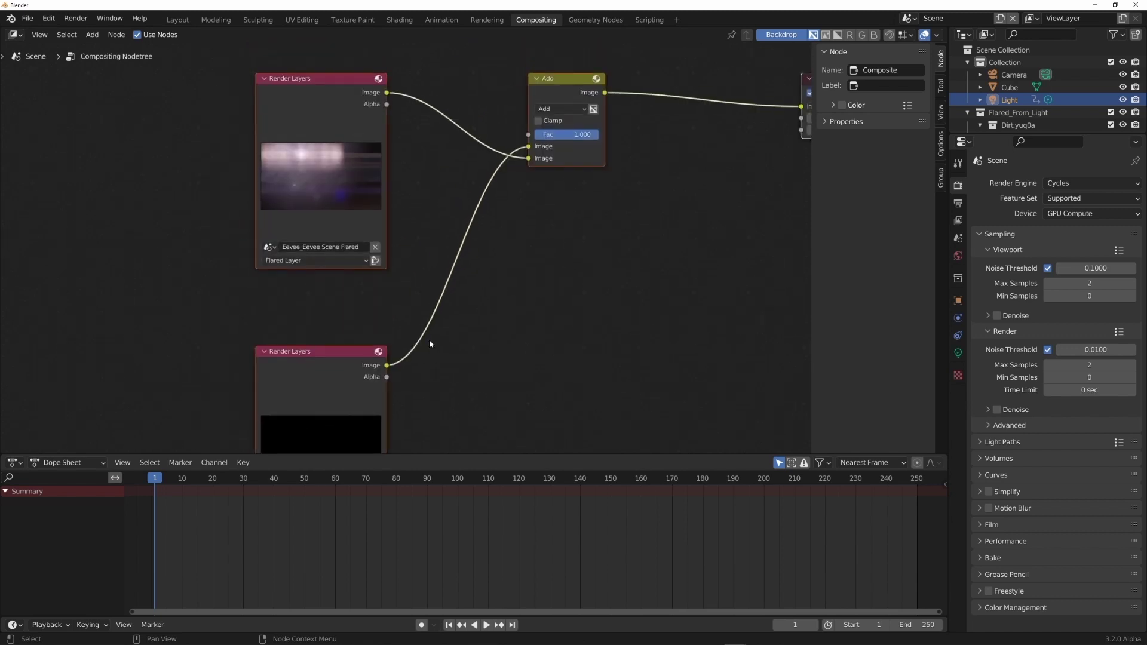
pyautogui.moveTo(468, 243); pyautogui.dragTo(293, 264, button='middle')
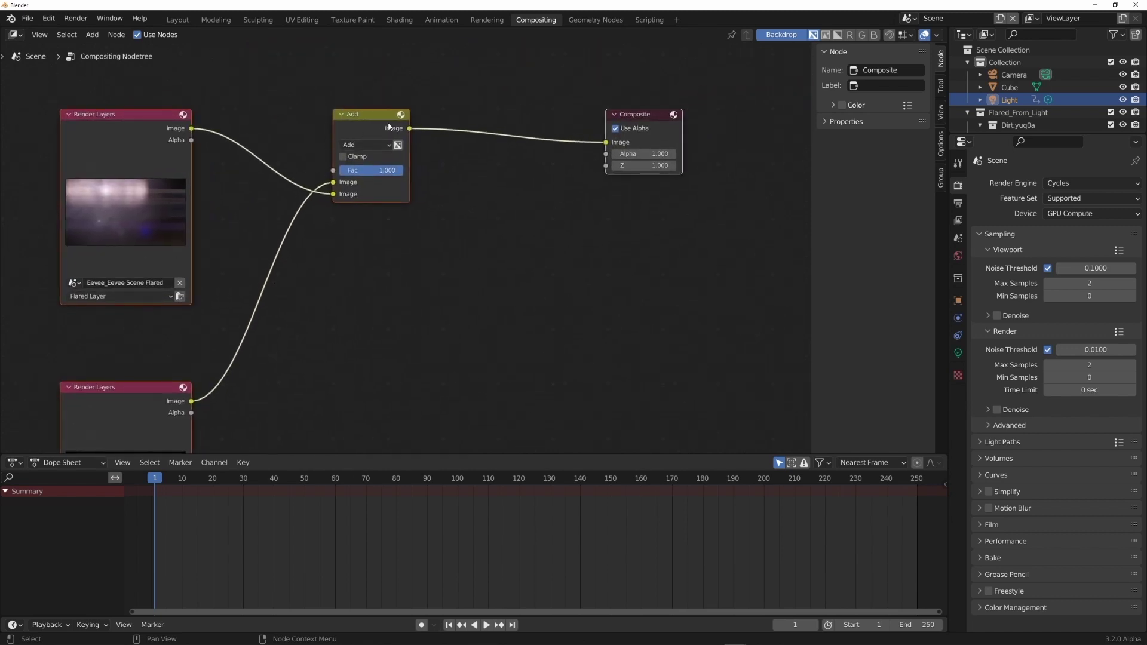
pyautogui.scroll(-5, 221, 332)
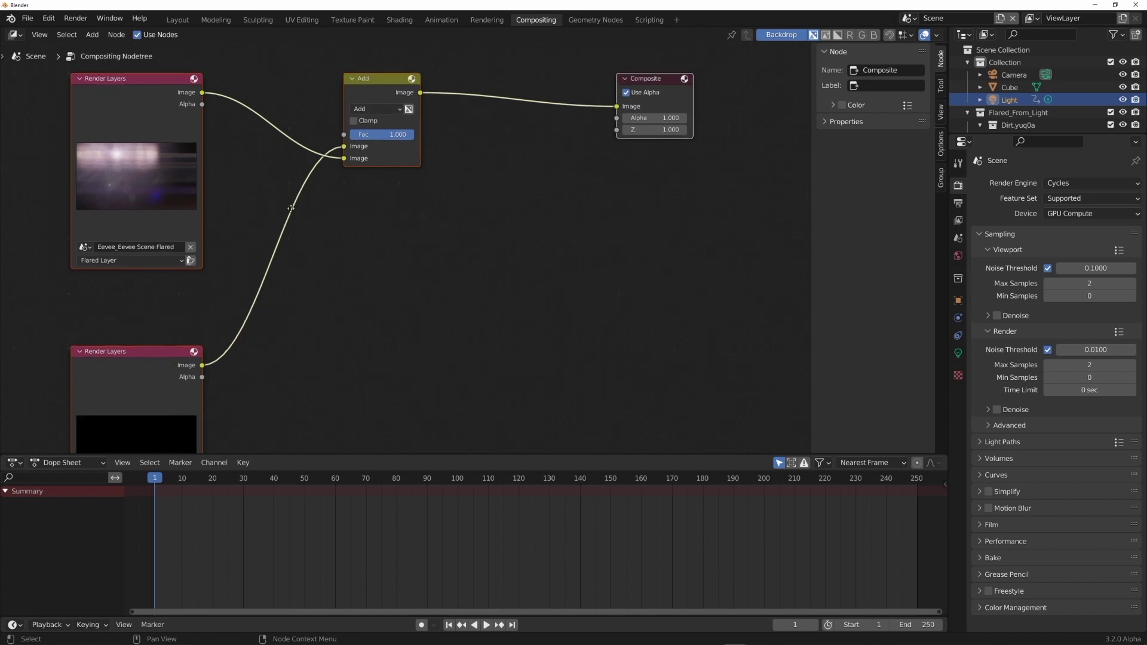
# Return to the Layout workspace, bring back the render result window to view the flare, and send it behind the main window
pyautogui.click(177, 19)
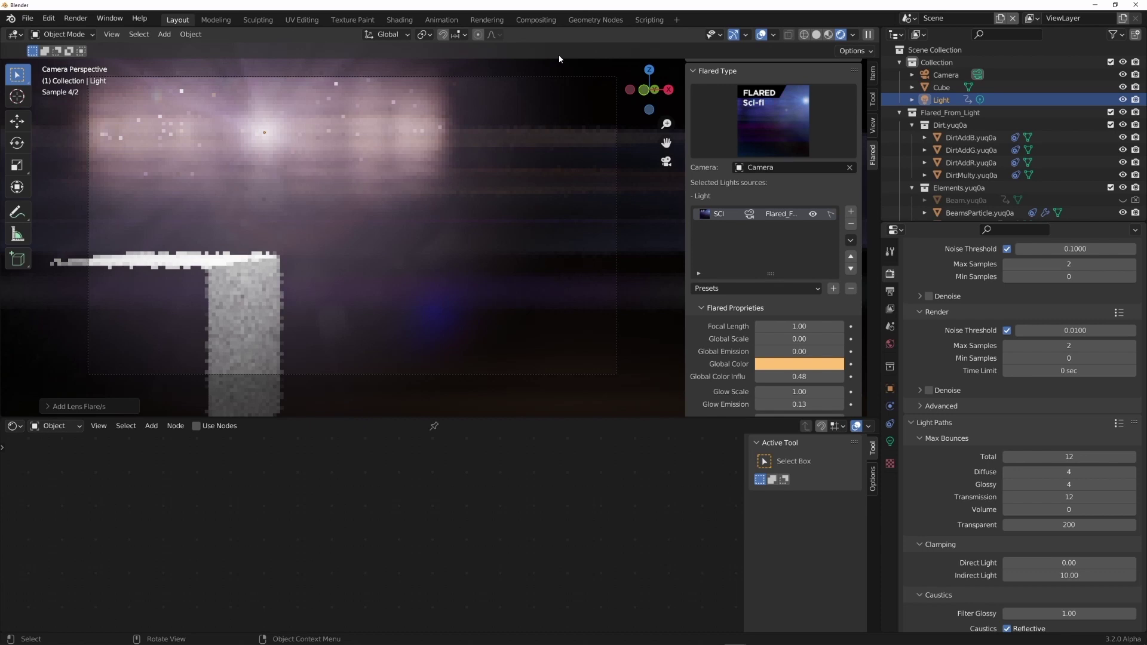
pyautogui.moveTo(299, 637)
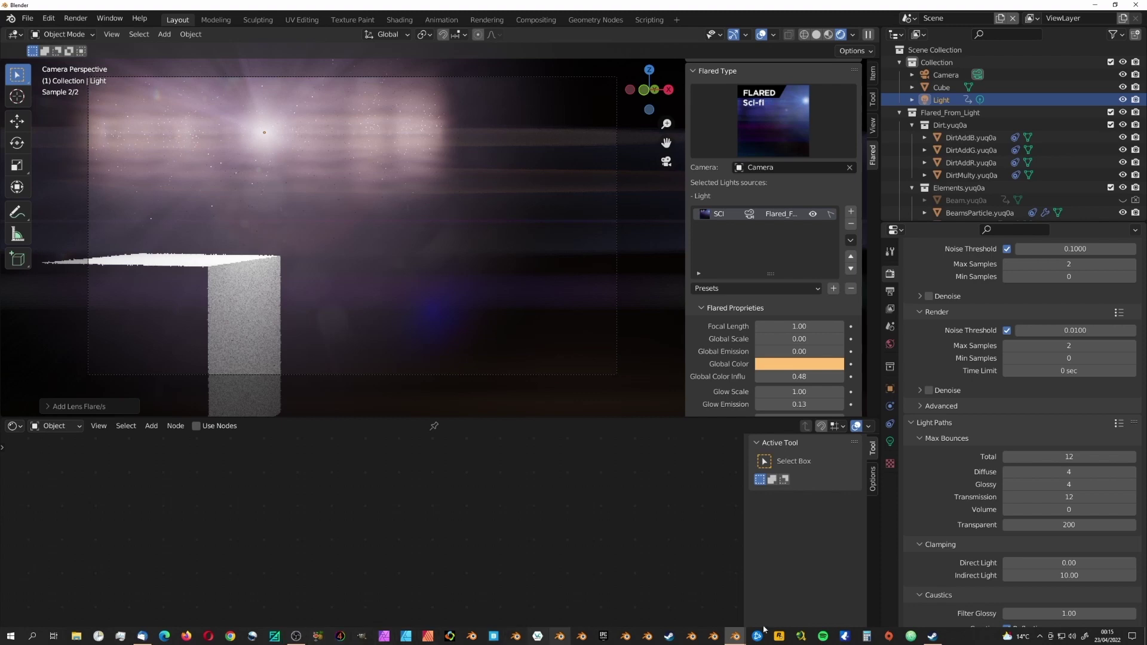
pyautogui.moveTo(731, 639)
pyautogui.click(783, 595)
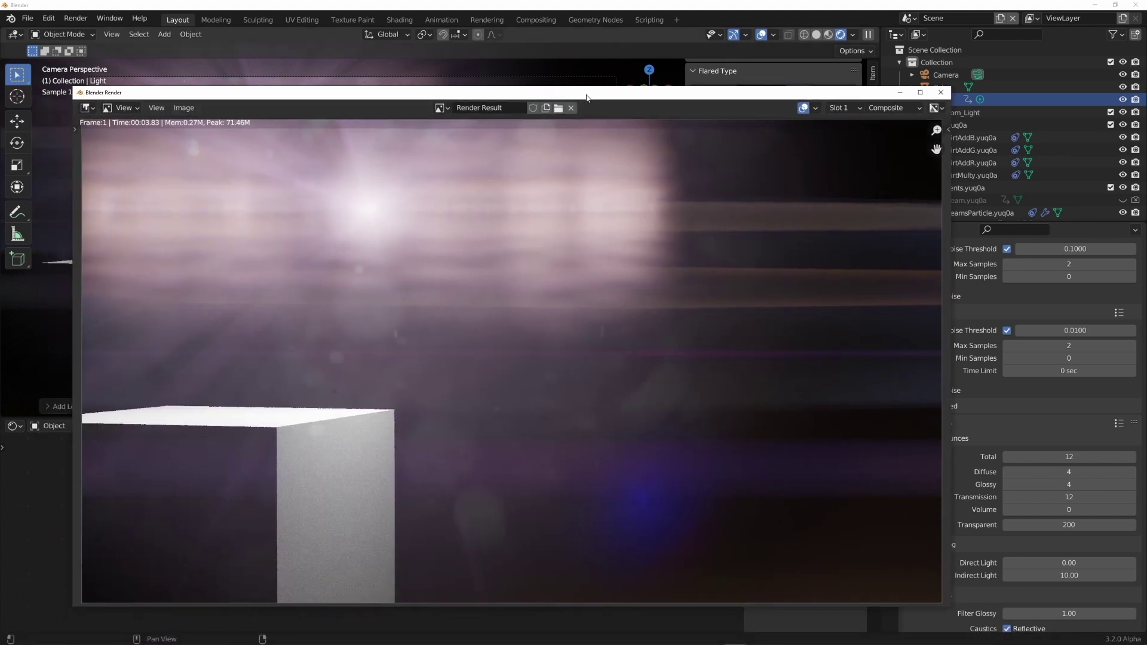
pyautogui.moveTo(587, 97); pyautogui.dragTo(658, 126)
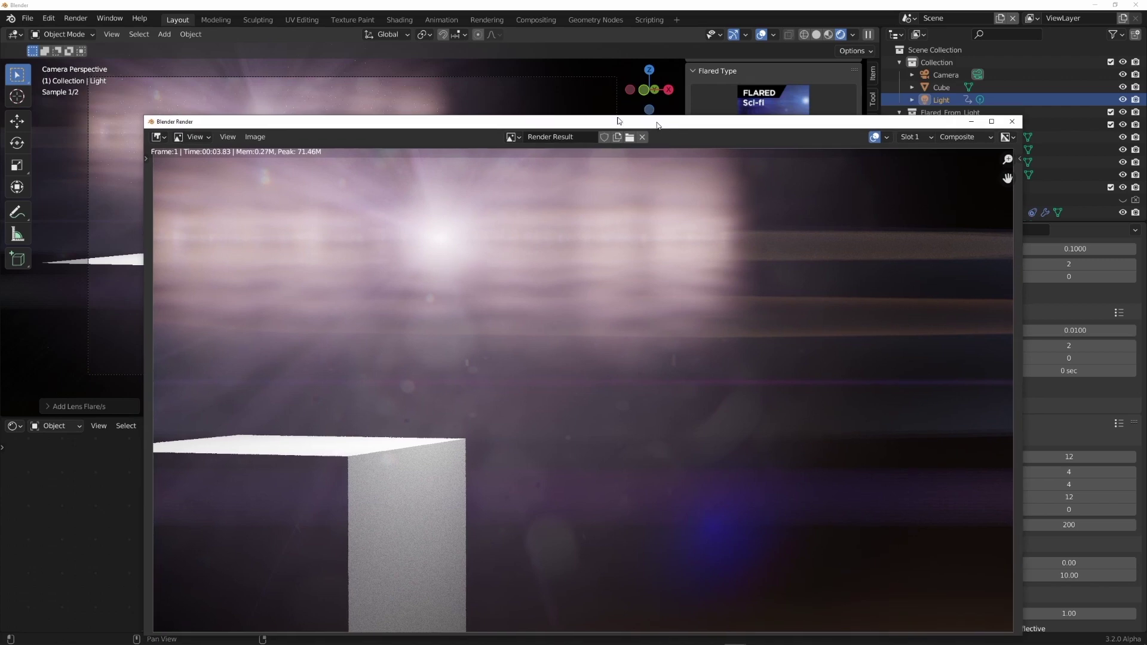
pyautogui.click(414, 105)
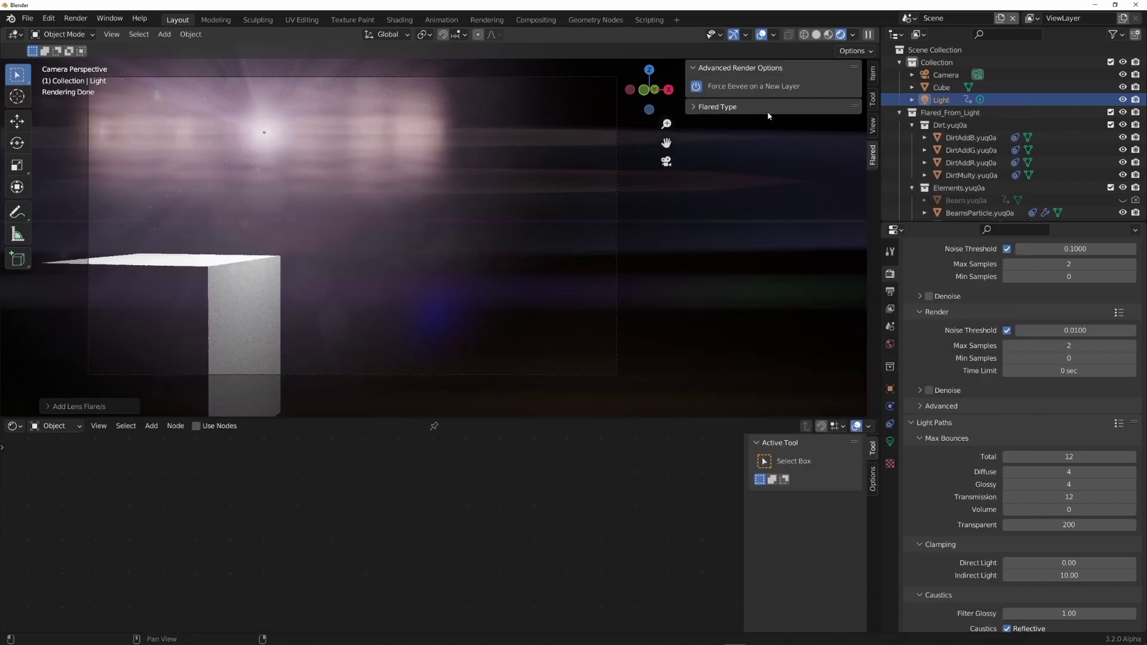
# Expand the Flared Type settings for the selected light
pyautogui.click(722, 107)
pyautogui.click(764, 157)
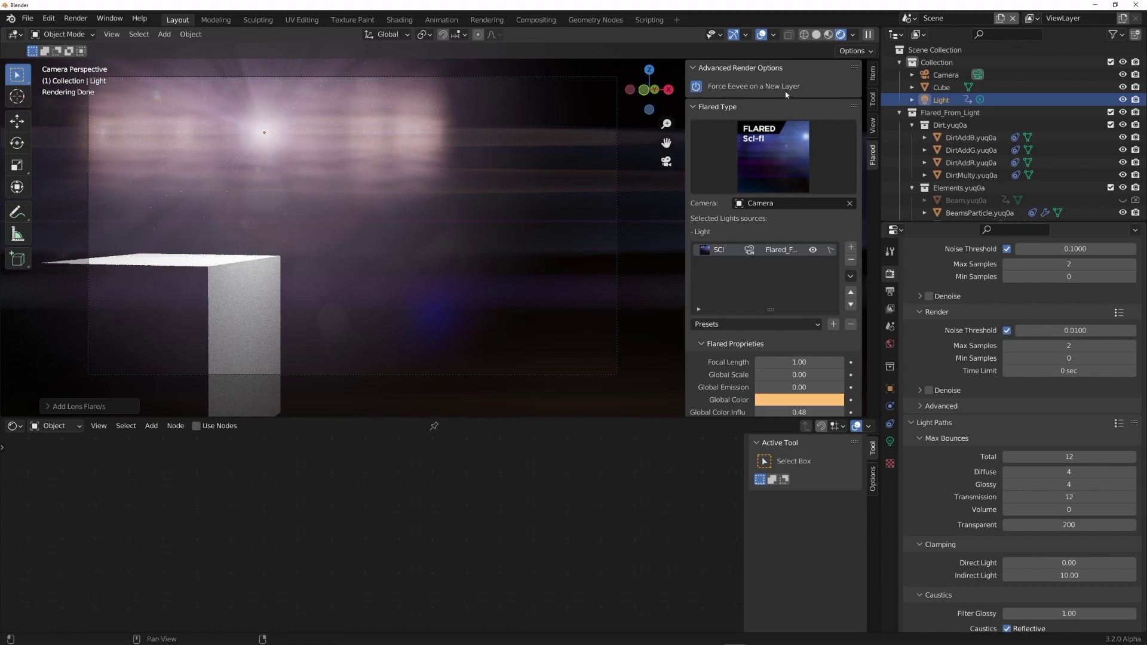
pyautogui.click(697, 86)
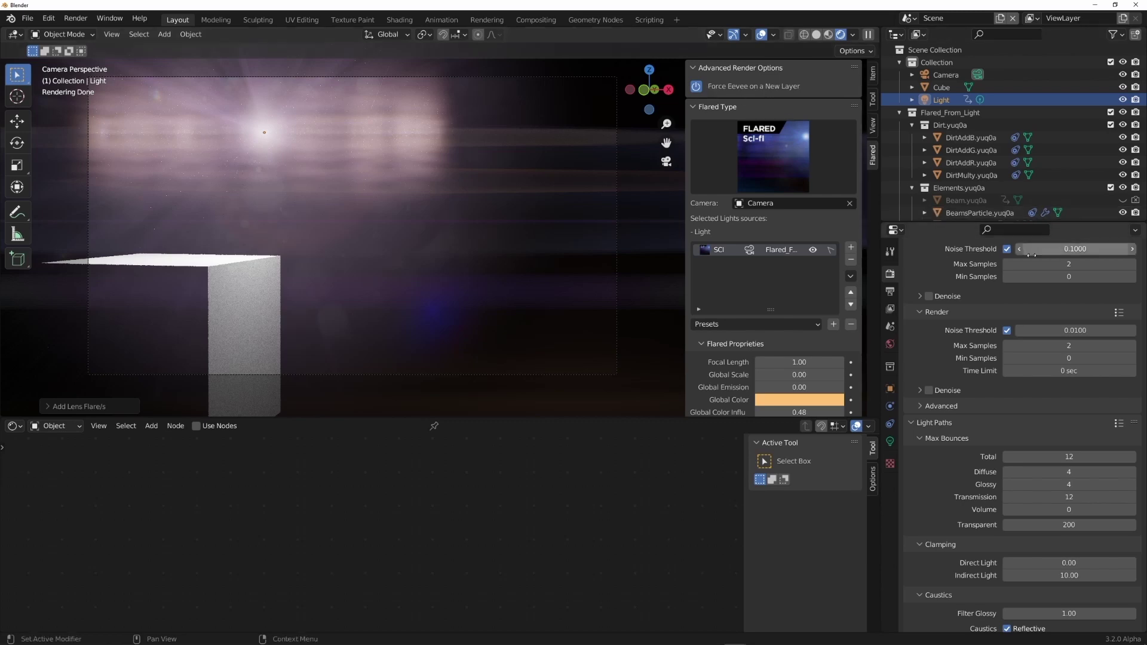
# Change the scene's render engine from Cycles to Eevee
pyautogui.click(891, 292)
pyautogui.click(890, 273)
pyautogui.scroll(3, 1016, 287)
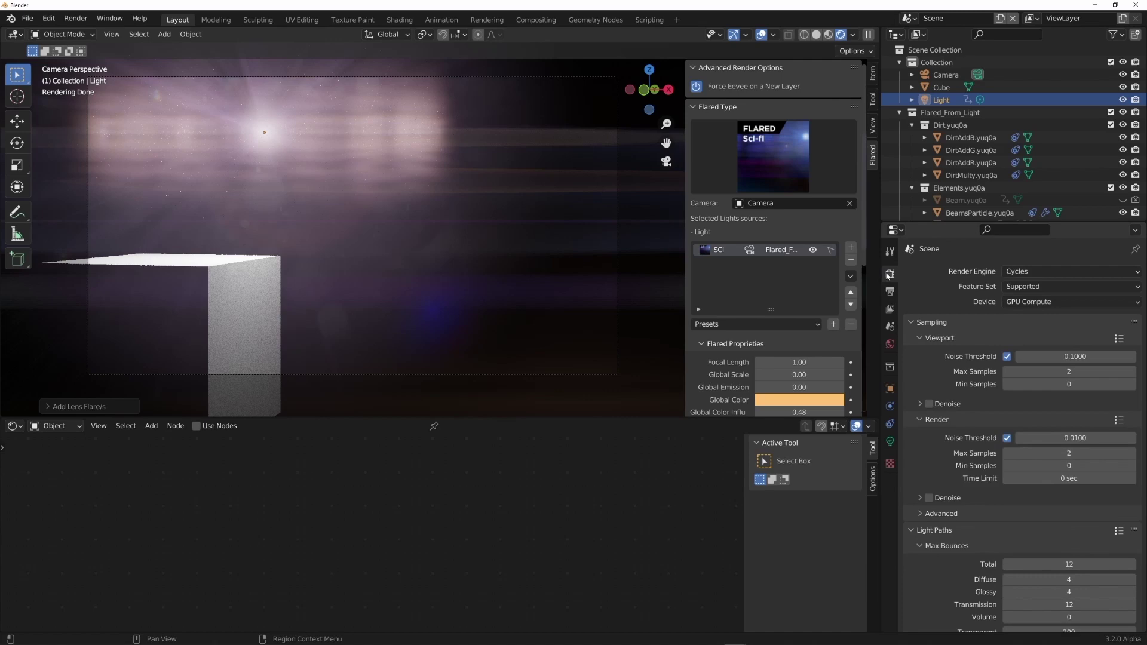
pyautogui.click(1030, 271)
pyautogui.click(1018, 286)
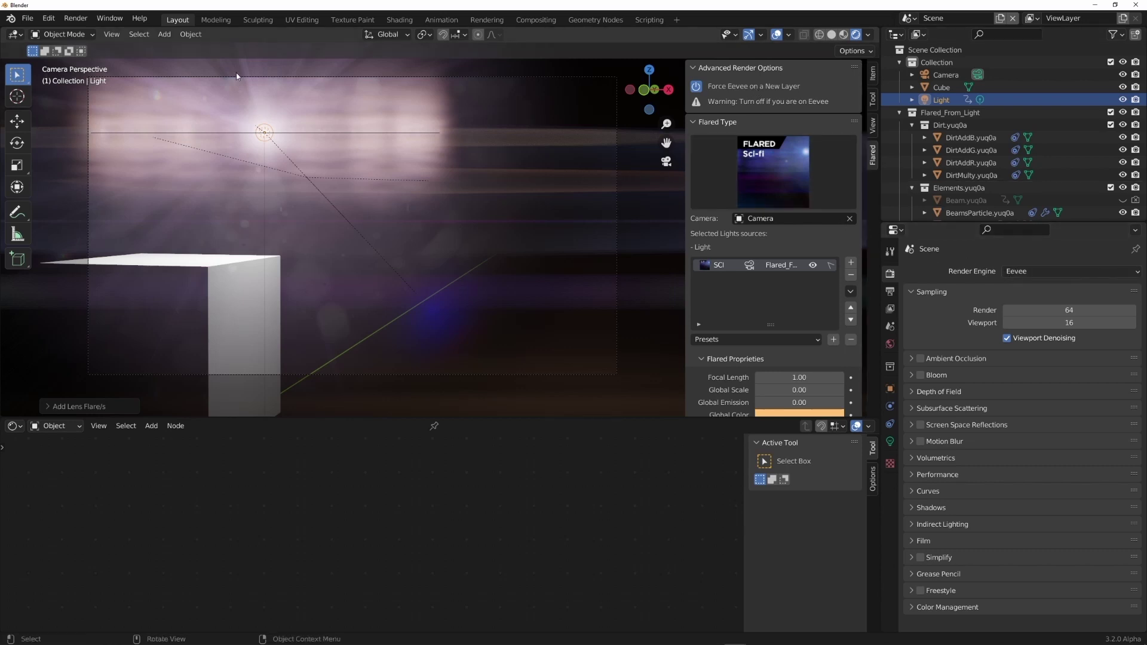
# Render the frame with Eevee, move the render window to compare it with the viewport, and return to the main window
pyautogui.click(76, 18)
pyautogui.click(131, 31)
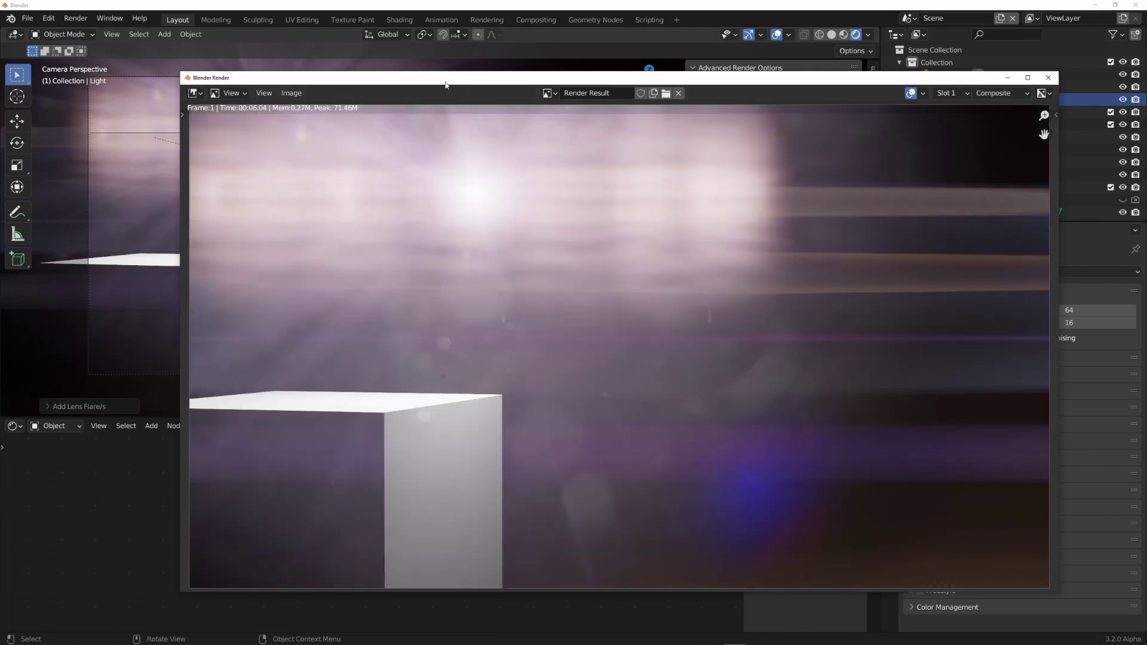
pyautogui.moveTo(445, 85); pyautogui.dragTo(305, 264)
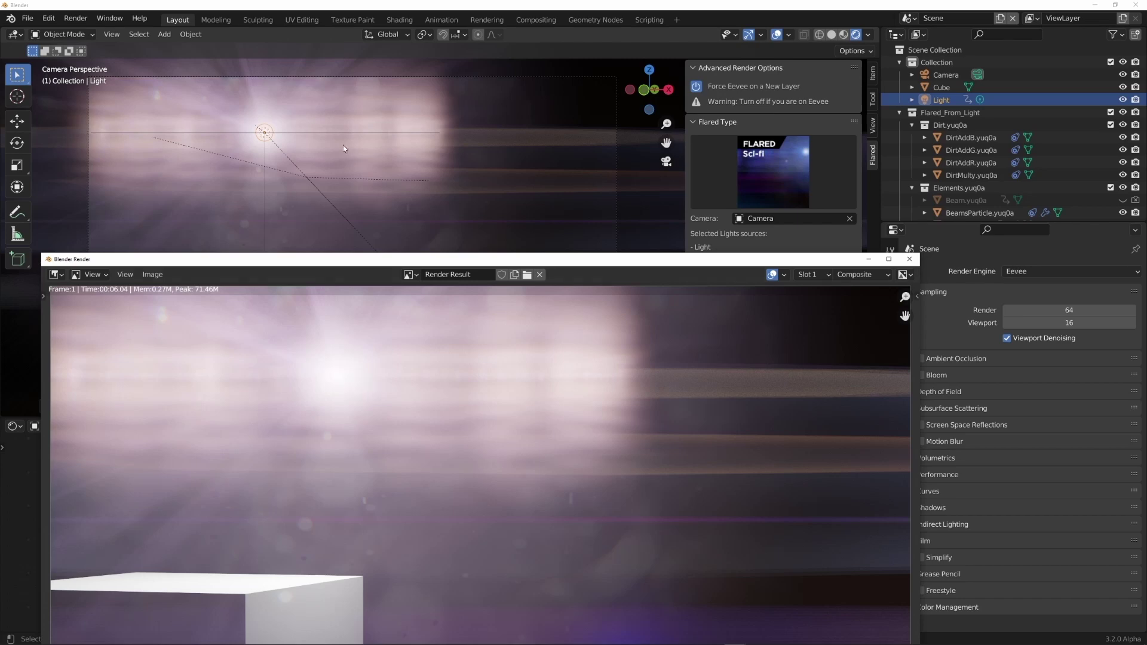
pyautogui.click(293, 190)
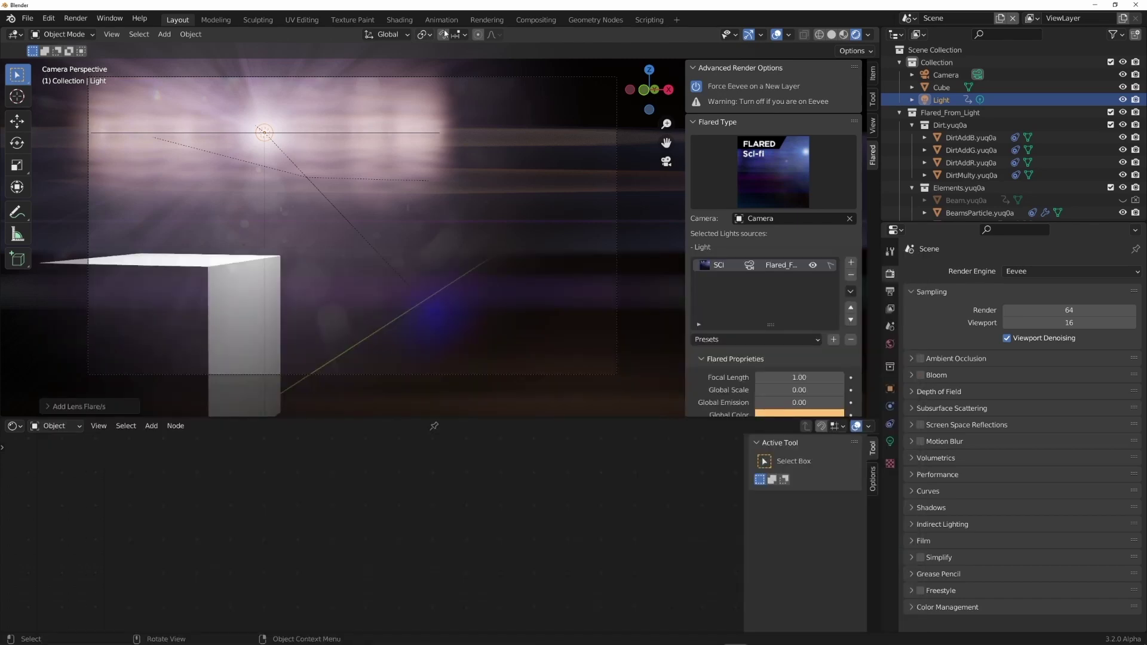
# Open the Compositing workspace, delete the newly added Viewer node, and compare the scene and Flared Layer render previews
pyautogui.click(536, 20)
pyautogui.keyDown('ctrl'); pyautogui.keyDown('shift'); pyautogui.click(156, 266); pyautogui.keyUp('shift'); pyautogui.keyUp('ctrl')
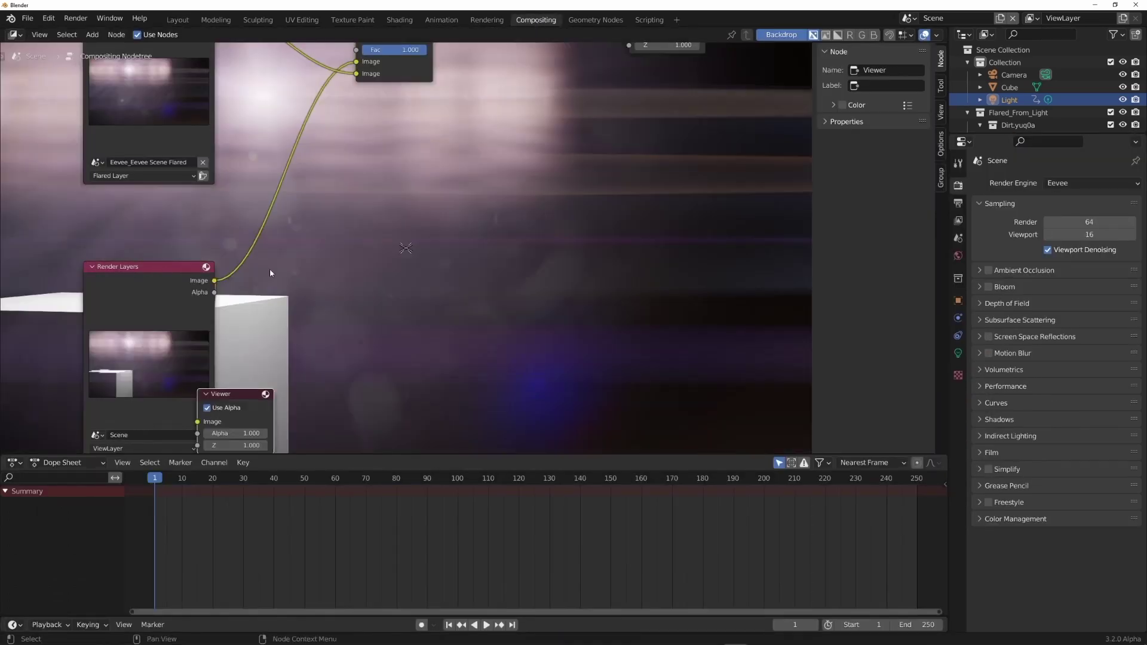
pyautogui.press('x')
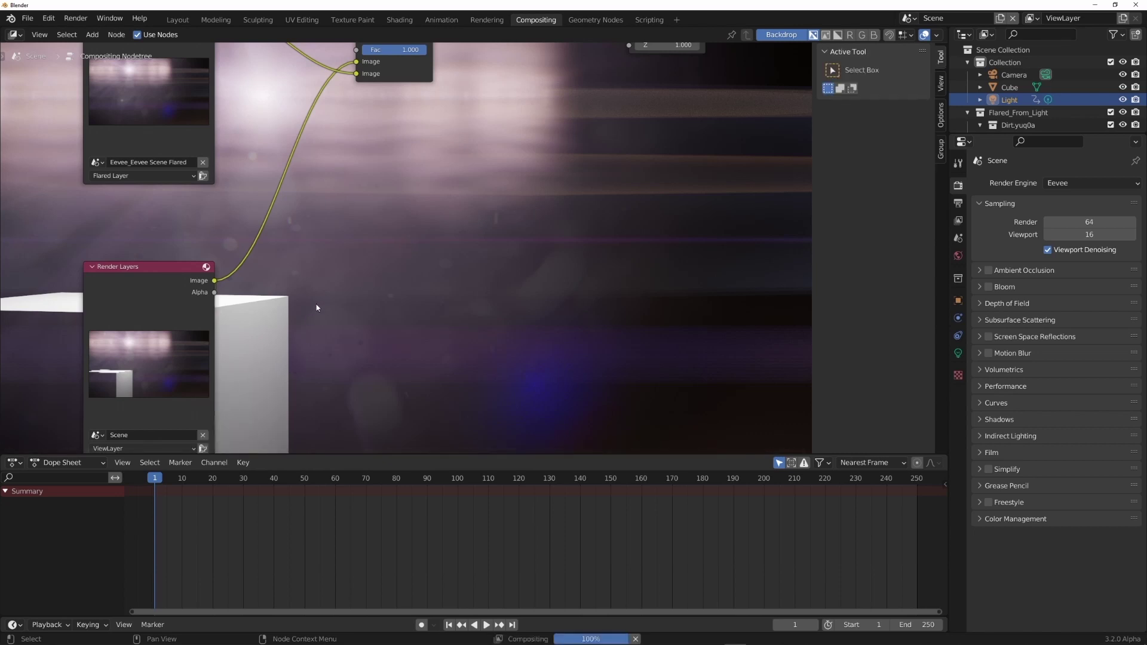
pyautogui.moveTo(343, 279); pyautogui.dragTo(549, 286, button='middle')
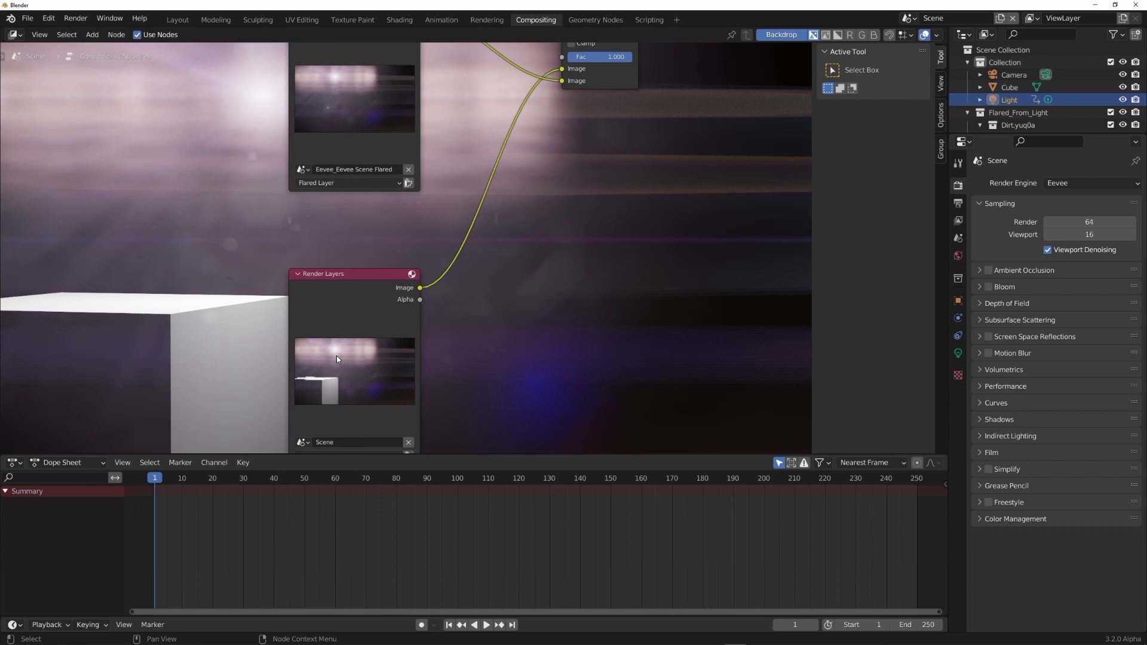
pyautogui.moveTo(521, 230); pyautogui.dragTo(516, 320, button='middle')
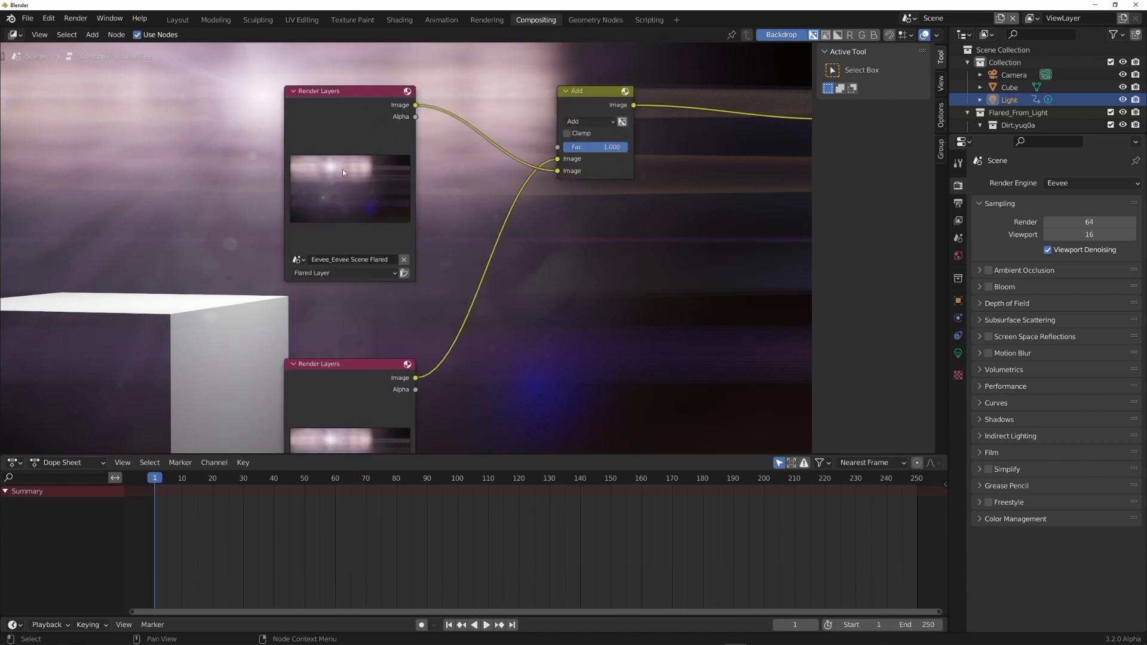
# Return to the Layout workspace and turn off Force Eevee on a New Layer, deleting the composite node setup with it
pyautogui.scroll(-3, 461, 237)
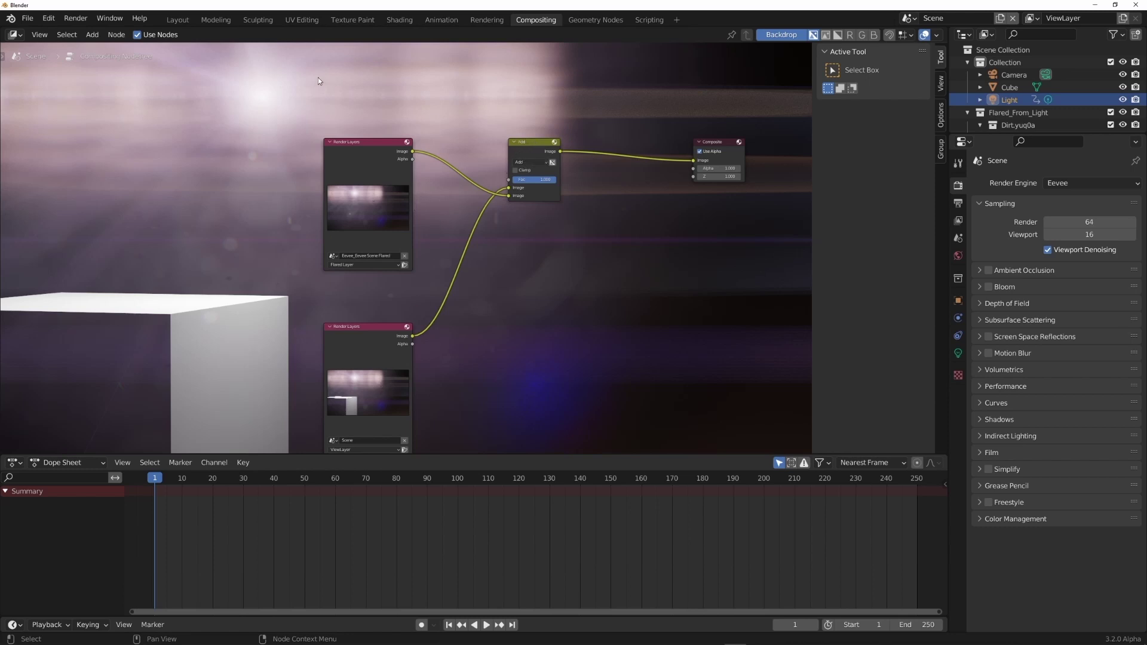
pyautogui.click(178, 19)
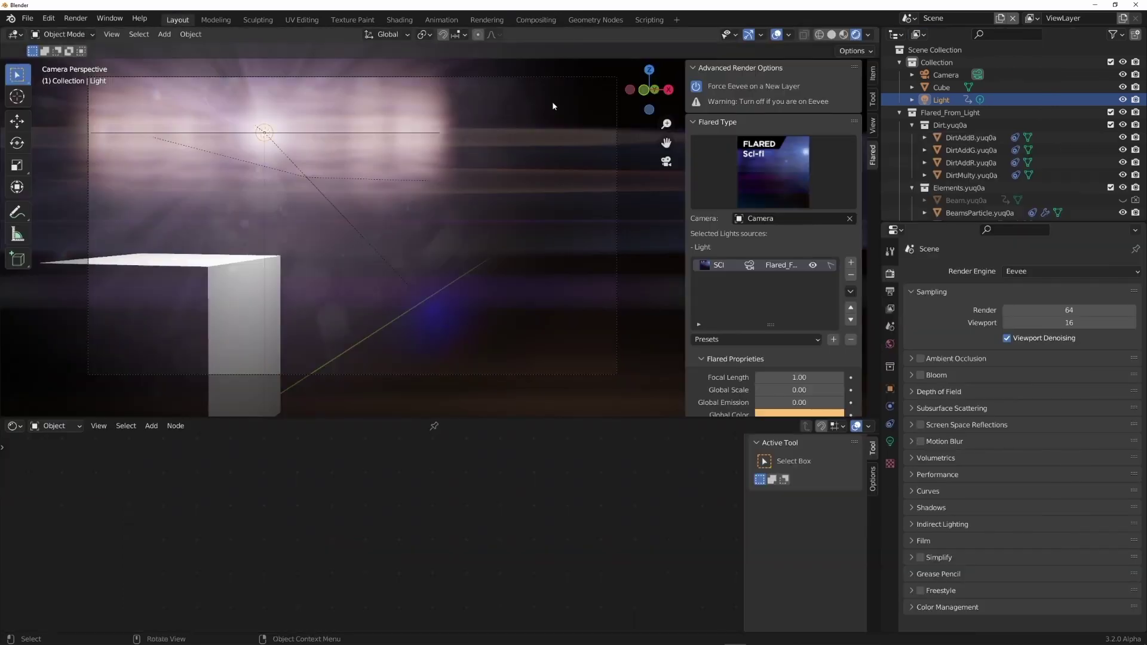
pyautogui.click(697, 87)
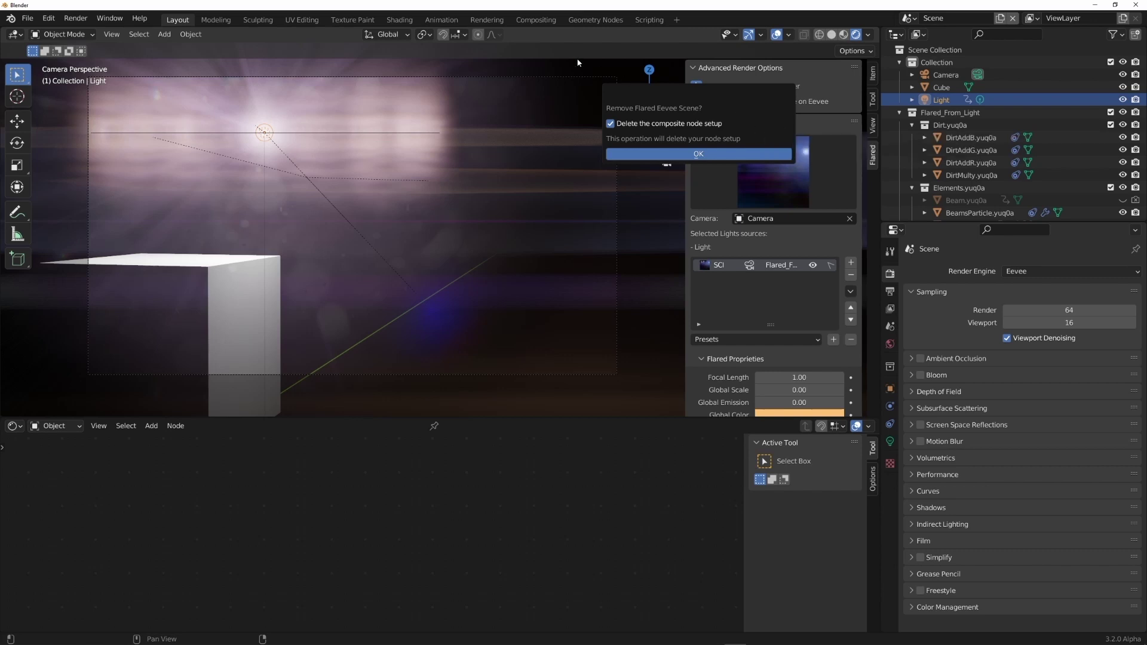
pyautogui.click(611, 125)
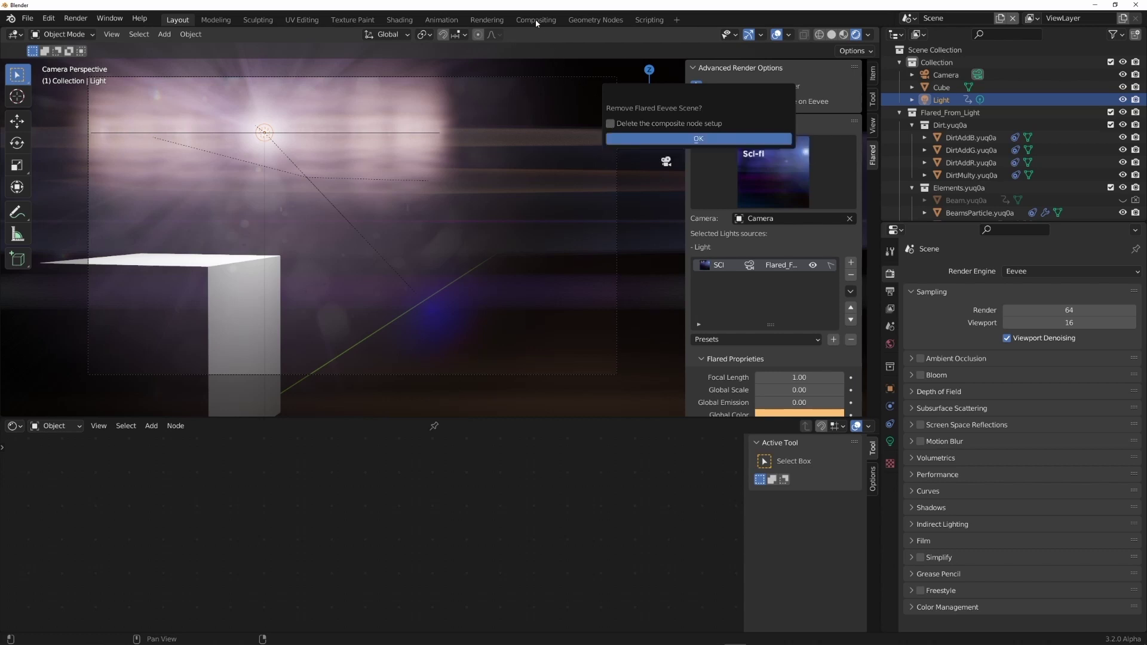
pyautogui.click(604, 125)
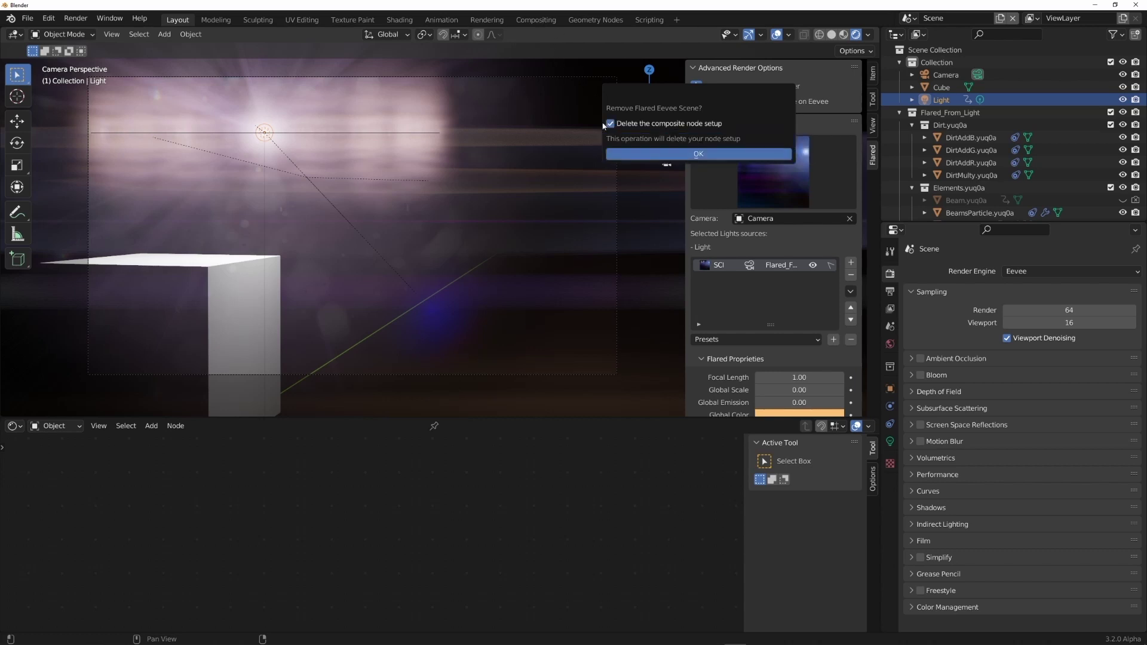
pyautogui.click(693, 155)
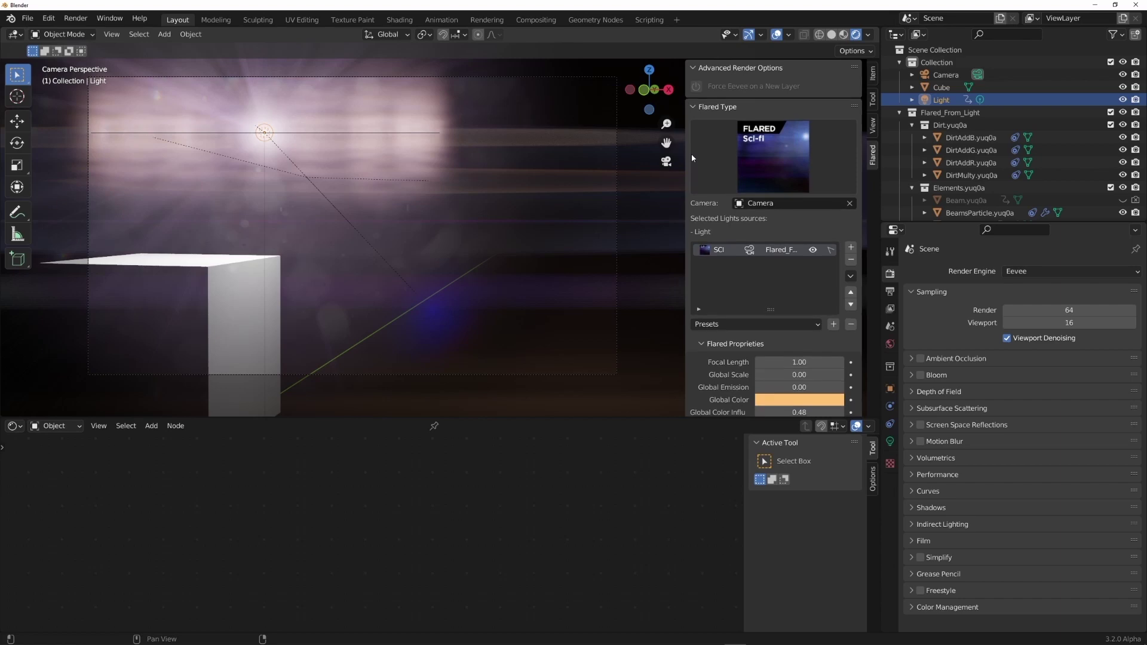
# Render the frame with Eevee, move the render window to compare the result with the viewport, and close it
pyautogui.click(75, 18)
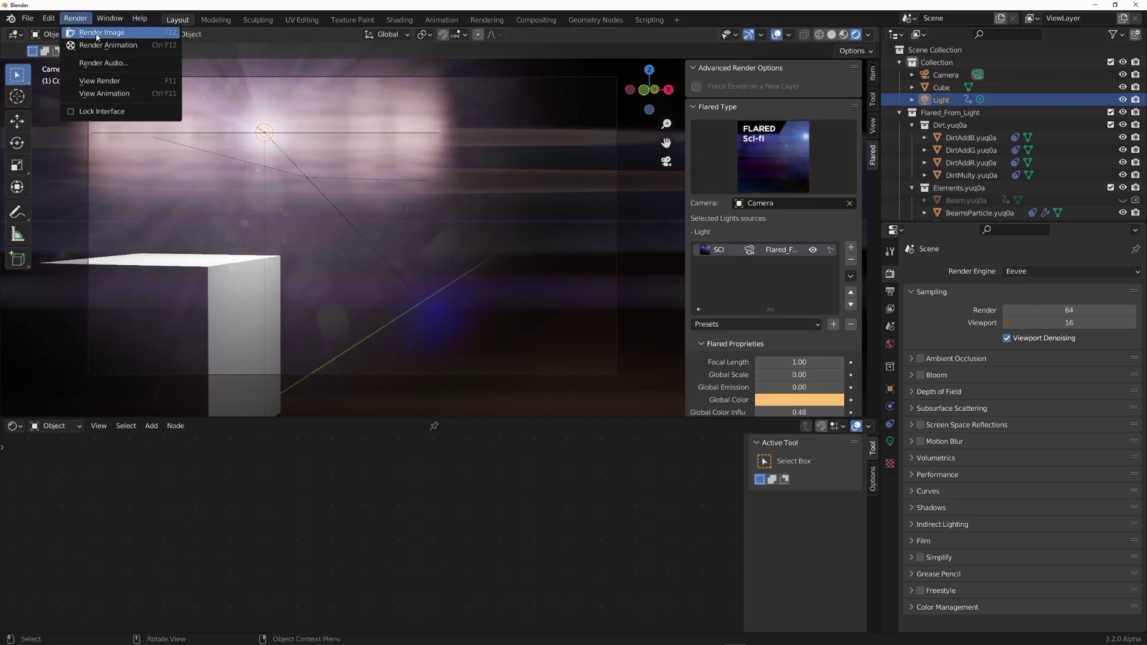
pyautogui.click(97, 35)
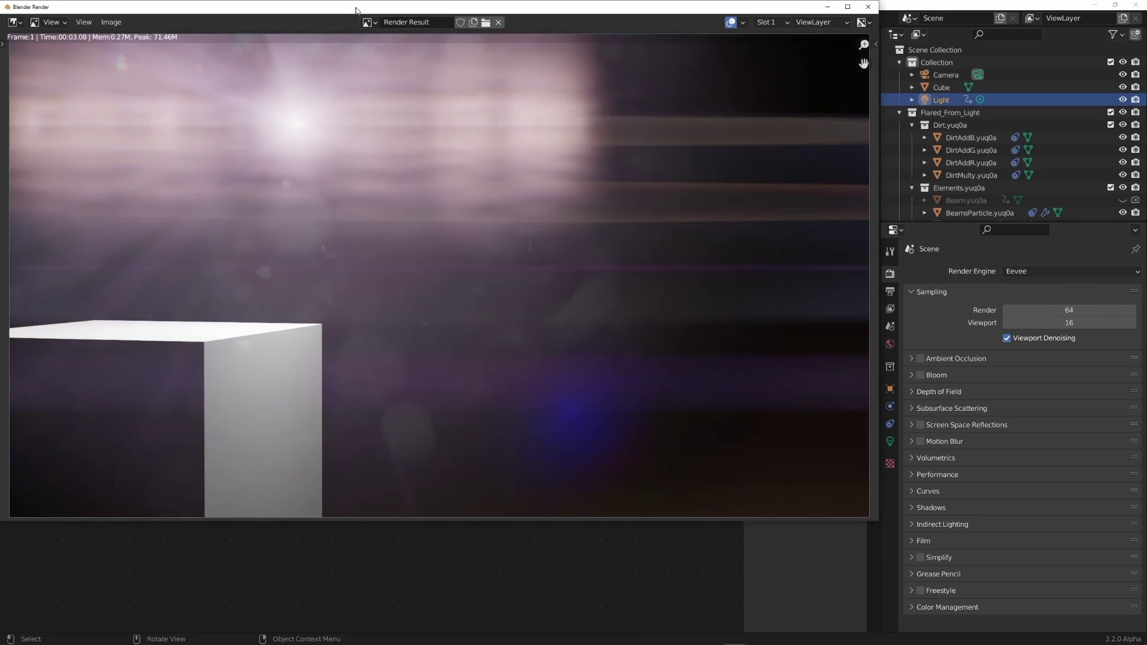
pyautogui.moveTo(357, 9); pyautogui.dragTo(403, 243)
pyautogui.moveTo(540, 242); pyautogui.dragTo(511, 95)
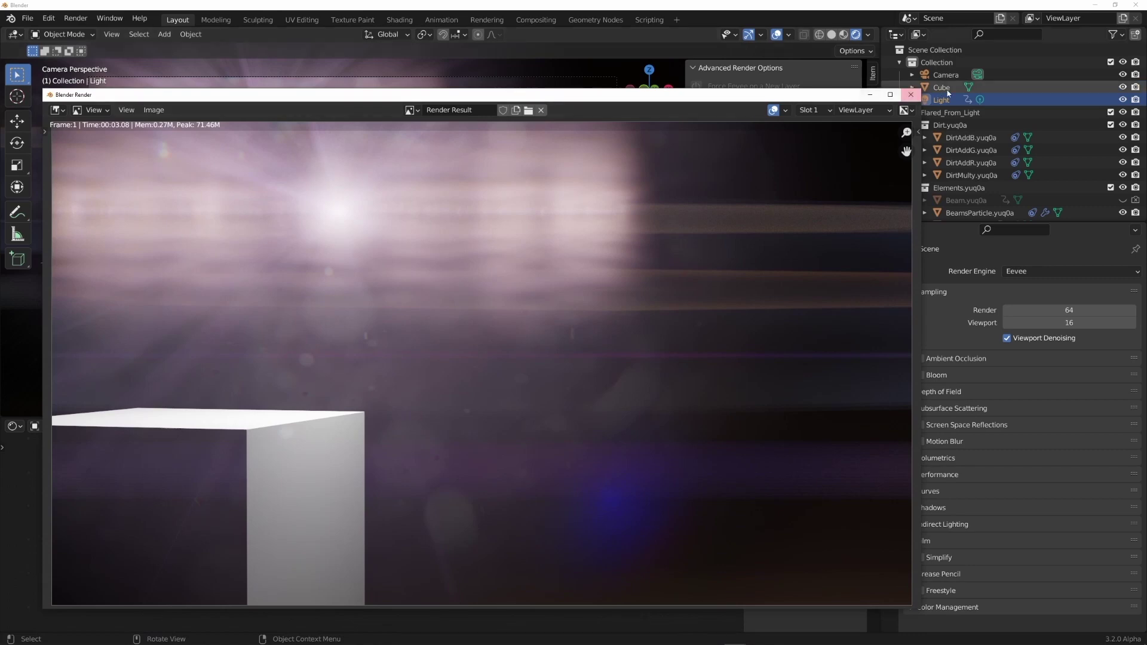
pyautogui.click(911, 95)
# Set the render engine to Cycles and remove the Sci-fi flare from the light
pyautogui.click(1025, 270)
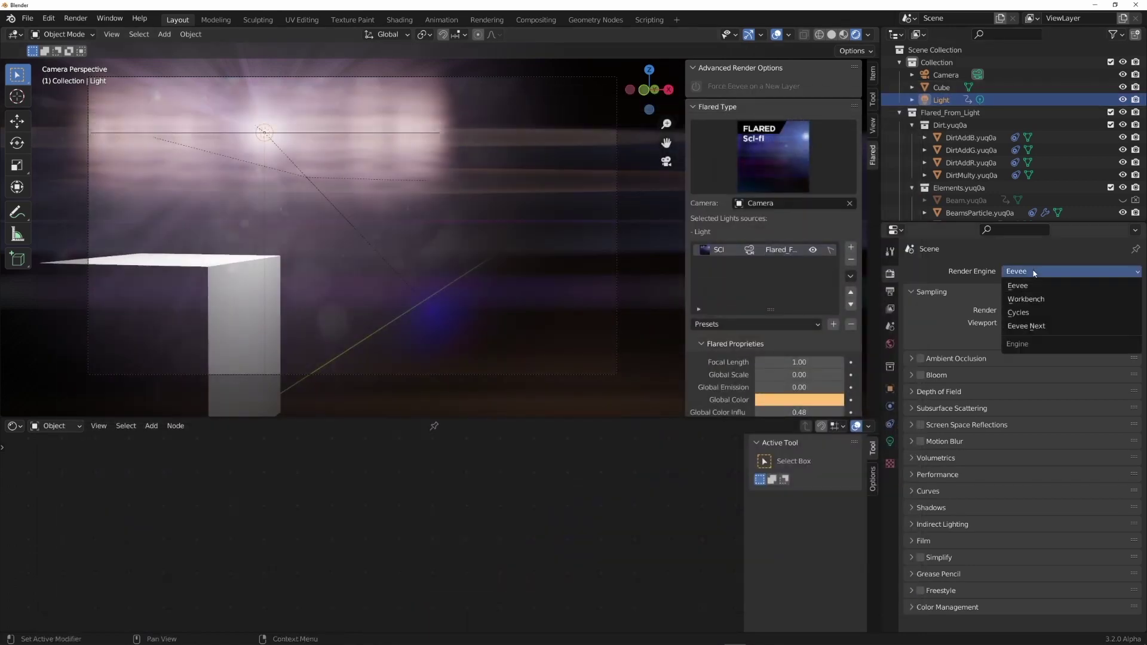
pyautogui.click(1051, 318)
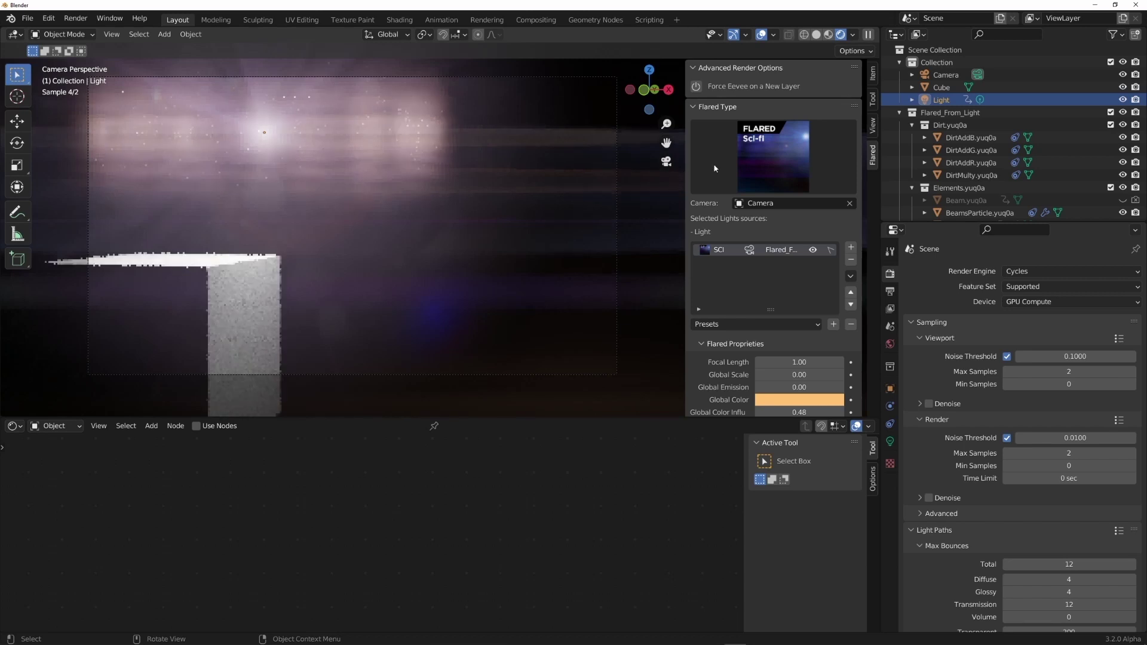
pyautogui.click(852, 261)
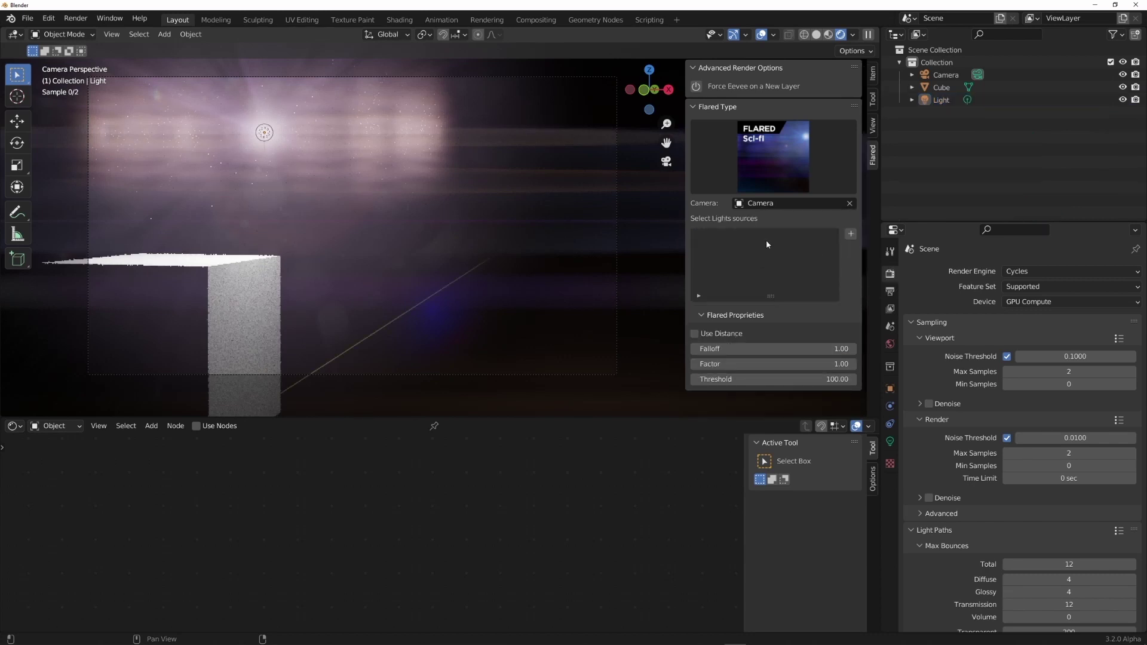
# Select the light and add an Octagonal lens flare to it
pyautogui.click(265, 132)
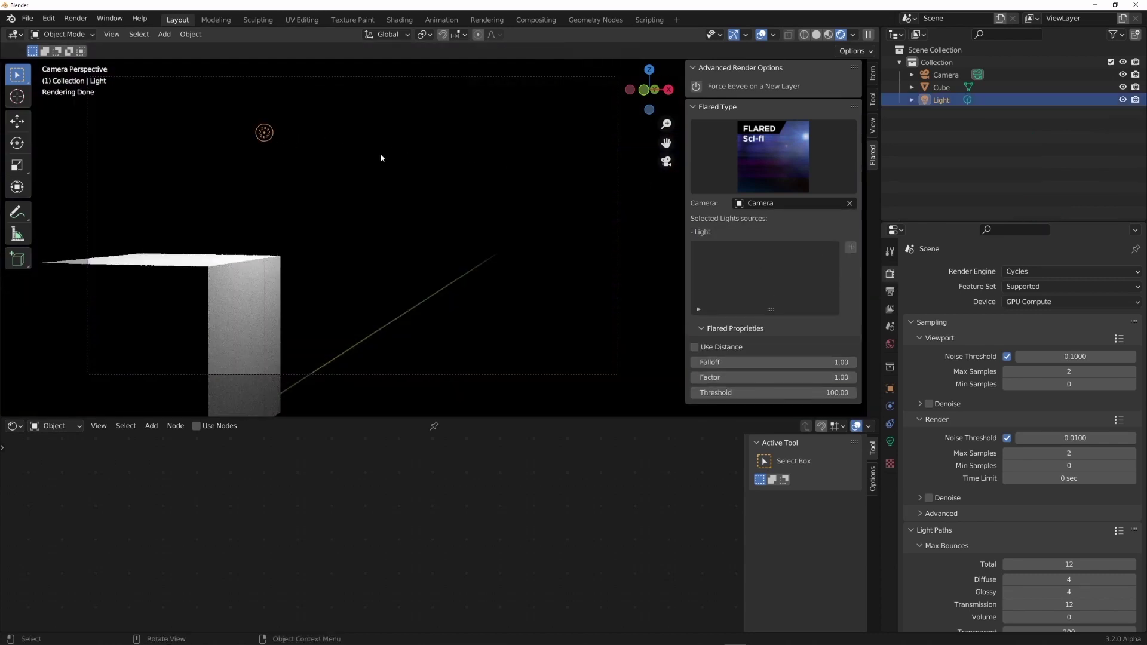
pyautogui.click(762, 154)
pyautogui.click(402, 217)
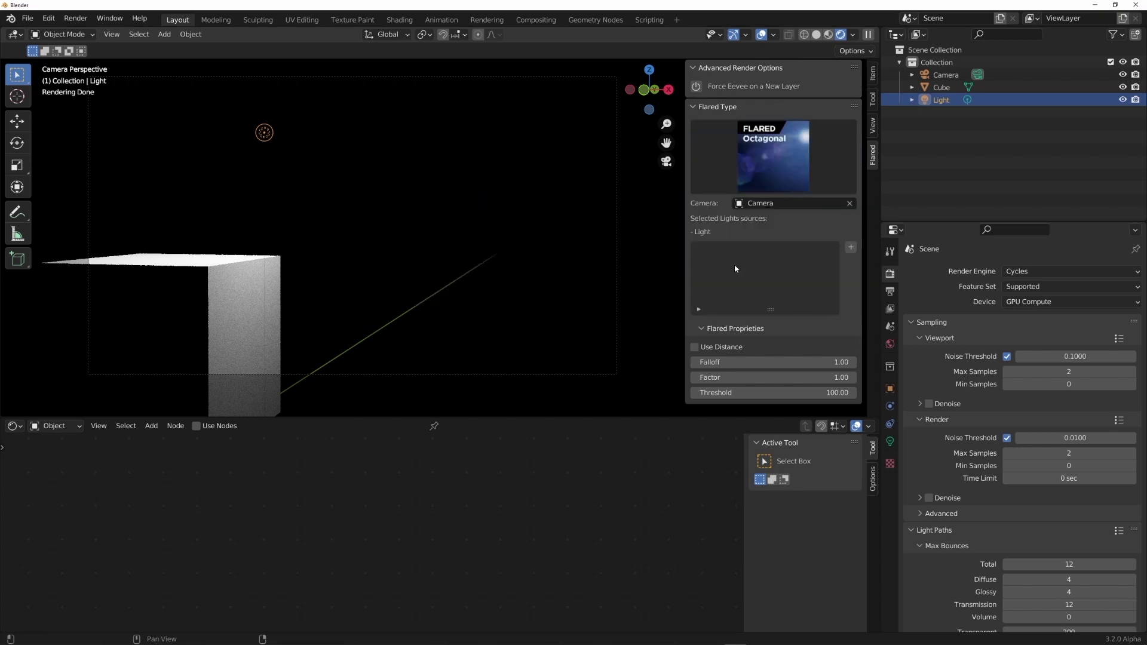
pyautogui.click(851, 248)
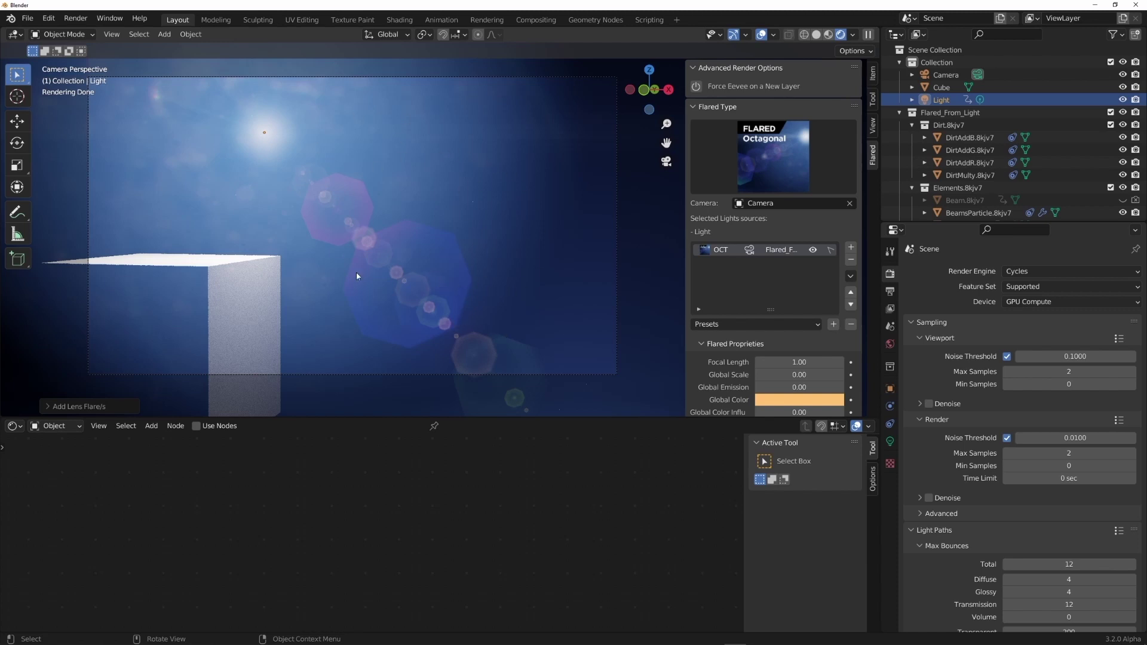
# Switch the render engine to Eevee and back to Cycles to compare how the Octagonal flare looks in each
pyautogui.click(1035, 272)
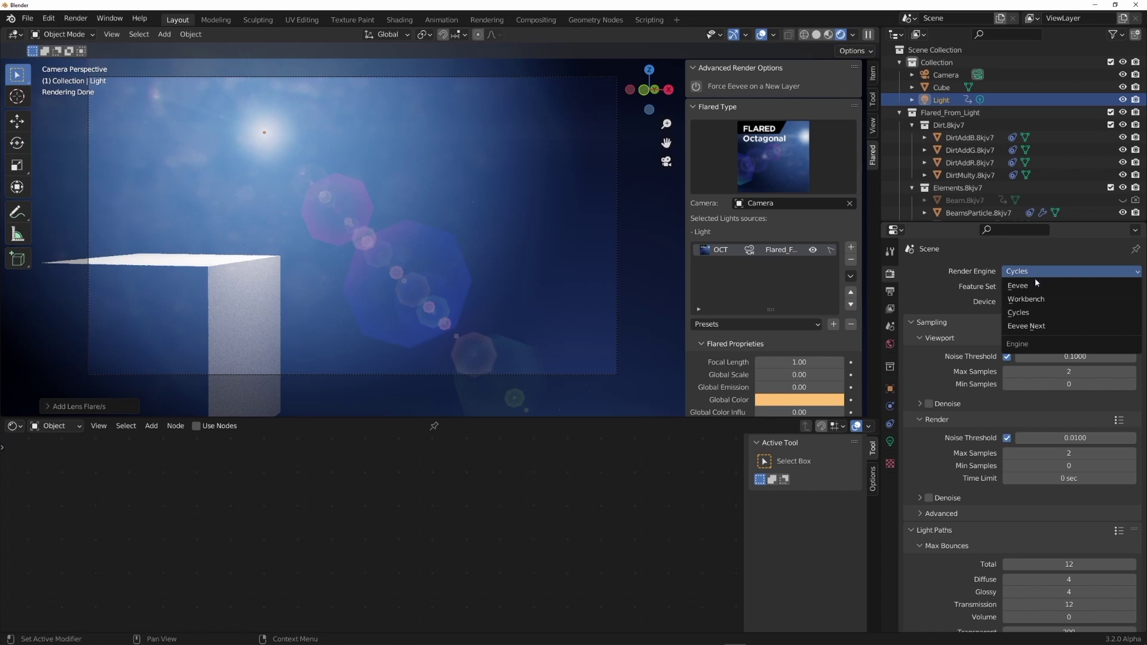
pyautogui.click(1035, 286)
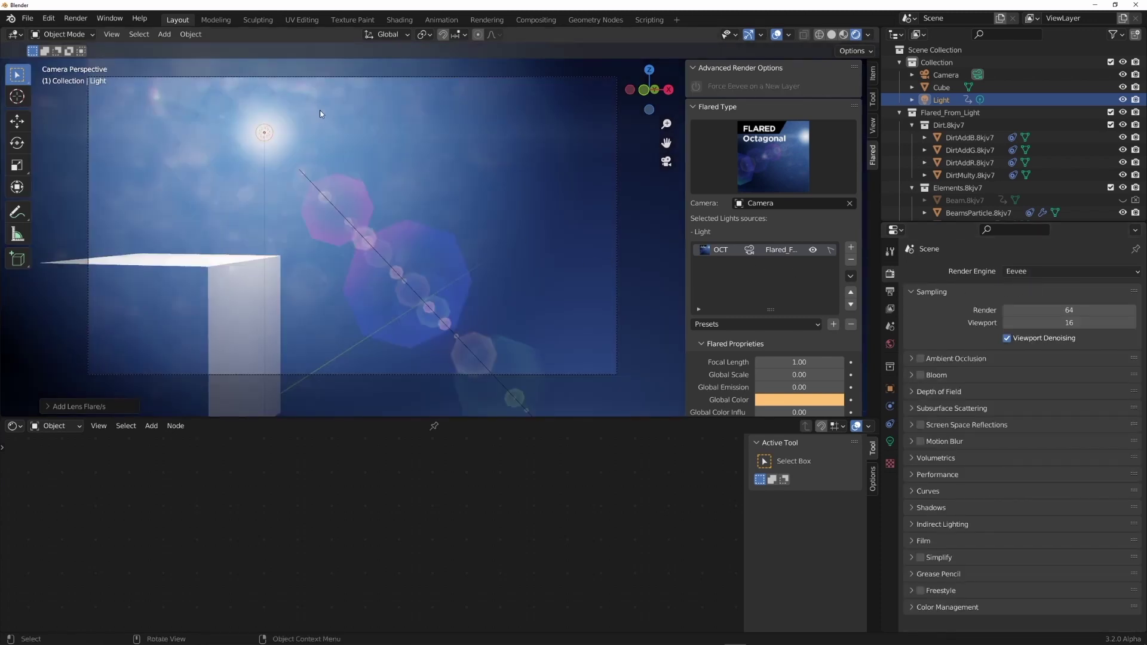
pyautogui.click(1037, 271)
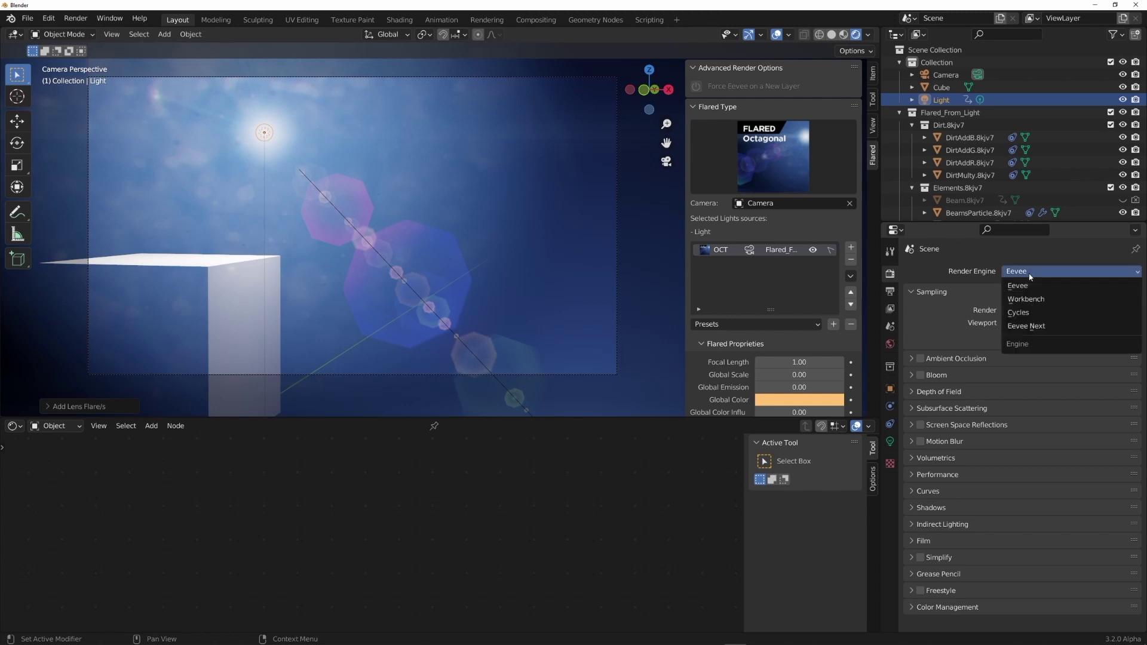
pyautogui.click(1041, 312)
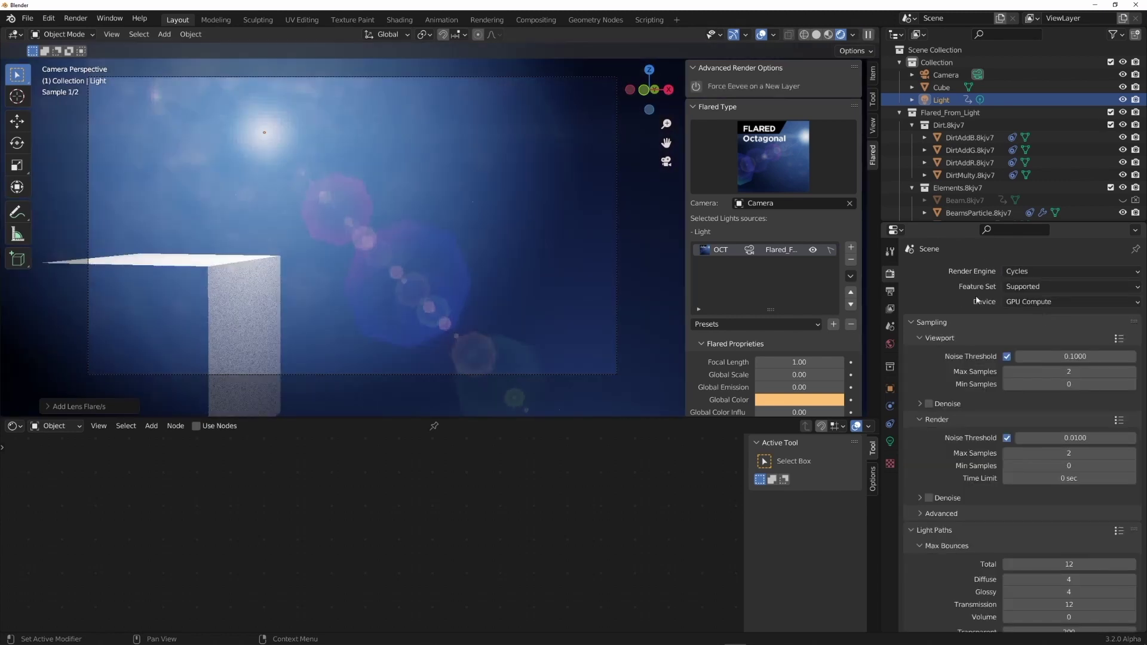
# Set the scene's render engine to Eevee with the Octagonal flare in place
pyautogui.scroll(-10, 810, 333)
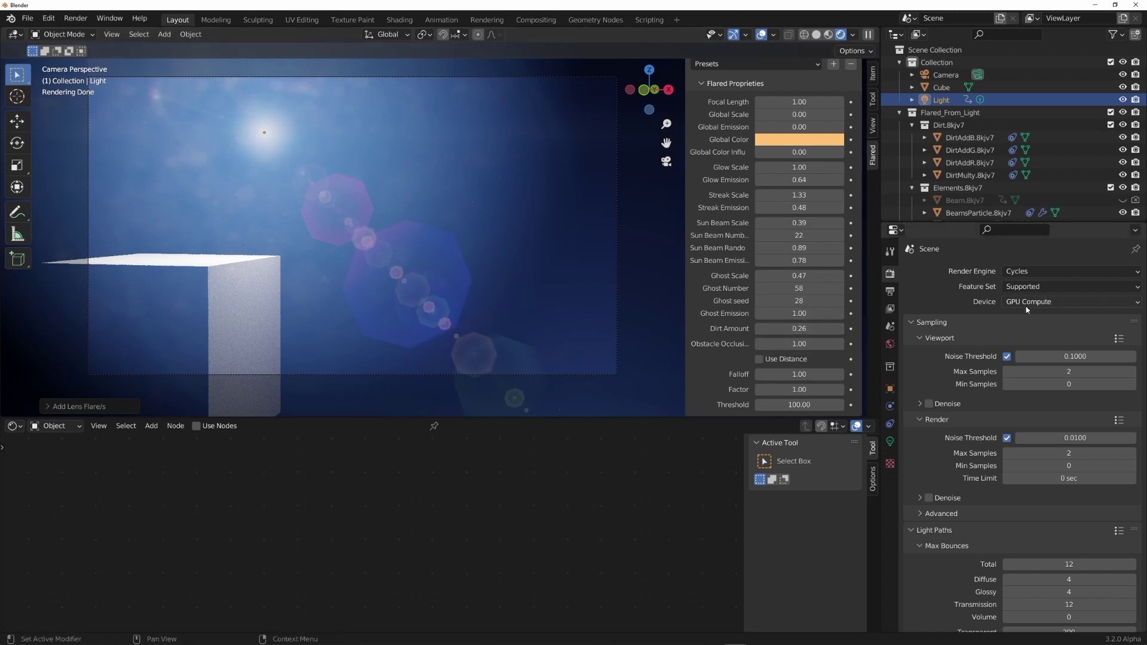
pyautogui.click(1058, 273)
pyautogui.click(1028, 287)
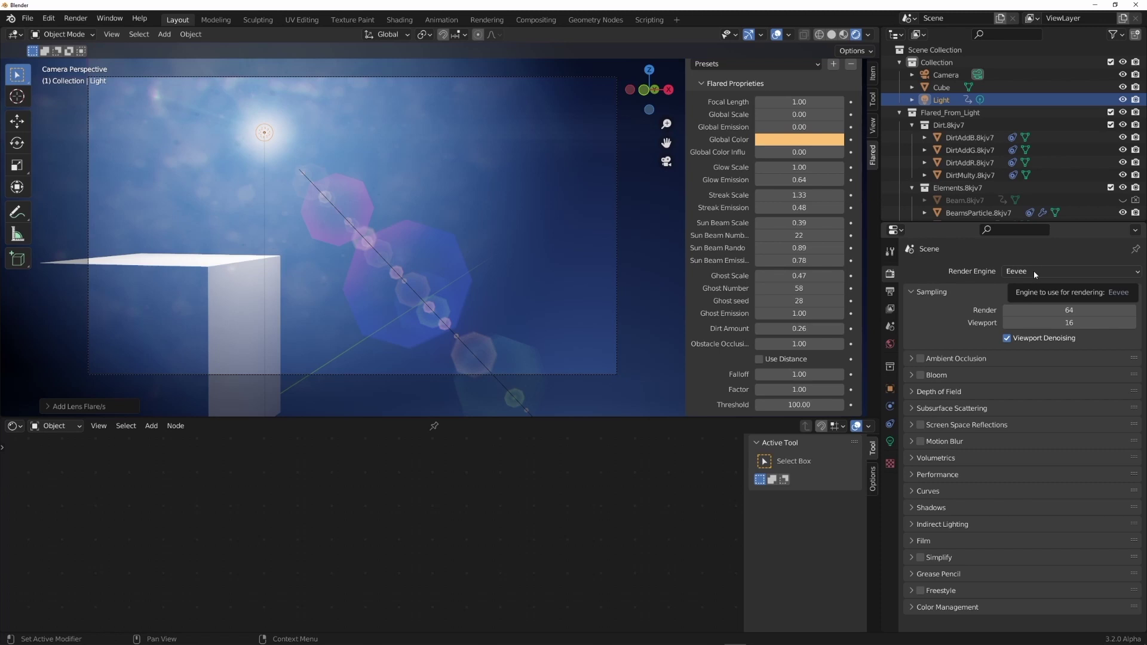
pyautogui.scroll(8, 742, 133)
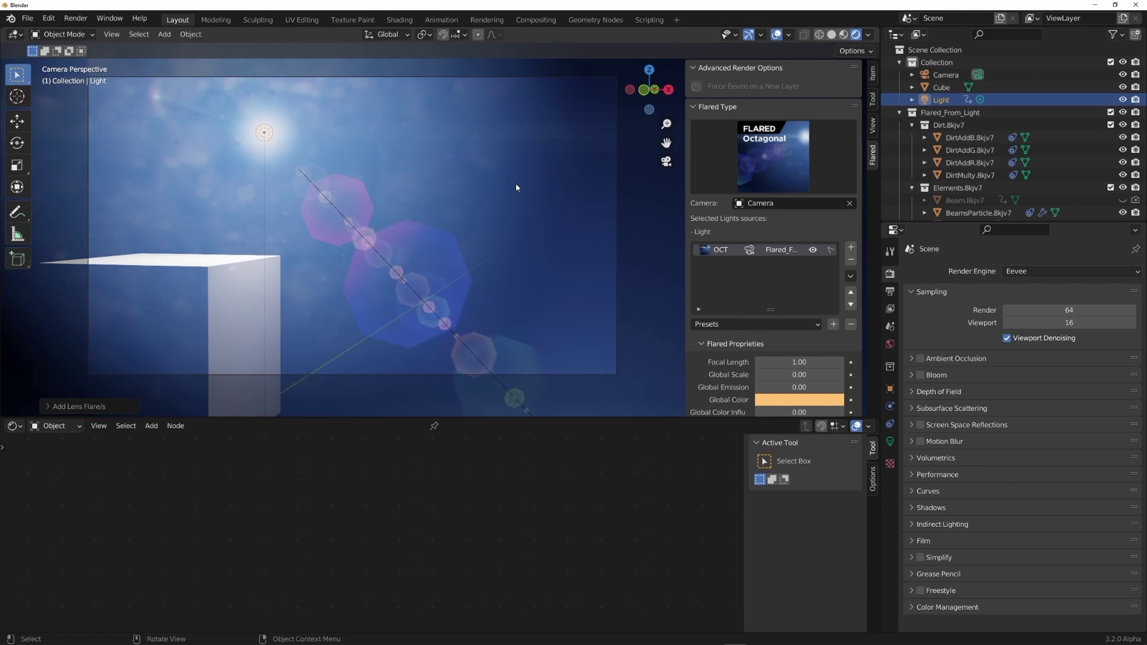
pyautogui.scroll(-10, 697, 238)
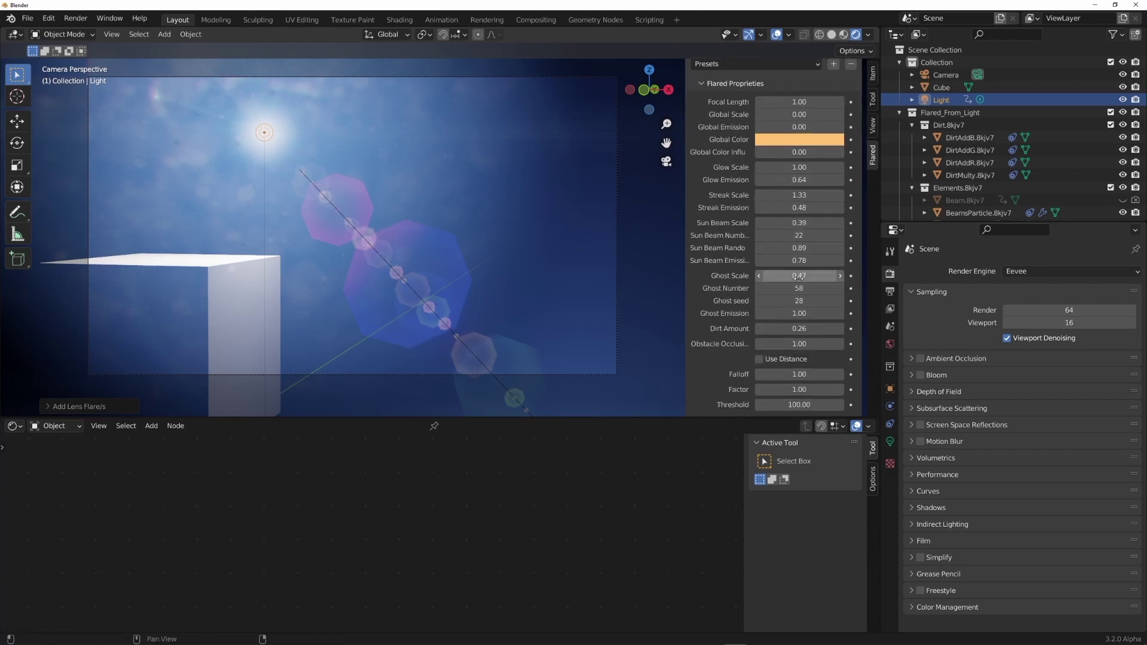
pyautogui.scroll(10, 807, 278)
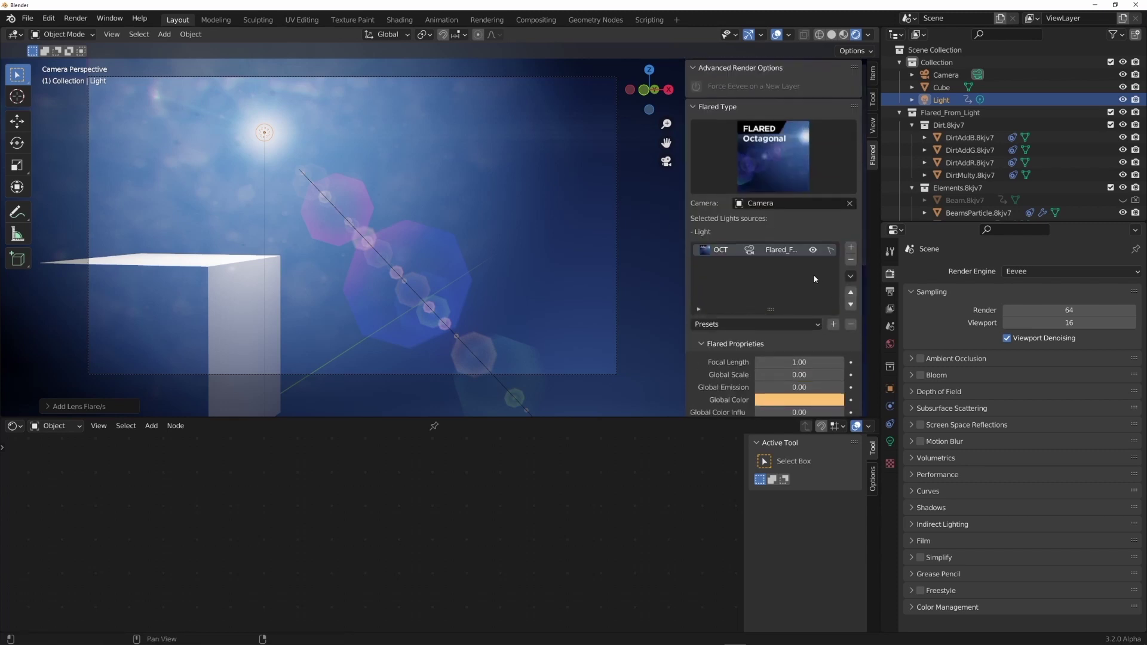